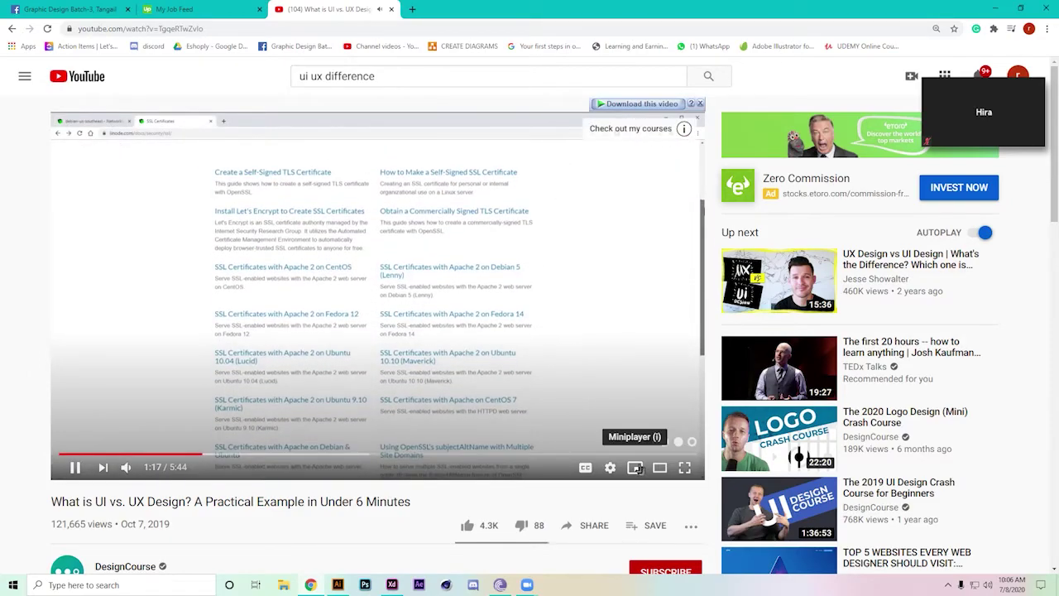
Step: Turn on captions for the UI vs. UX Design video and minimize the Zoom meeting window before resuming playback
click(584, 468)
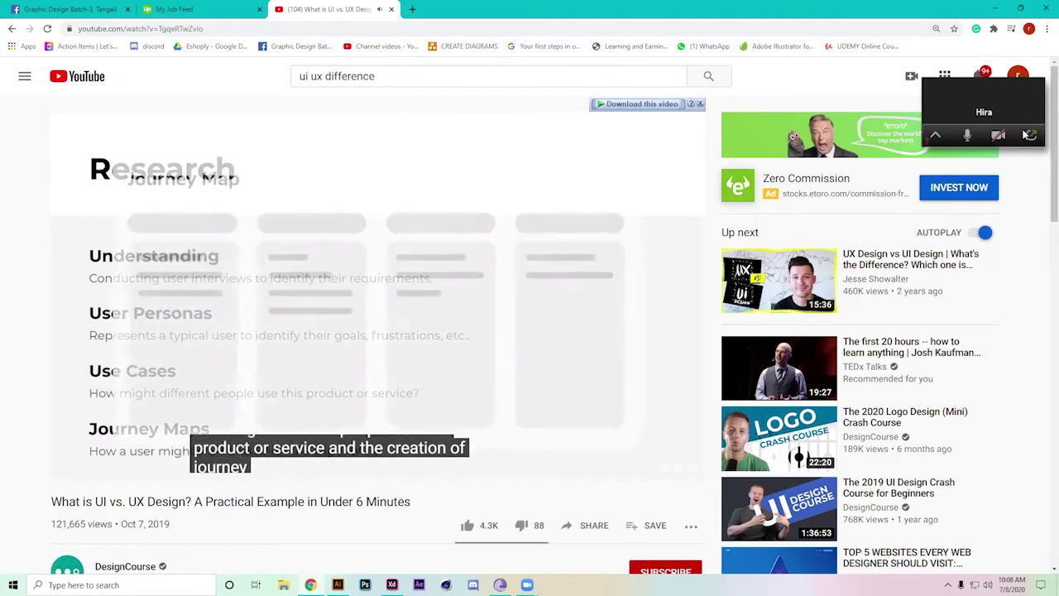
click(547, 282)
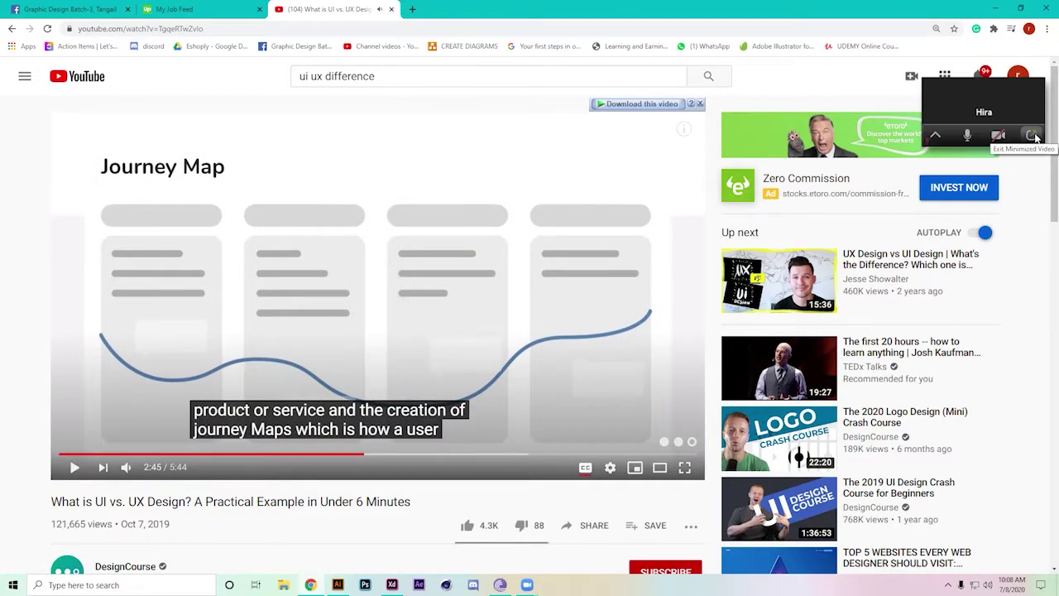
click(1038, 138)
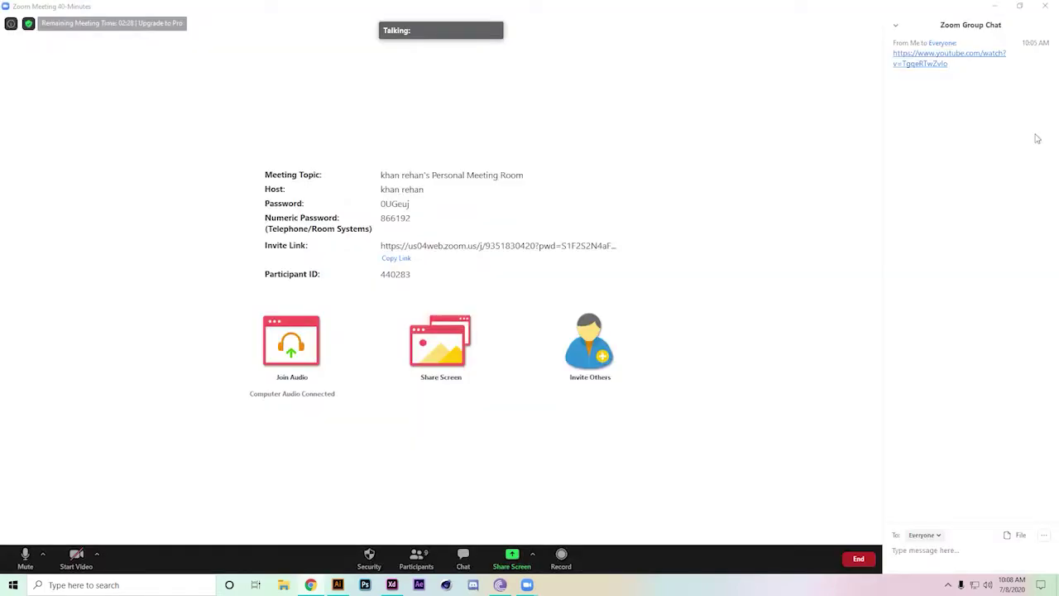
click(994, 5)
click(561, 254)
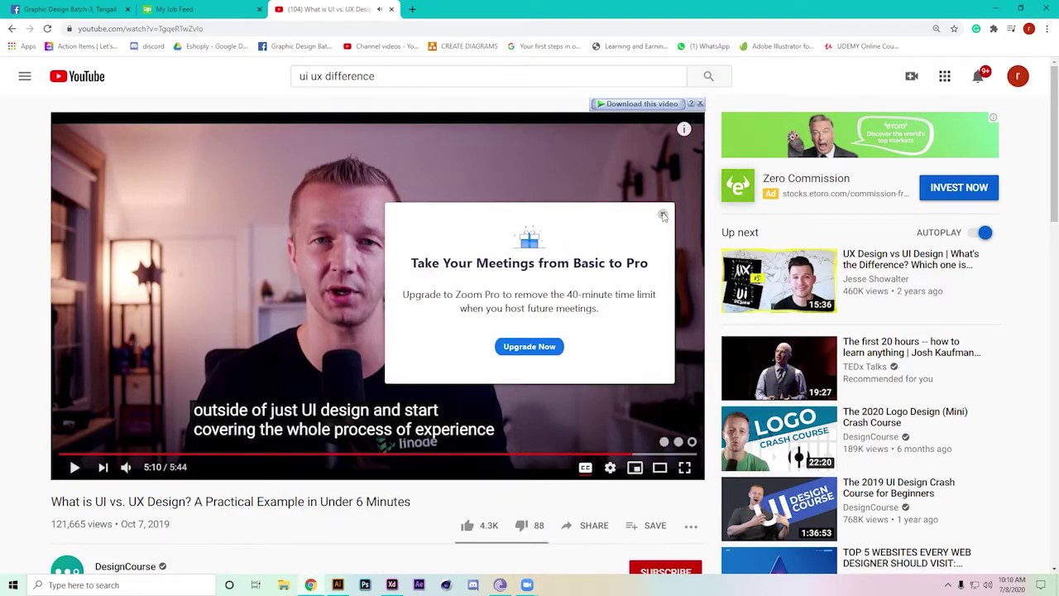
Step: Dismiss the Zoom Pro upgrade offer, then start a new Zoom meeting with its waiting room disabled
click(663, 216)
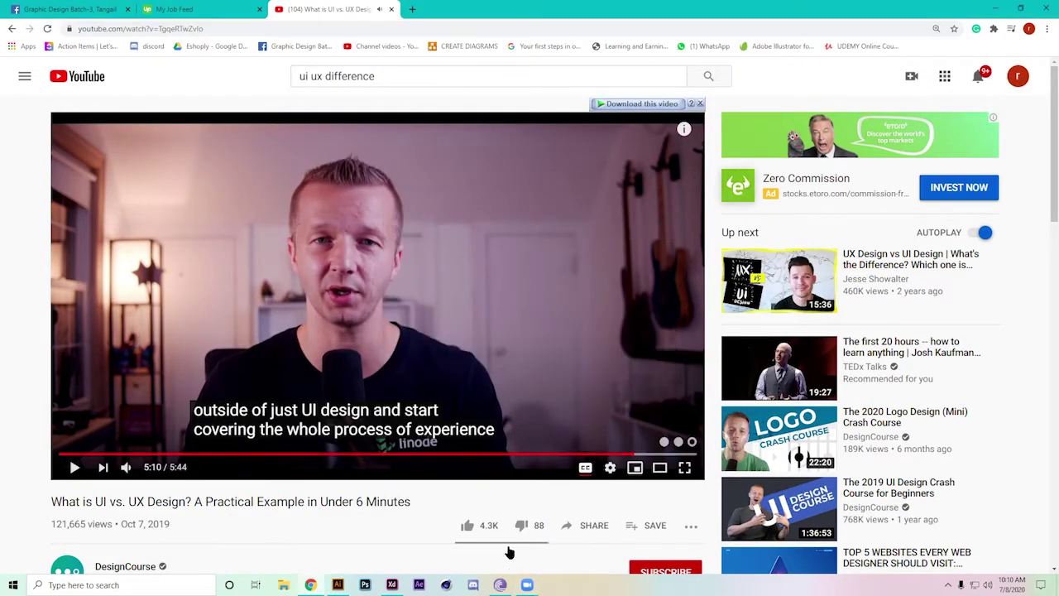
click(526, 585)
click(470, 197)
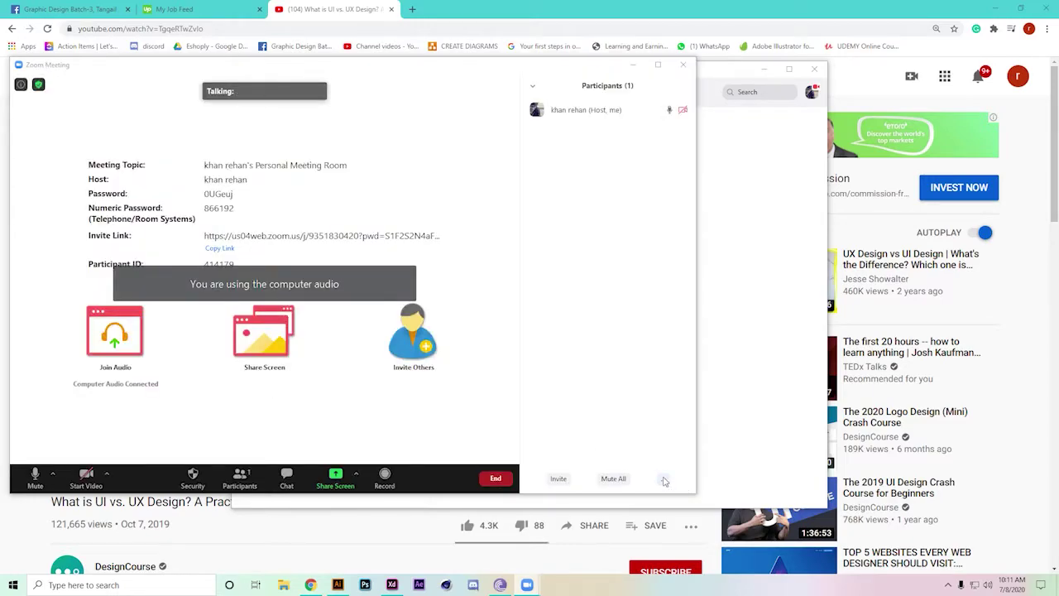
click(665, 480)
click(695, 544)
click(3, 296)
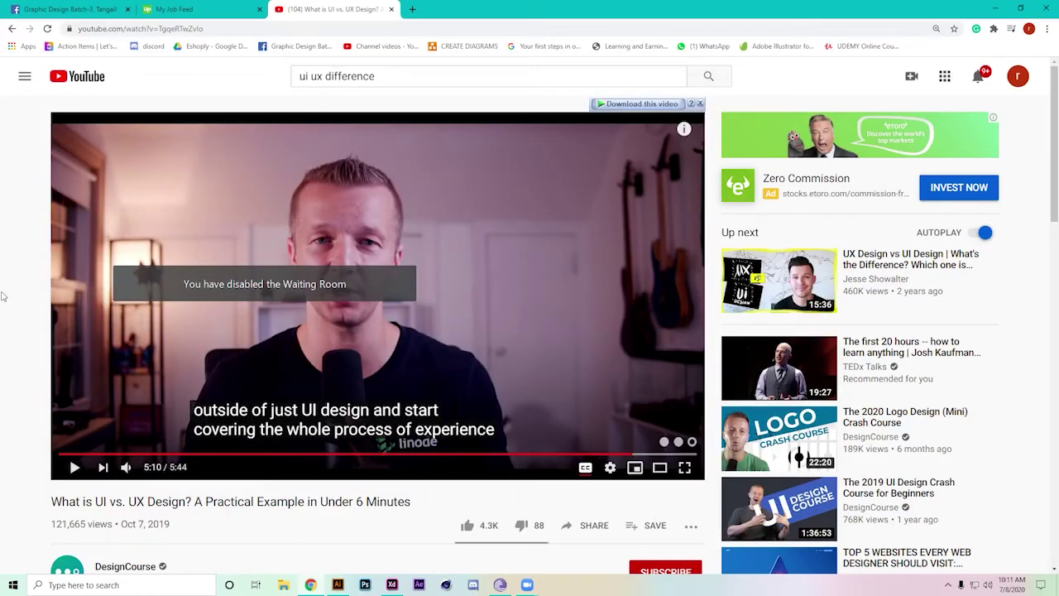
Step: Resume the UI vs. UX Design video, watch its closing remarks and pause it at 5:25
click(305, 244)
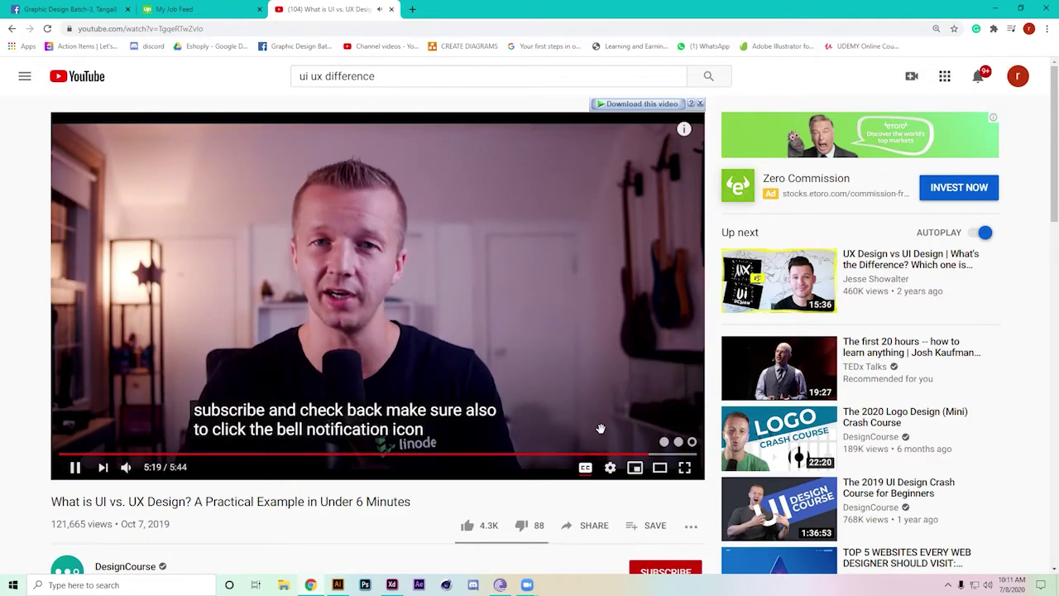
scroll(607, 412, down, 2)
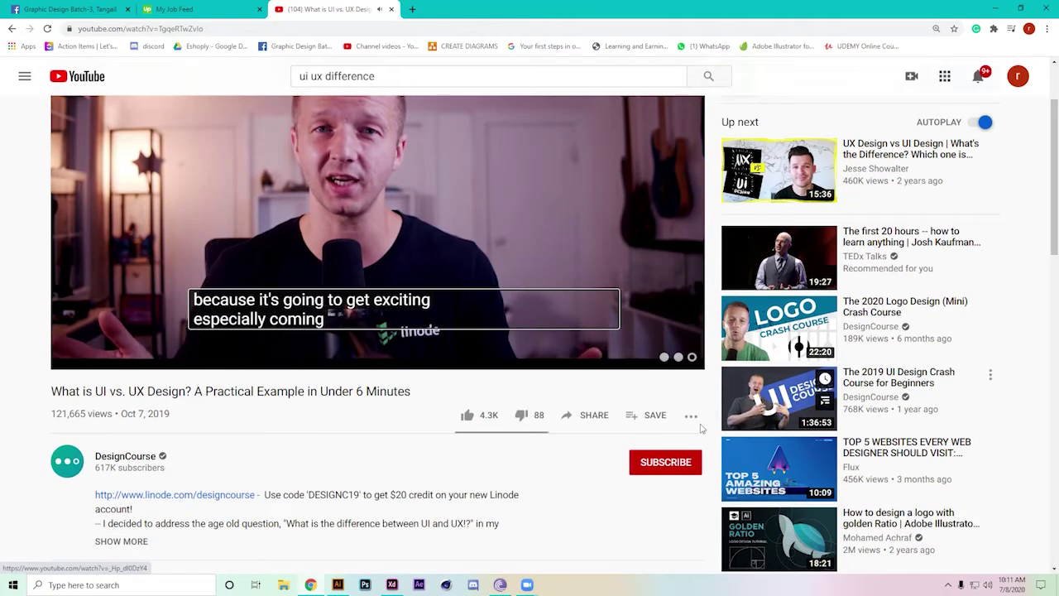
scroll(607, 411, up, 2)
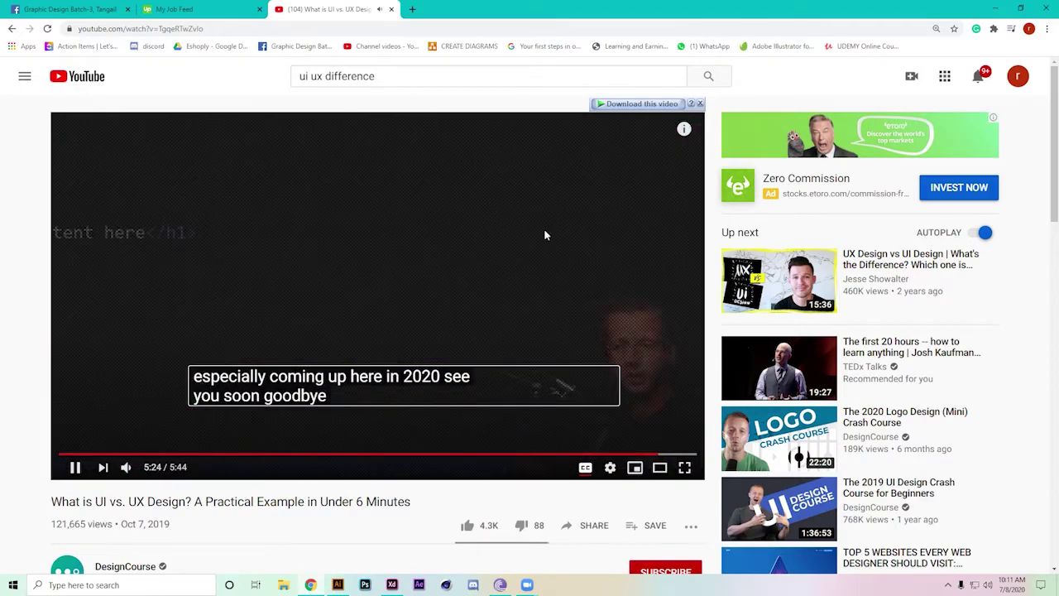
click(544, 232)
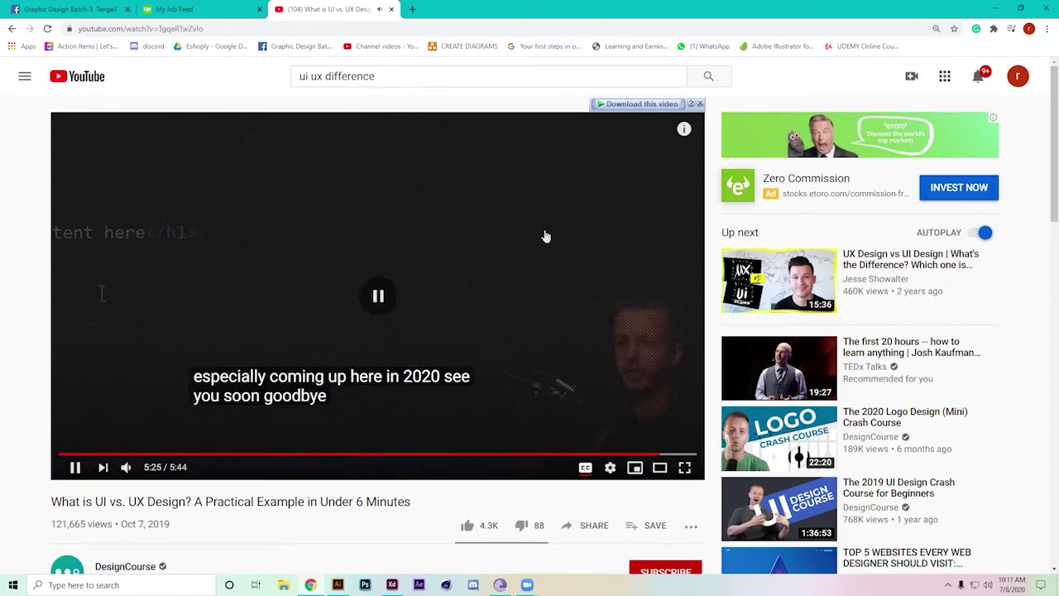
Step: Search Google in a new browser tab for "types of ui design styles"
click(407, 75)
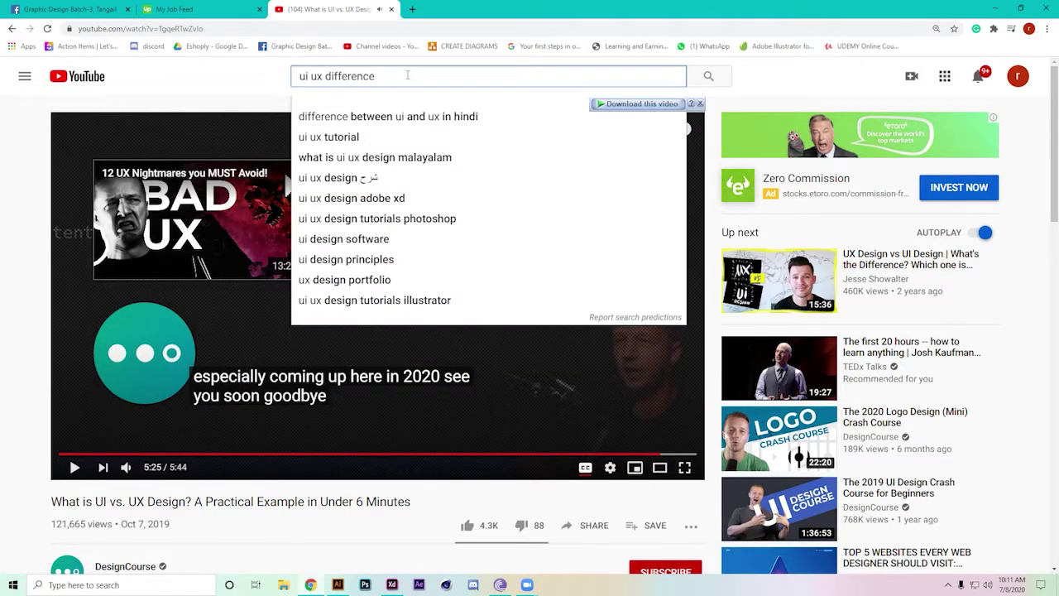
click(412, 9)
text(t)
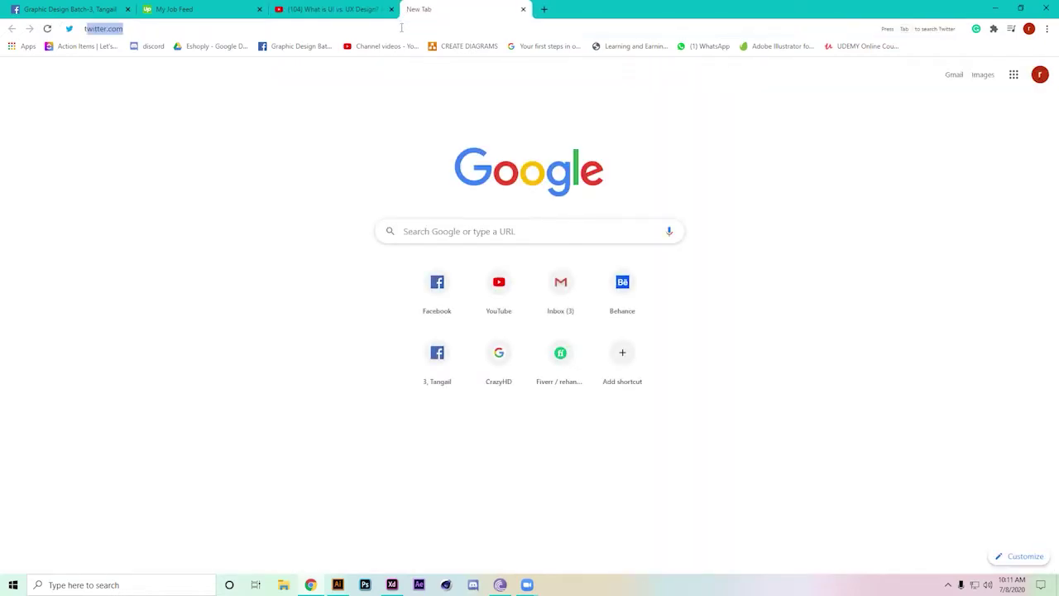
text(ypo)
key(BackSpace)
text(e)
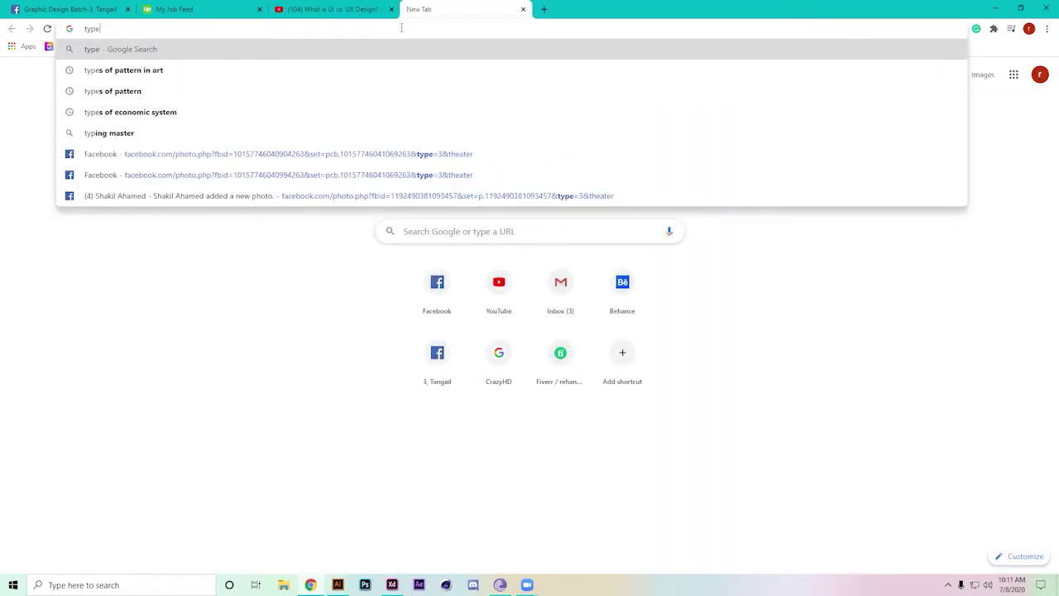
text(s of ui desi)
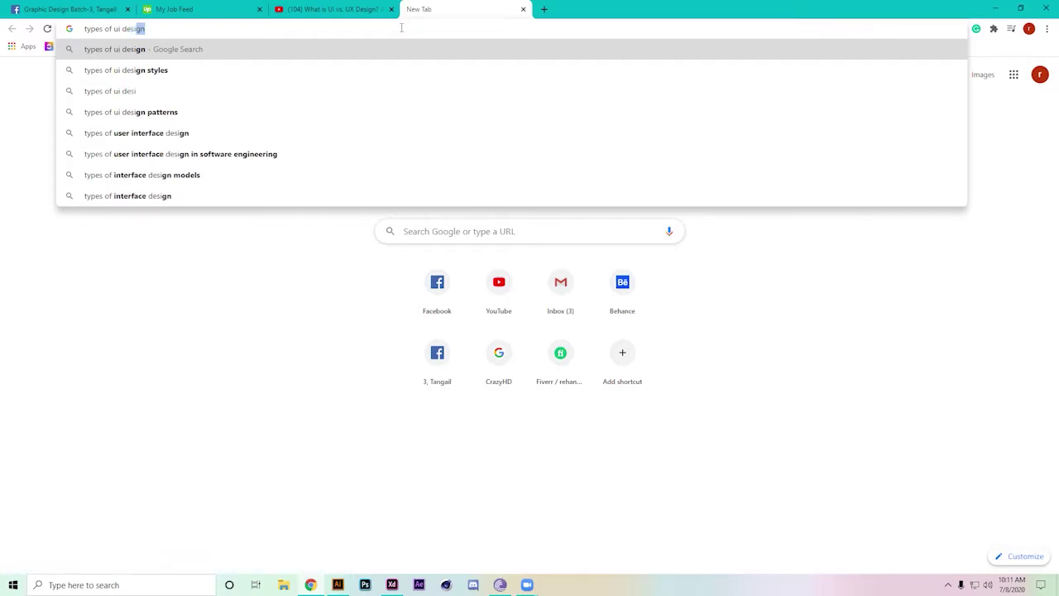
key(Down)
key(Return)
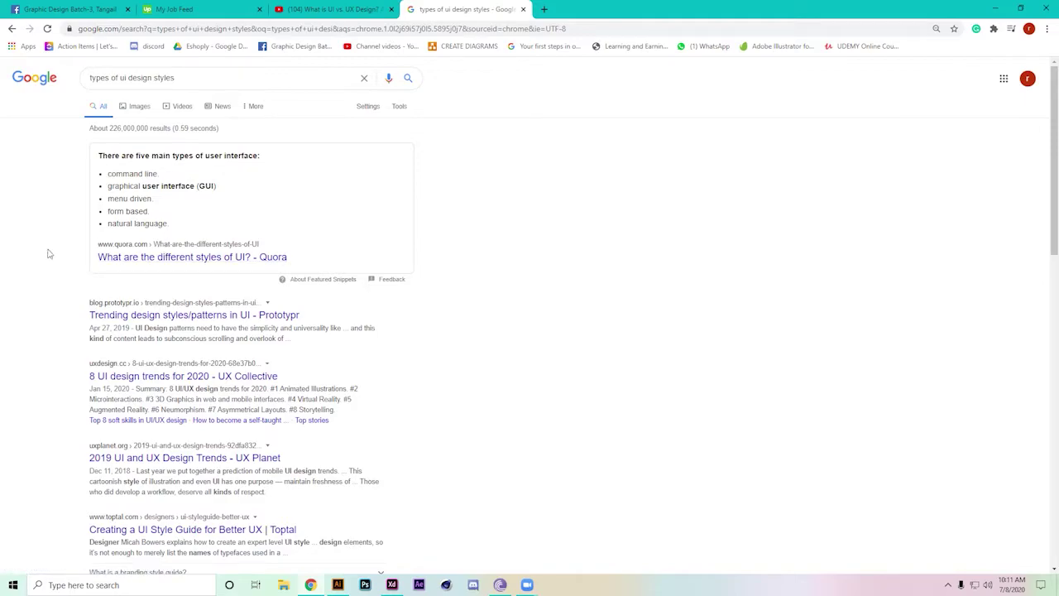
Step: Open the Quora, Prototypr and UX Collective search results in separate new browser tabs
right_click(137, 259)
click(170, 269)
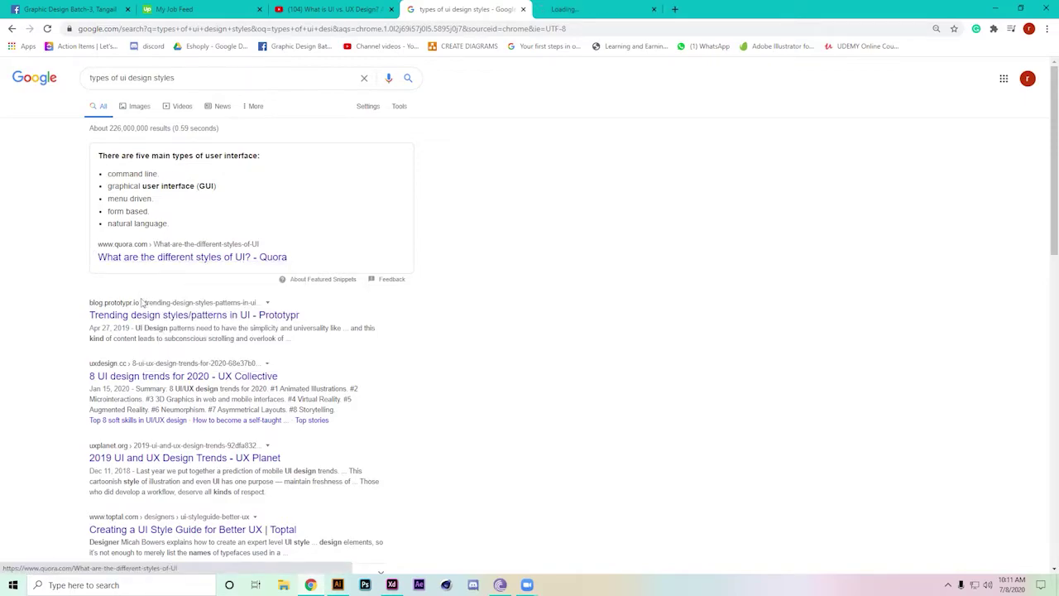
right_click(133, 319)
click(154, 325)
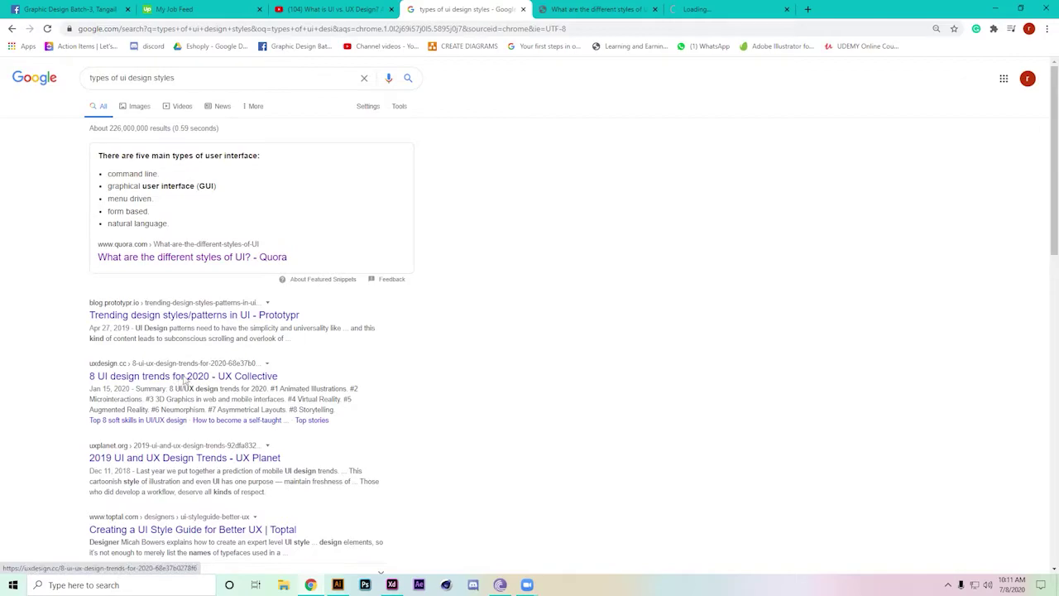
right_click(211, 380)
click(214, 381)
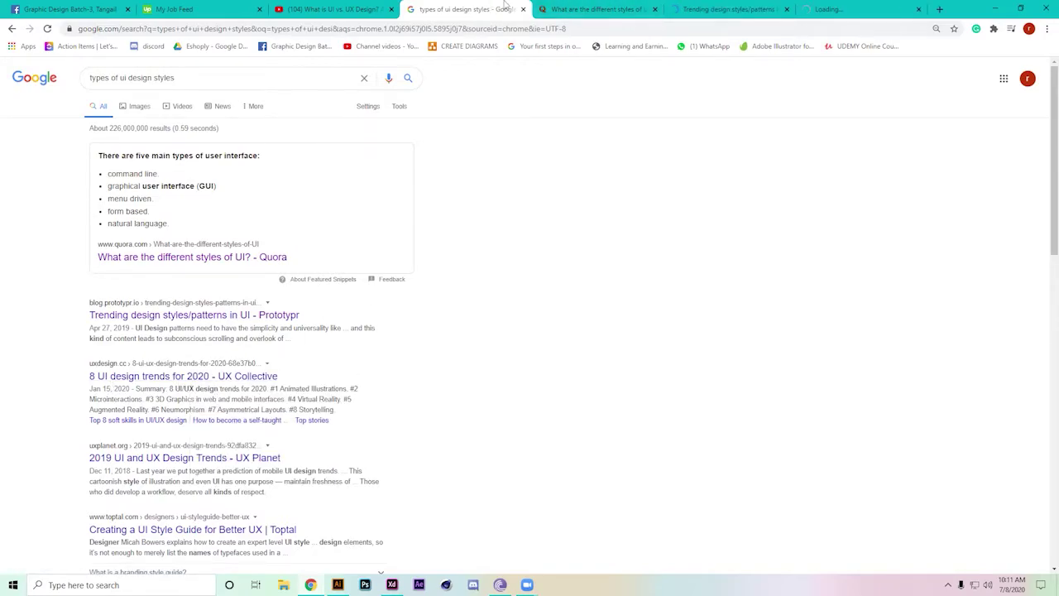
Step: Glance at the Quora answer page and skim the whole Prototypr article on trending design styles/patterns in UI
click(617, 8)
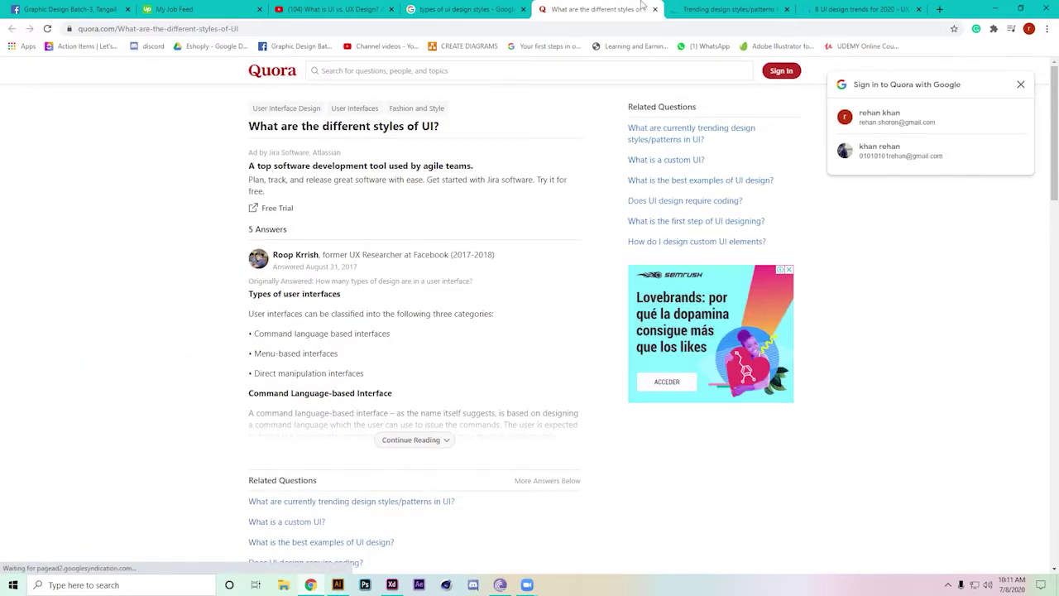
key(ctrl+Tab)
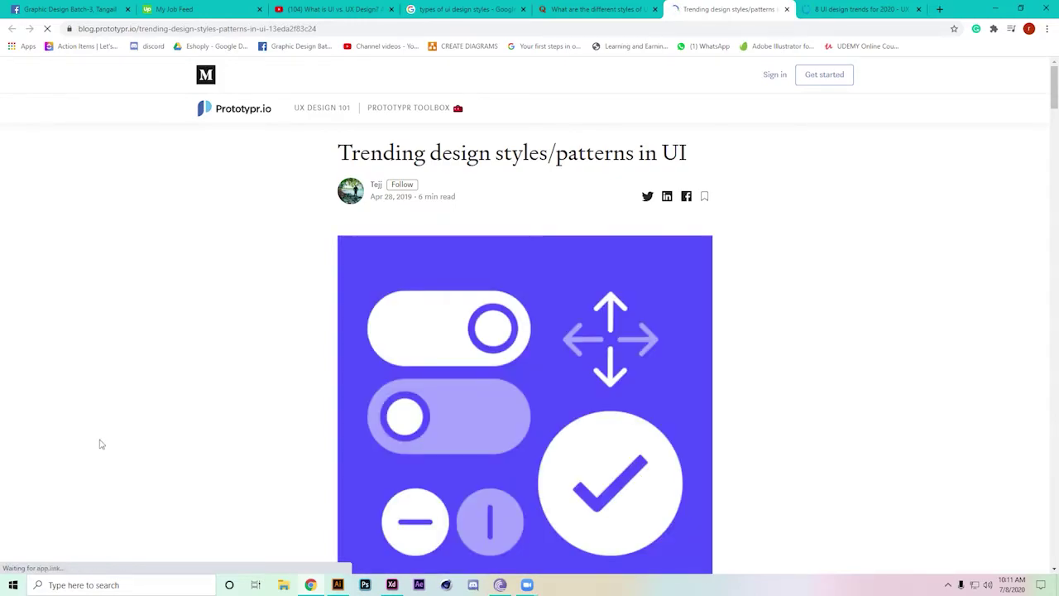
scroll(266, 403, down, 12)
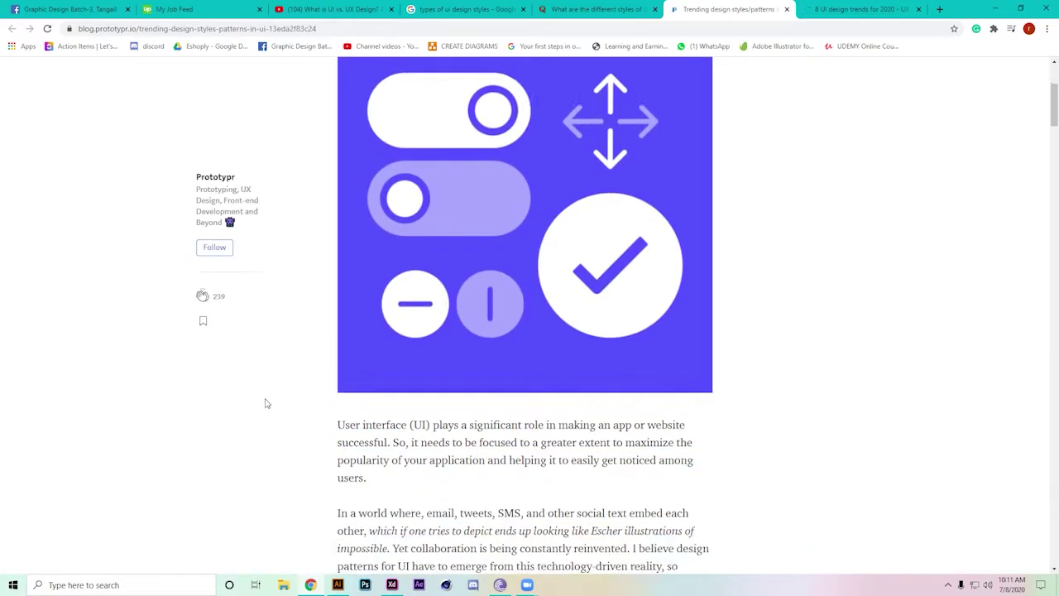
scroll(266, 403, down, 9)
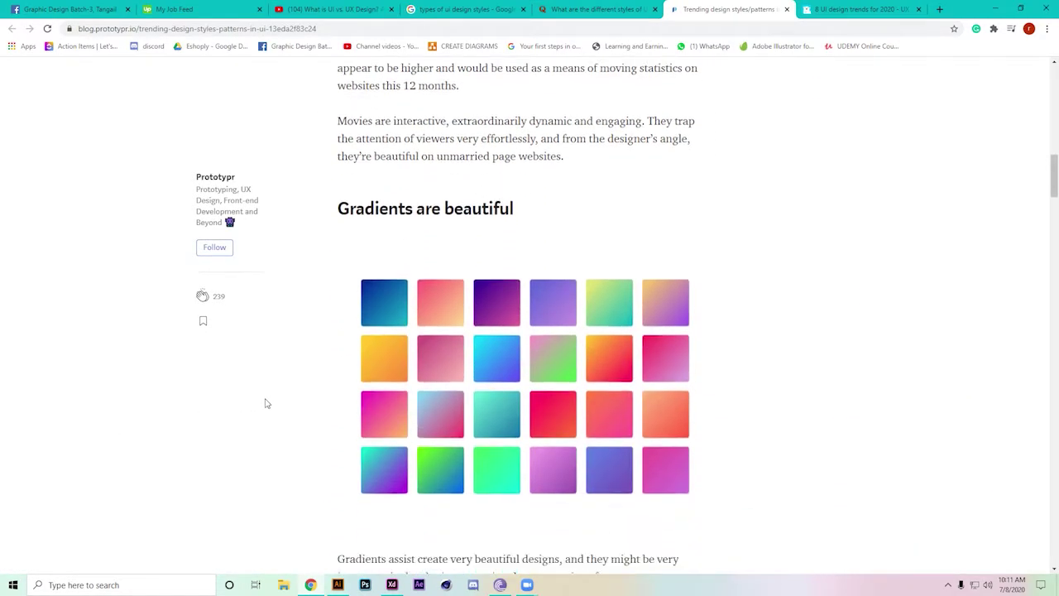
scroll(266, 403, down, 15)
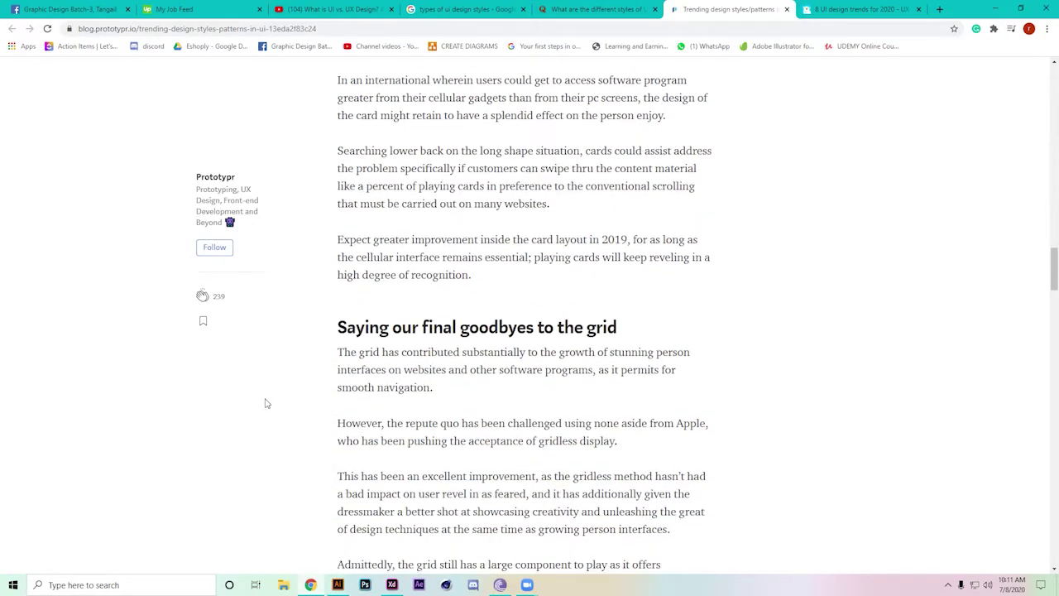
scroll(266, 403, down, 4)
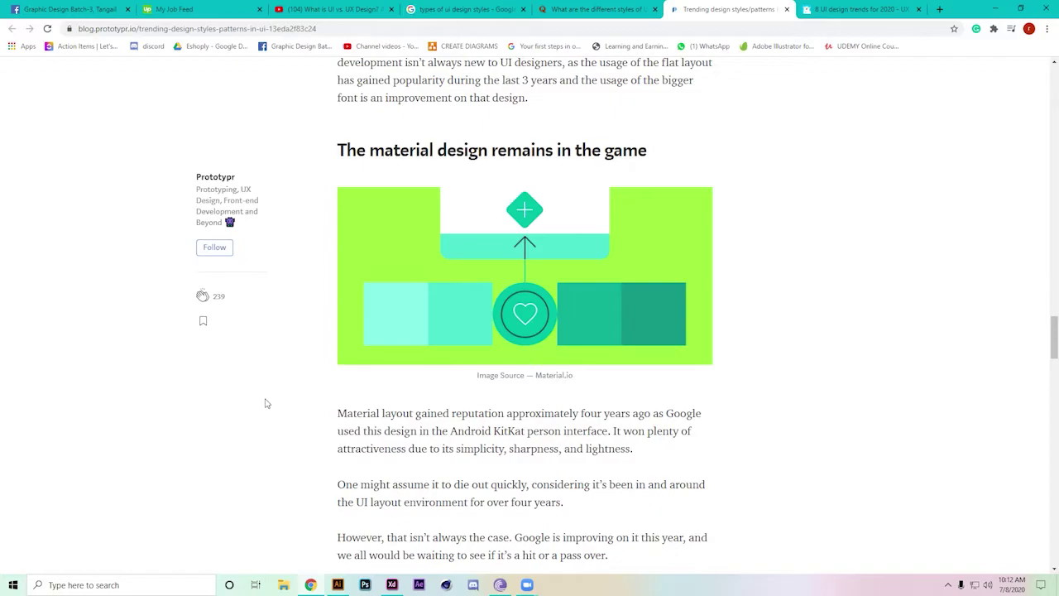
scroll(266, 403, down, 5)
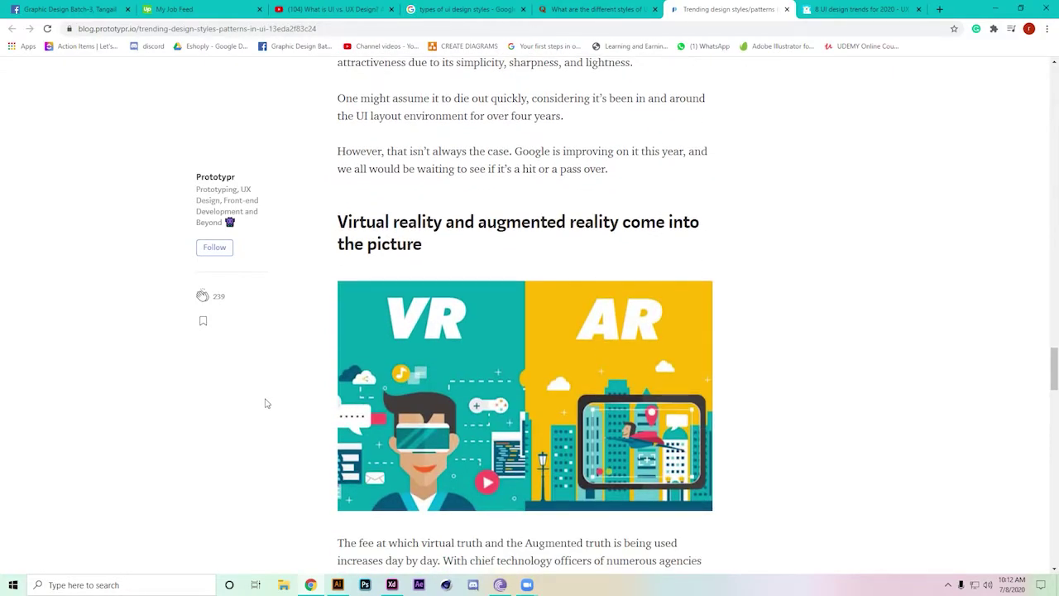
scroll(265, 403, down, 8)
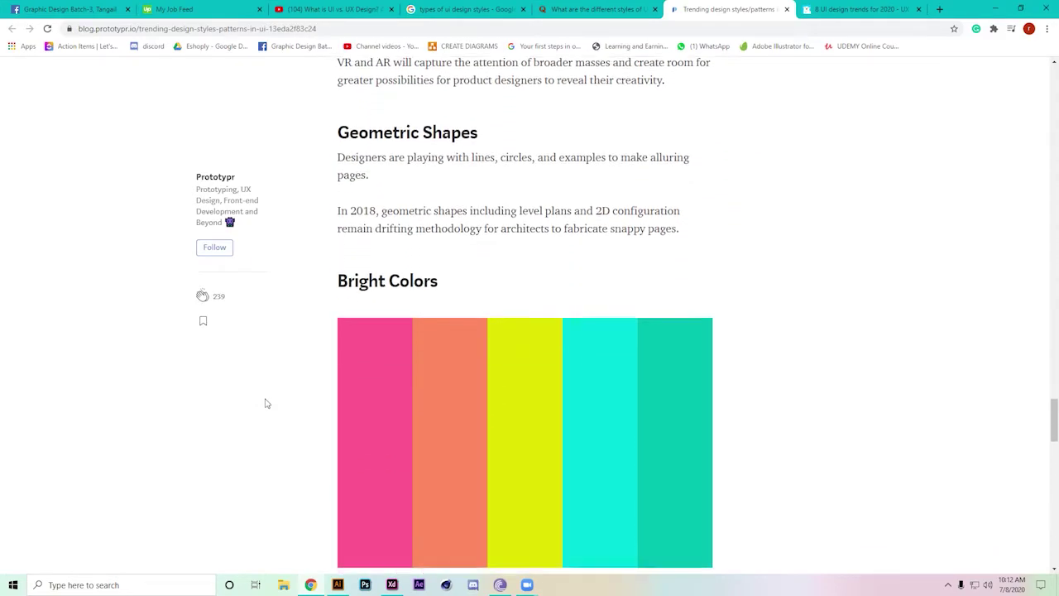
scroll(266, 403, down, 13)
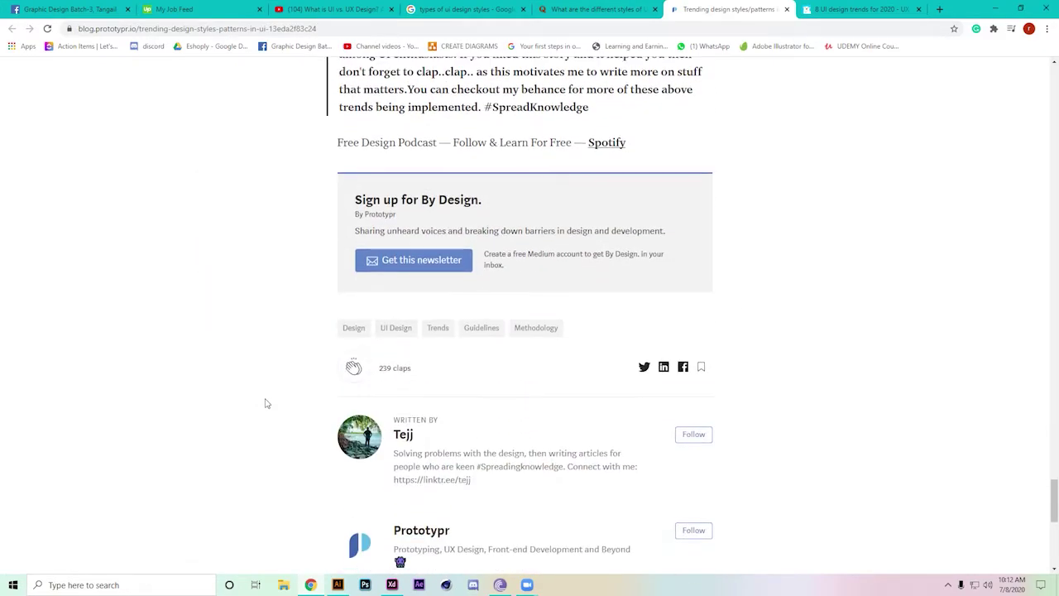
scroll(265, 403, down, 4)
Step: Switch to the 8 UI design trends for 2020 article and read its Animated Illustrations and Microinteractions sections
click(857, 9)
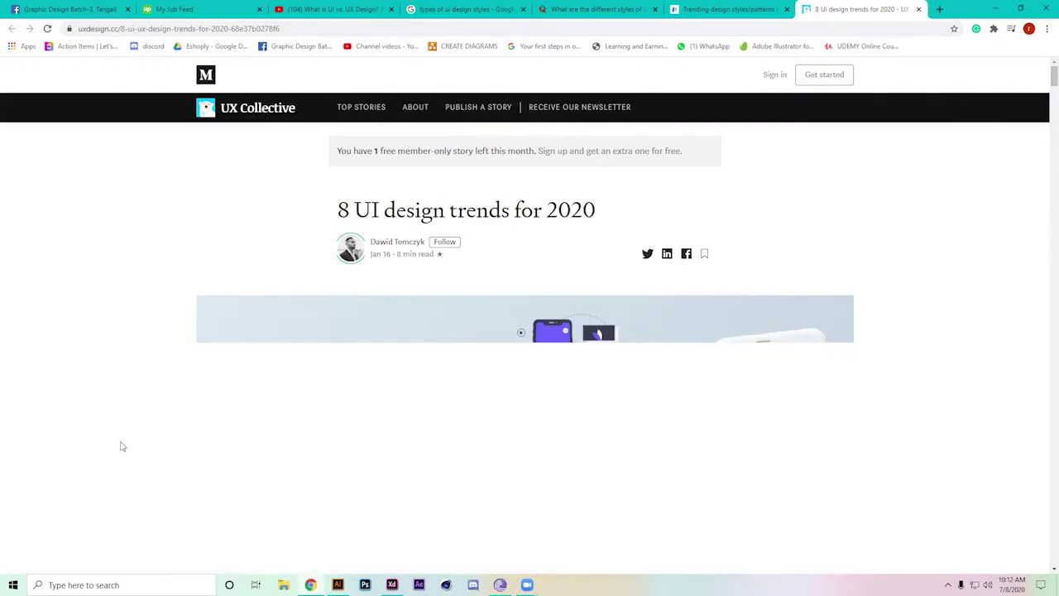
scroll(123, 446, down, 7)
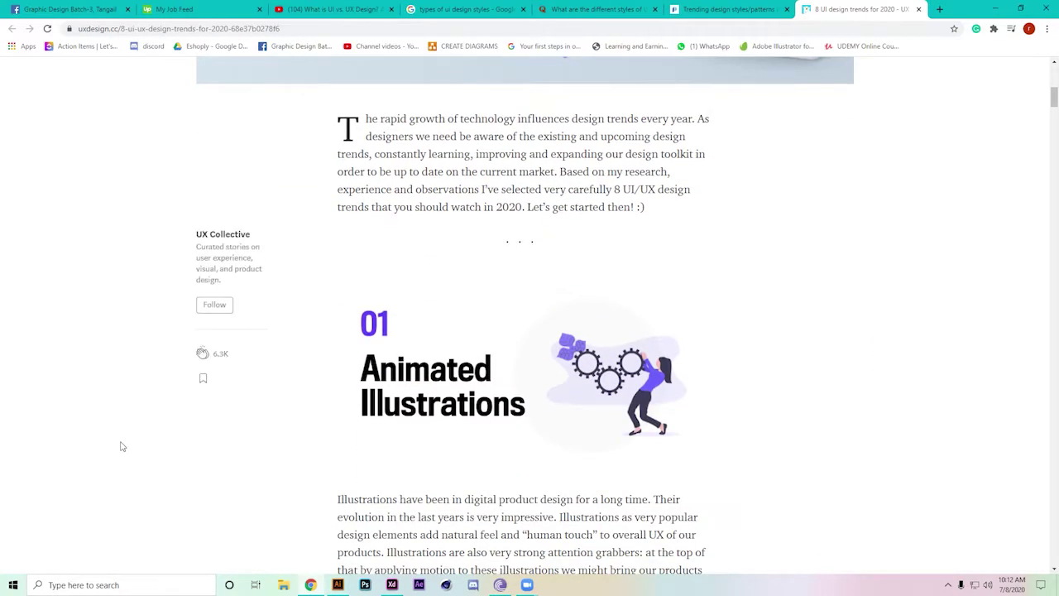
scroll(123, 447, down, 5)
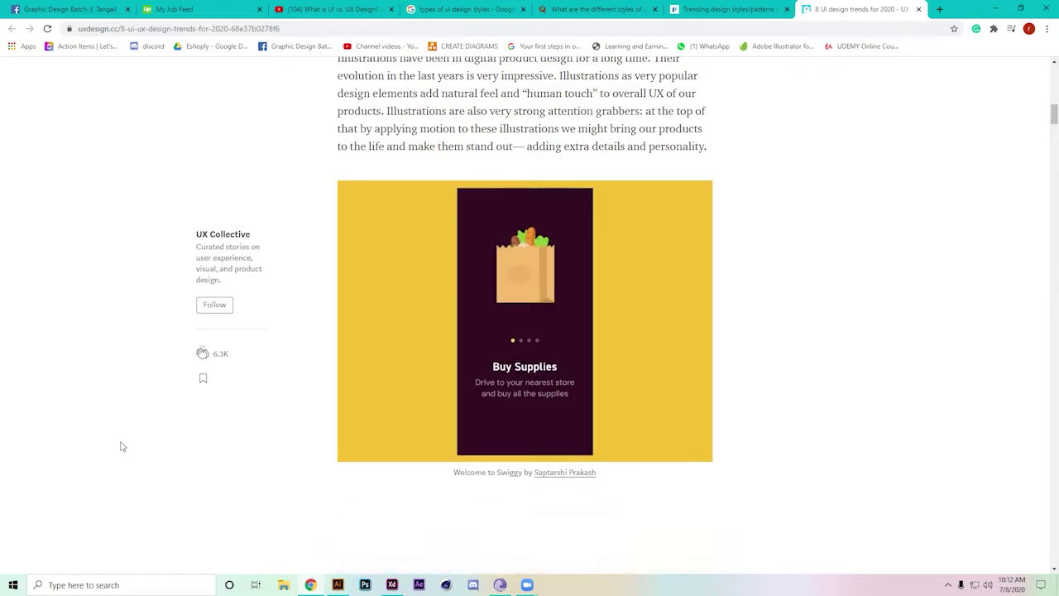
scroll(122, 447, down, 3)
scroll(122, 447, down, 3)
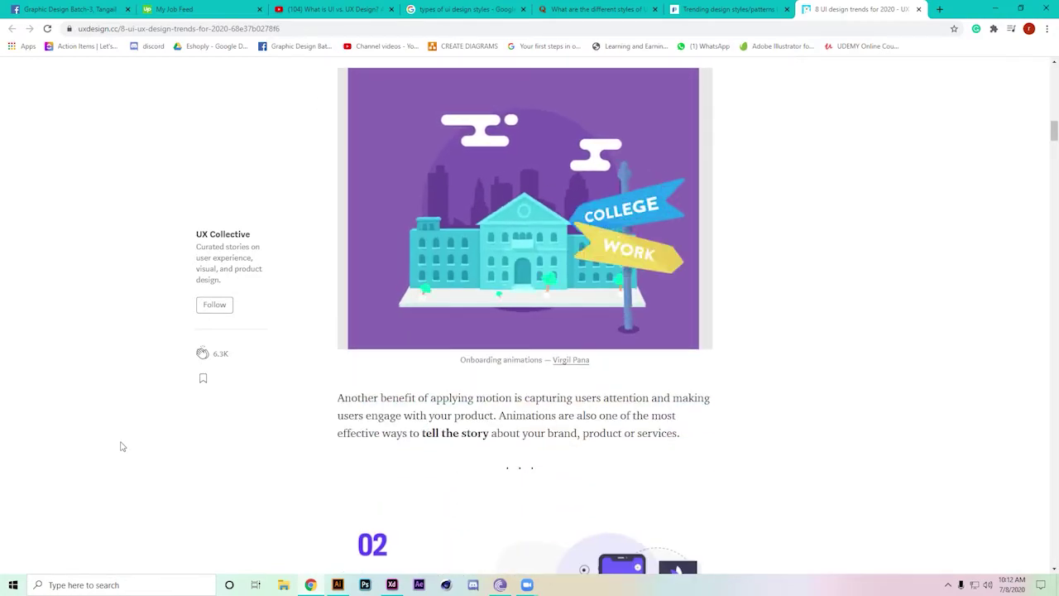
scroll(122, 447, down, 1)
scroll(122, 447, down, 5)
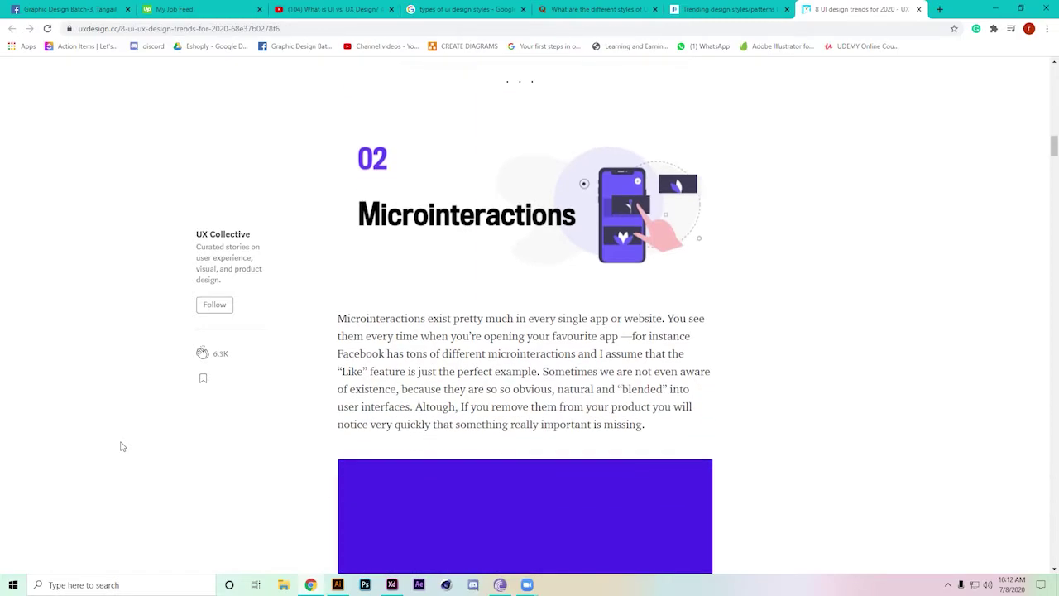
scroll(123, 447, down, 3)
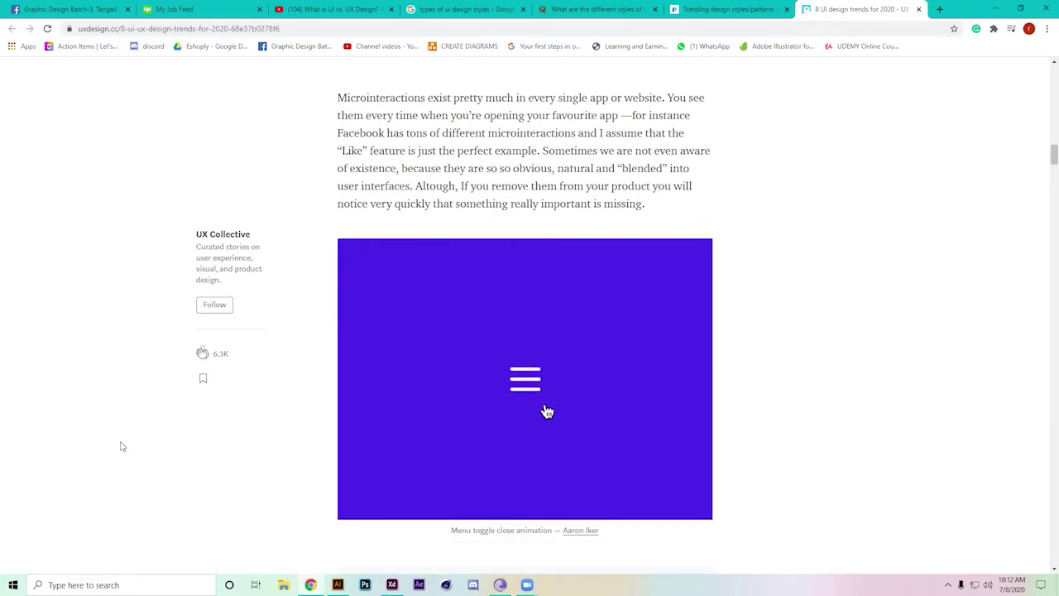
scroll(122, 447, down, 6)
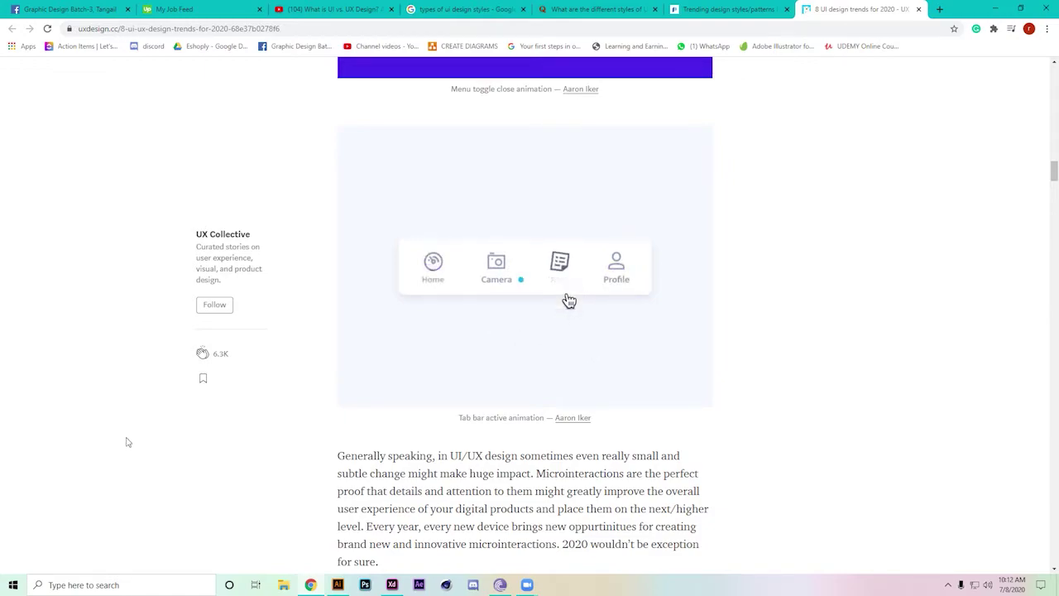
Step: Read the article's sections on 3D Graphic in web & mobile UI and Virtual Reality
scroll(183, 353, down, 5)
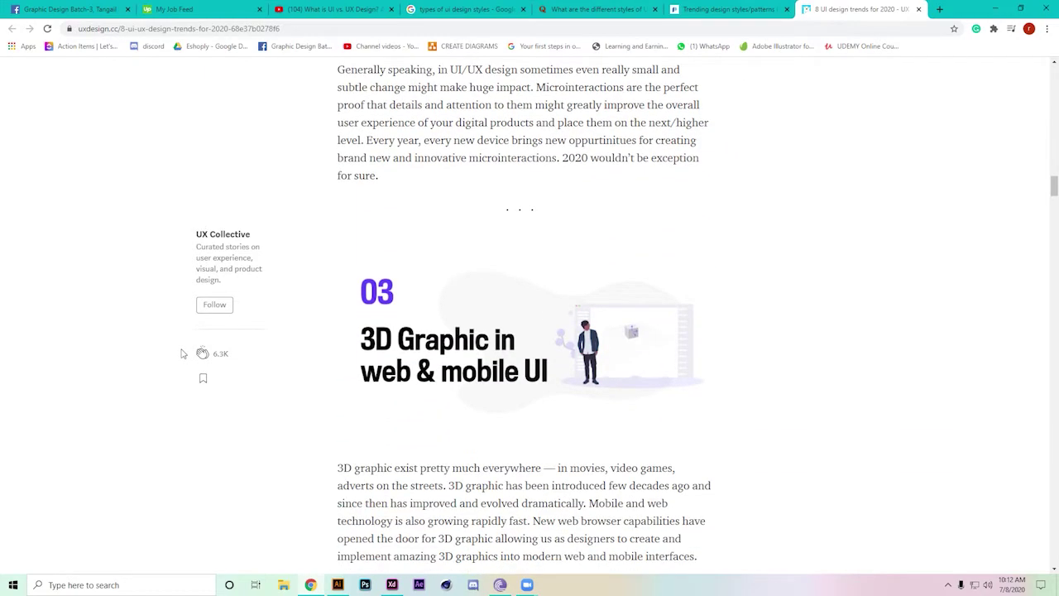
scroll(183, 353, down, 5)
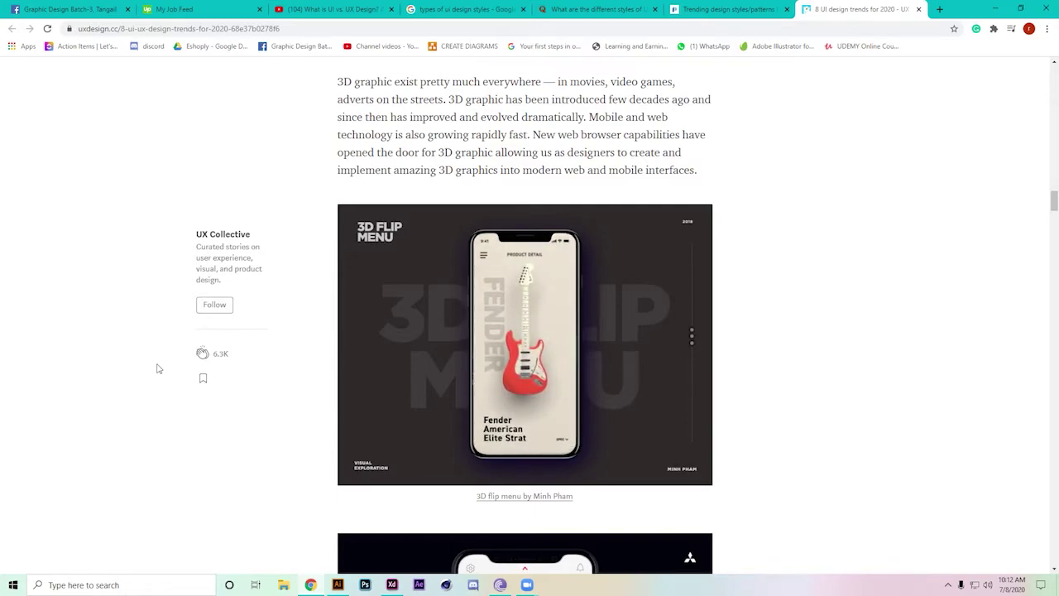
scroll(159, 369, down, 4)
scroll(159, 368, down, 5)
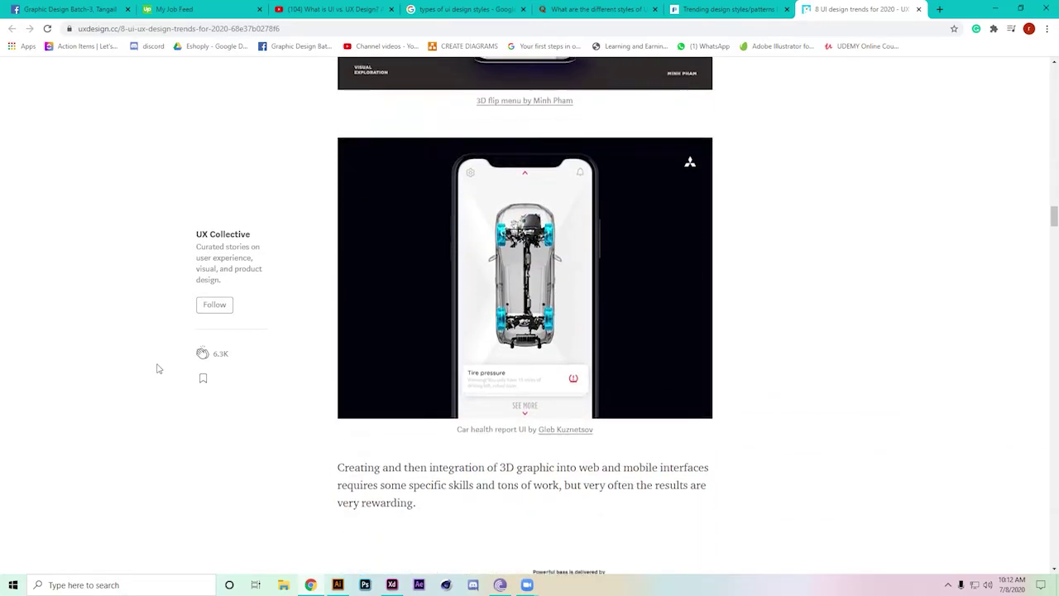
scroll(159, 368, down, 7)
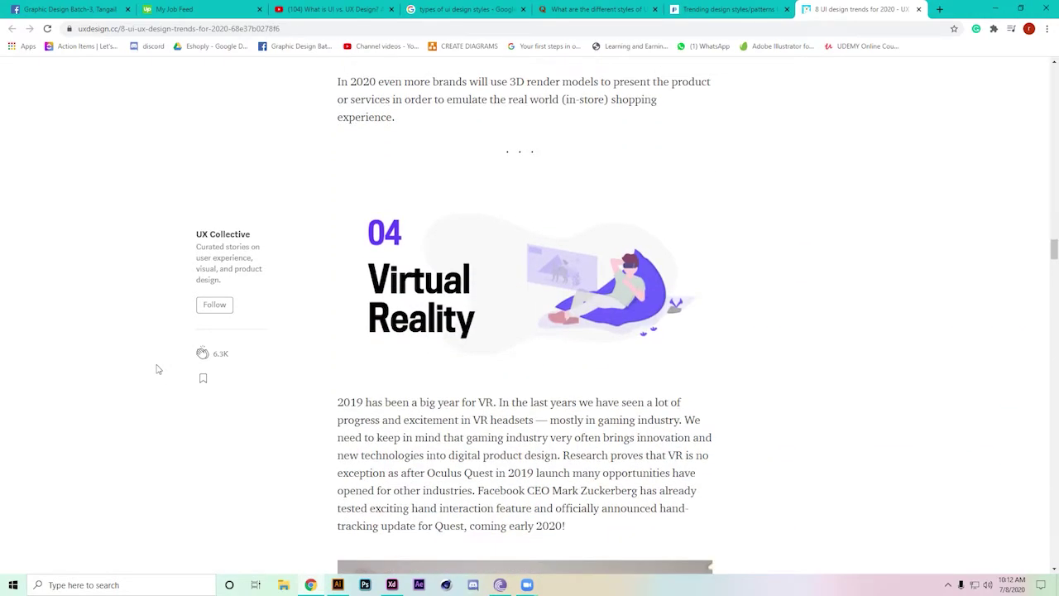
scroll(159, 369, down, 5)
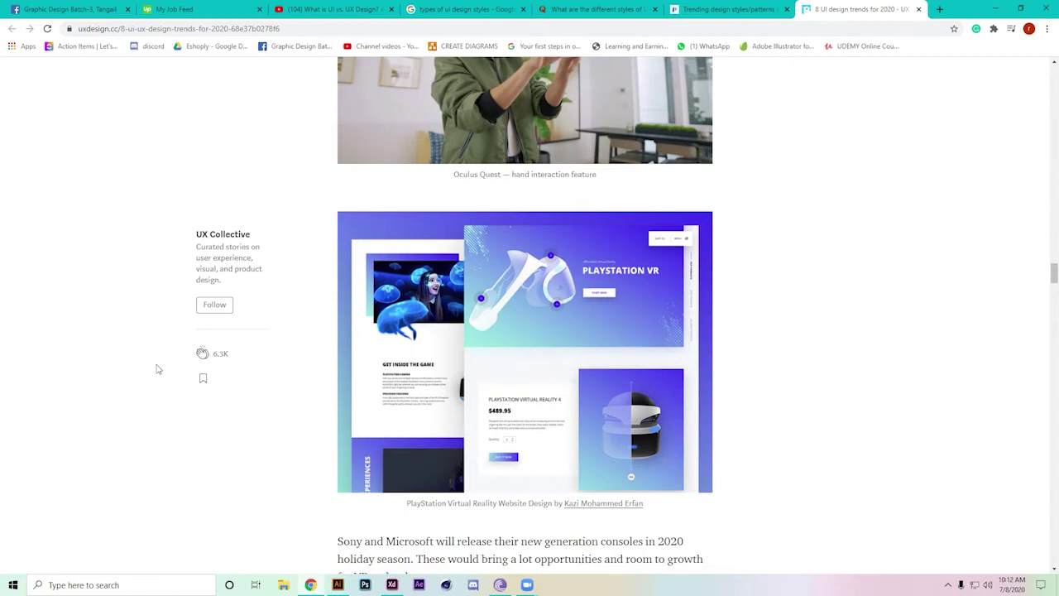
scroll(158, 369, down, 5)
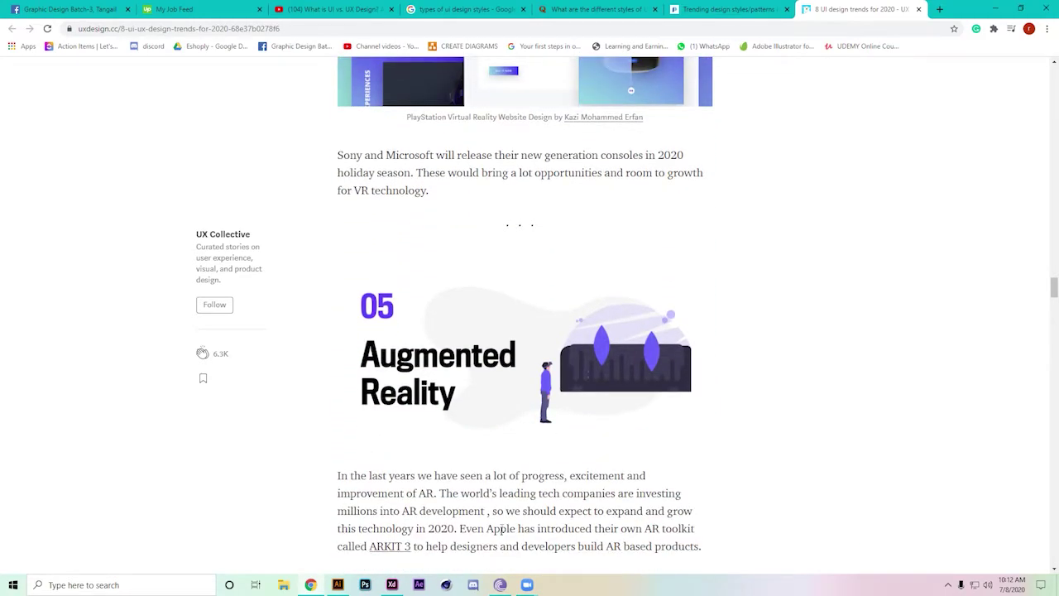
Step: Check the participants in the Zoom meeting window and return to the trends article in Chrome
mouse_move(527, 584)
click(570, 553)
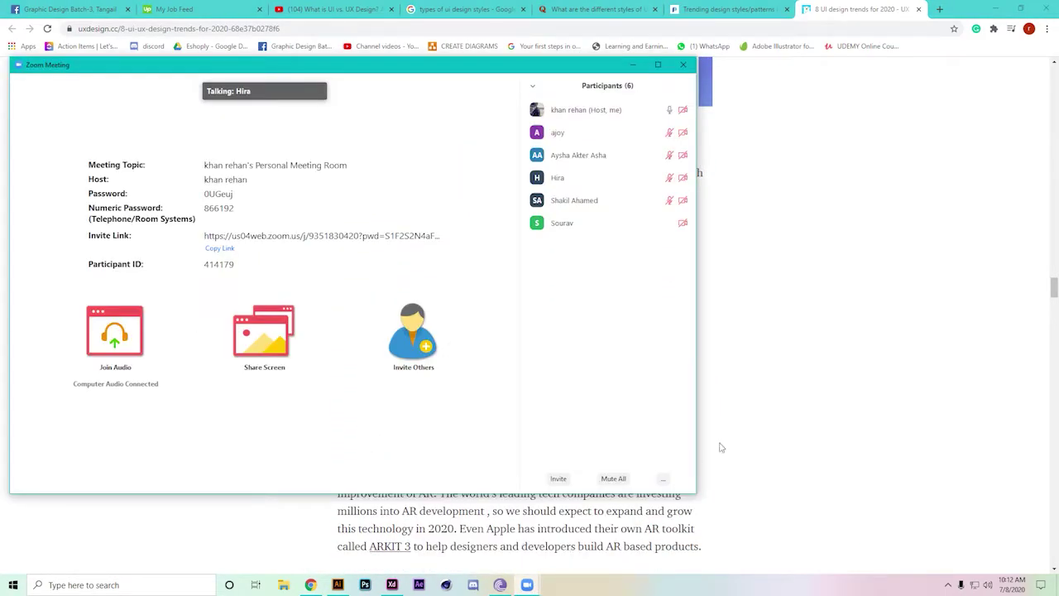
click(742, 324)
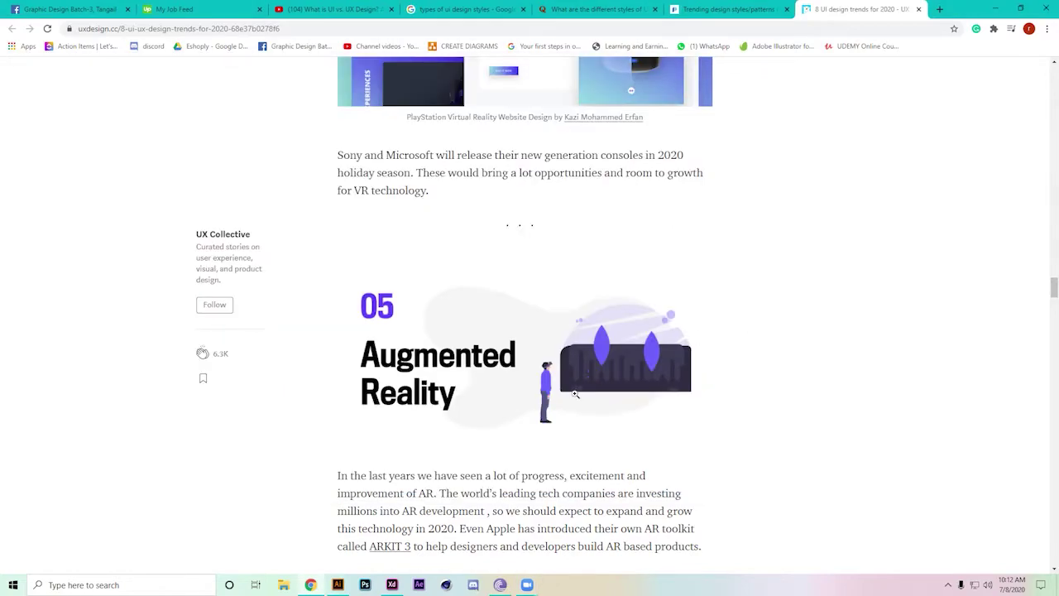
Step: Examine the Augmented Reality section, including the ARKit 3, public transit app and House of Plants examples
scroll(365, 428, down, 4)
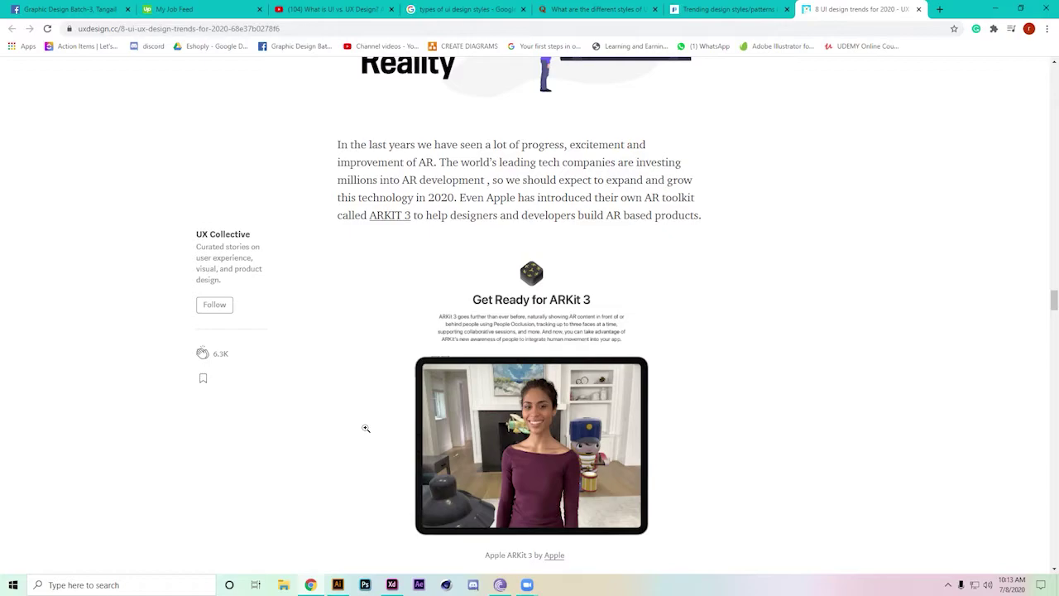
scroll(366, 429, down, 5)
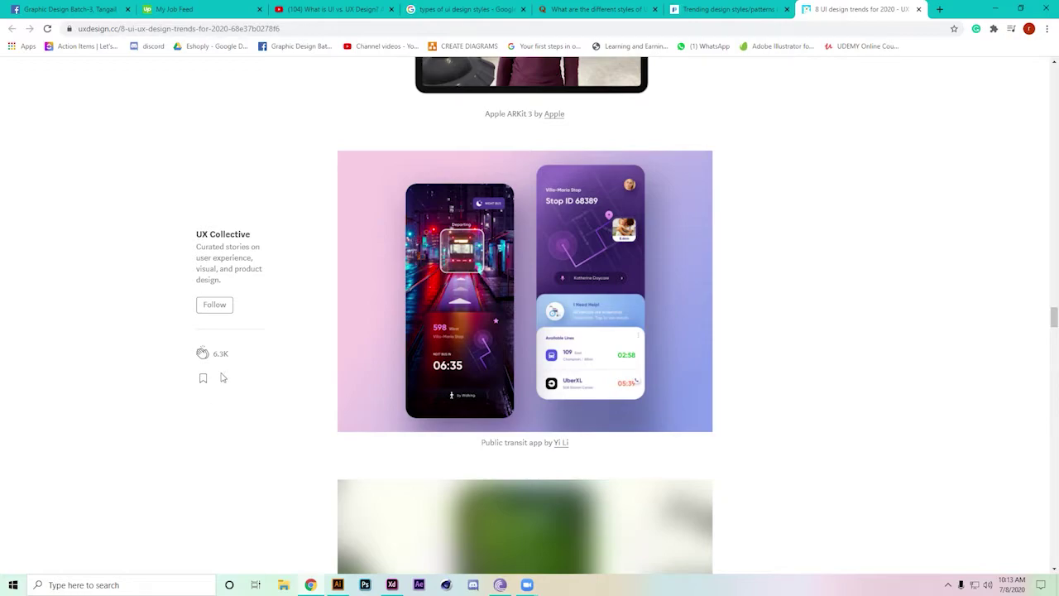
scroll(222, 378, down, 5)
scroll(221, 379, down, 2)
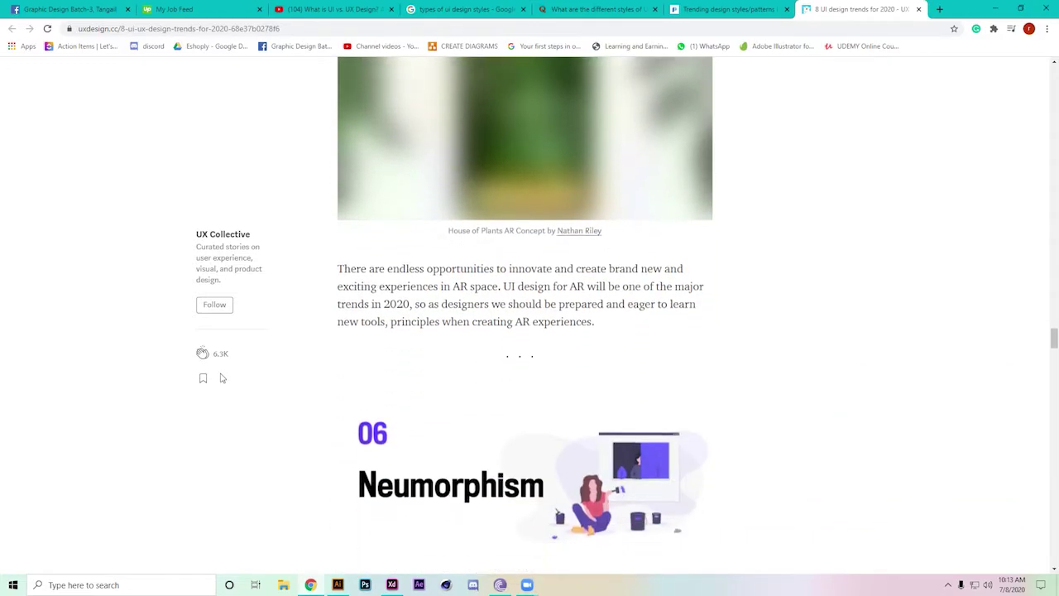
scroll(222, 378, up, 2)
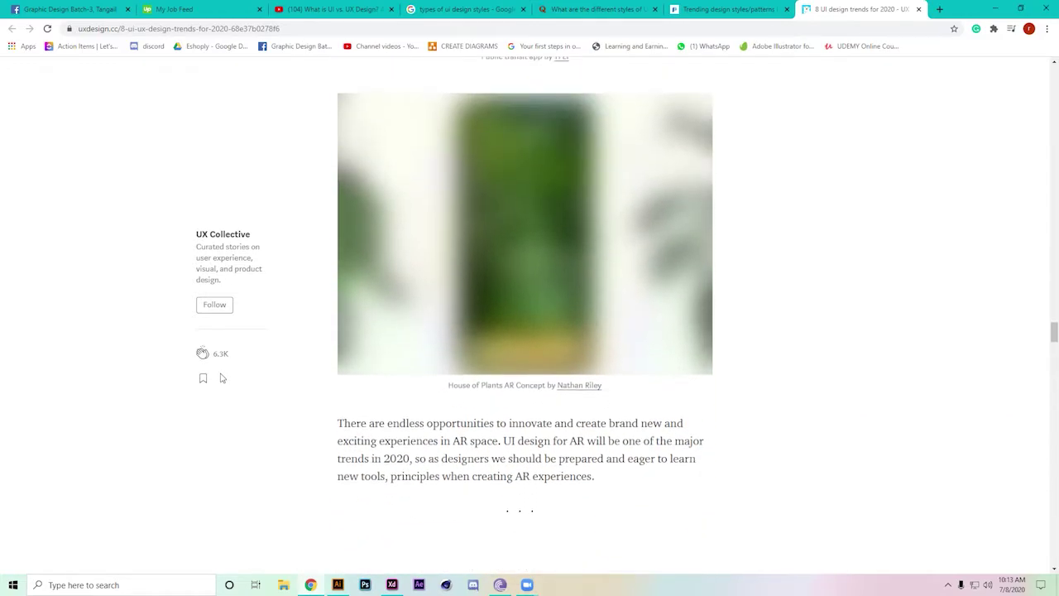
scroll(222, 378, down, 2)
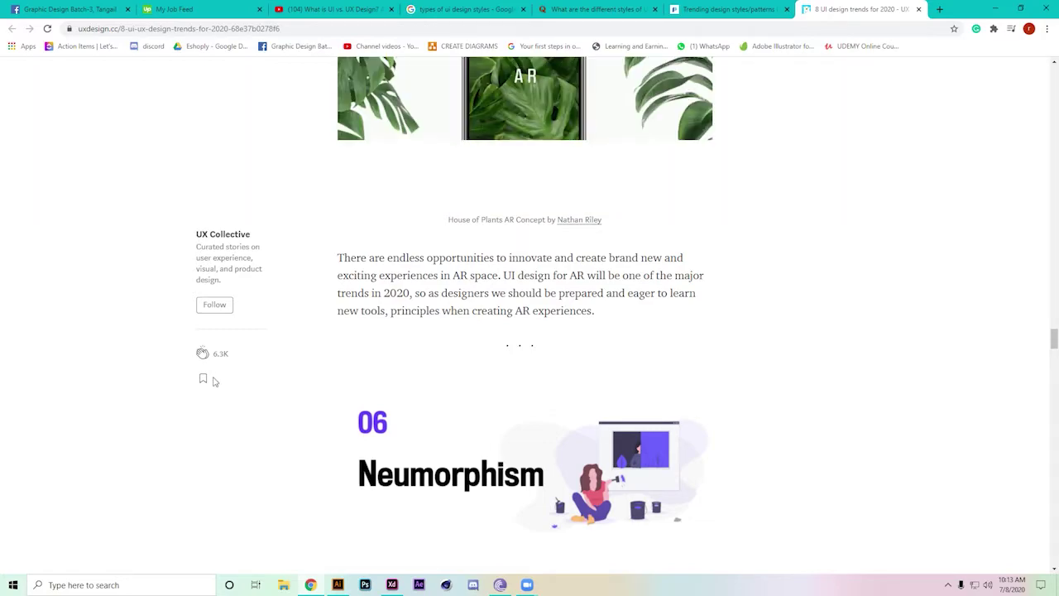
scroll(219, 380, up, 1)
scroll(213, 380, down, 3)
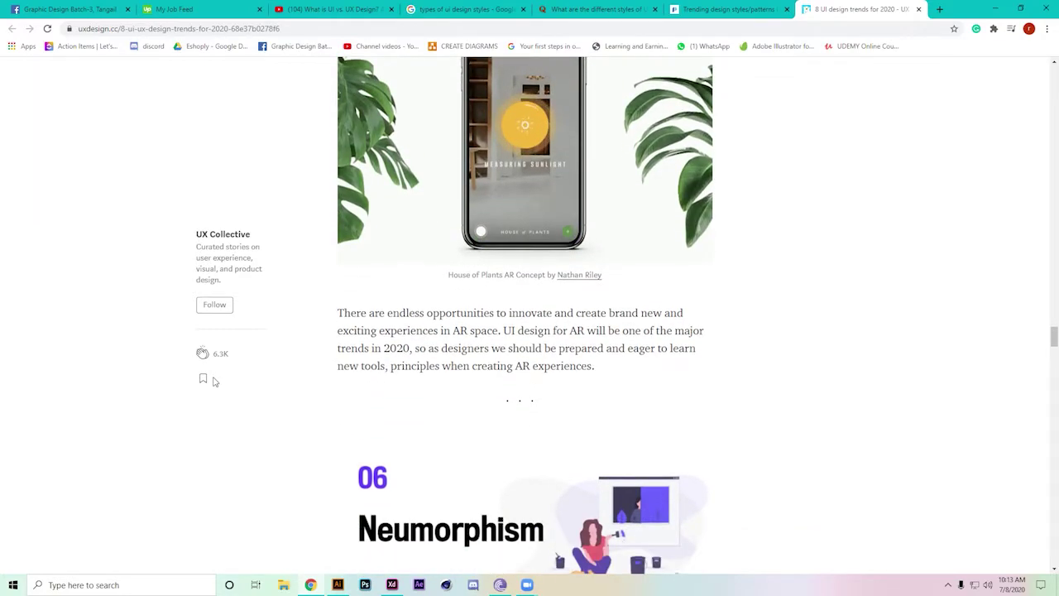
Step: Copy the phrase "Skeuomorphic design" from the opening paragraph of the Neumorphism section
scroll(208, 385, down, 3)
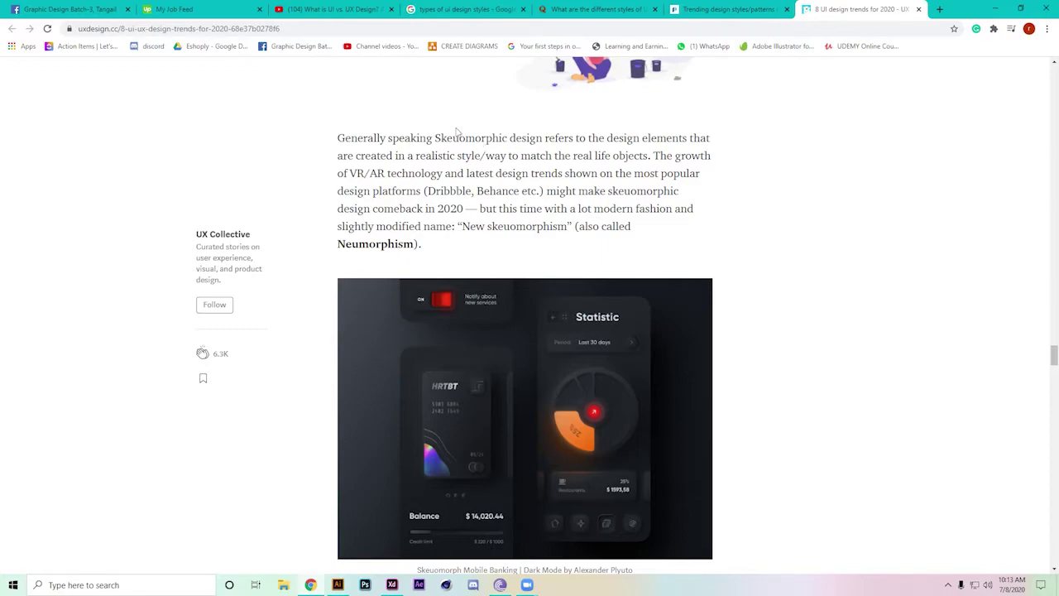
drag(435, 138, 543, 137)
key(ctrl+c)
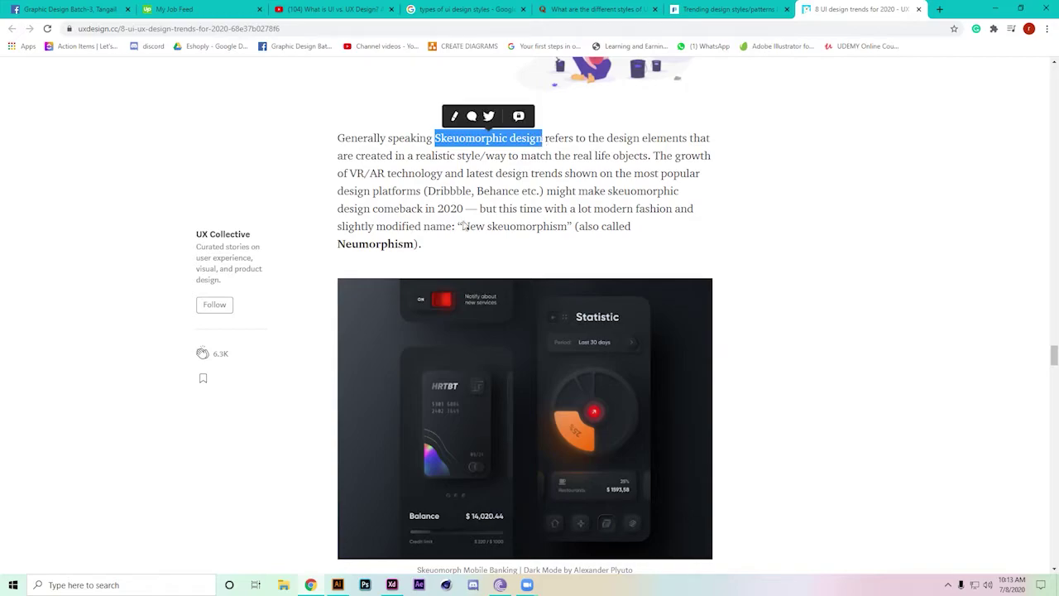
Step: Skim the Neumorphism examples, the Asymmetrical Layouts and Storytelling sections, and the closing summary of the article
scroll(352, 326, down, 4)
scroll(352, 326, down, 7)
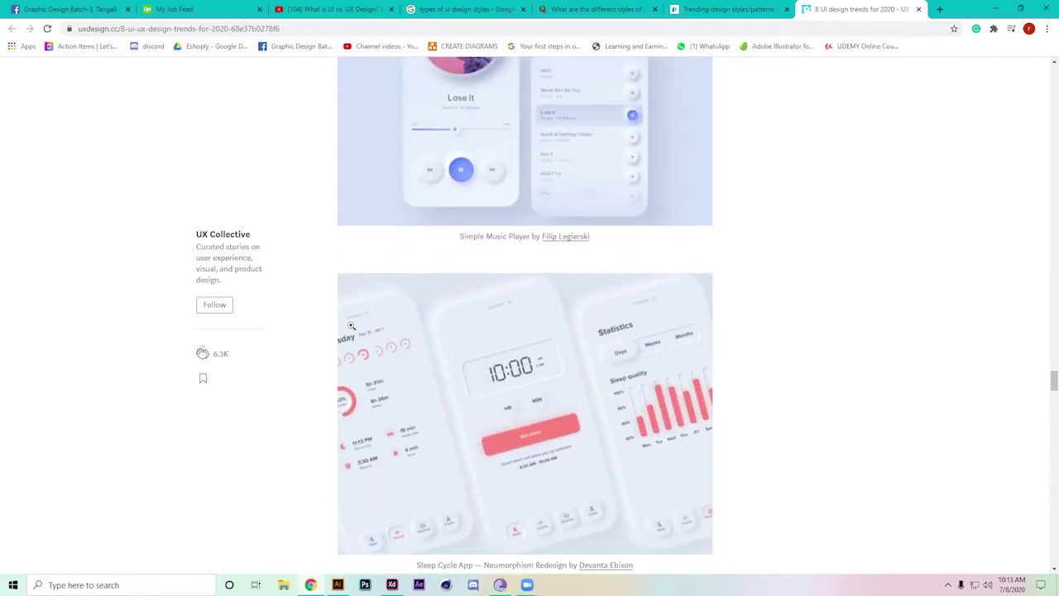
scroll(352, 330, down, 5)
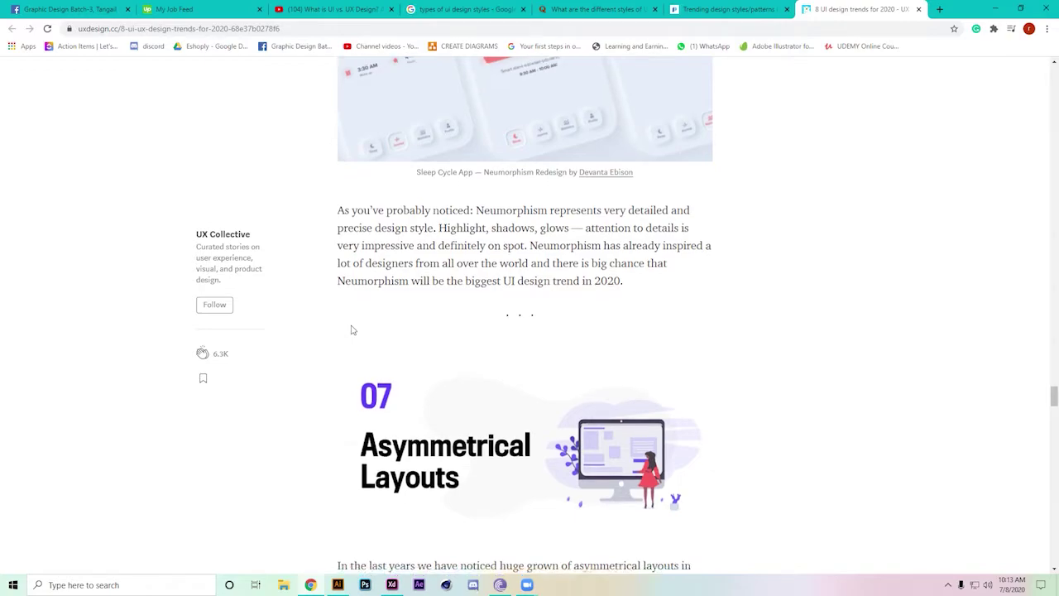
scroll(298, 364, down, 8)
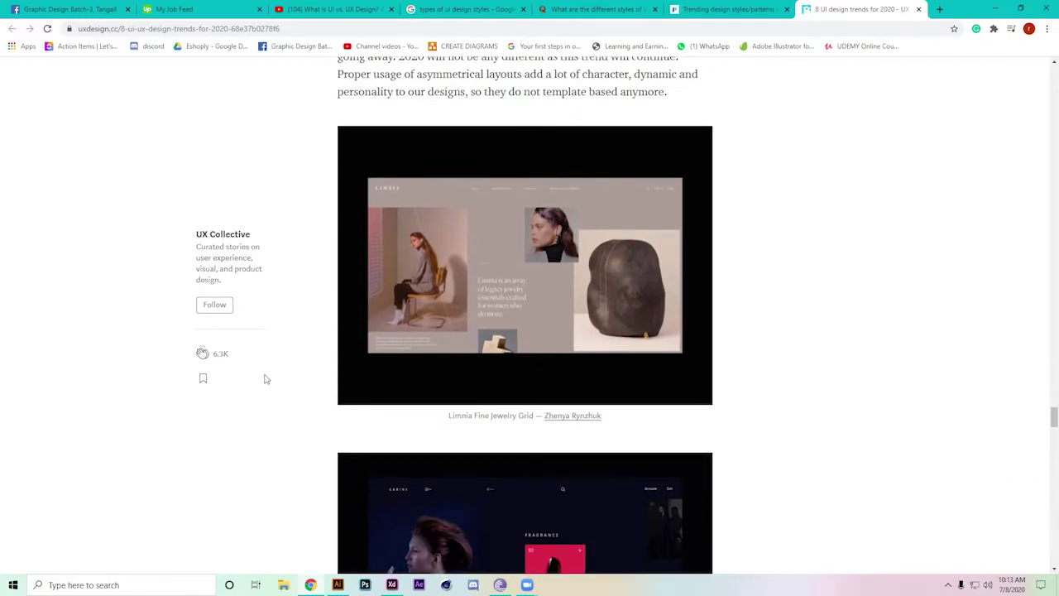
scroll(266, 380, down, 8)
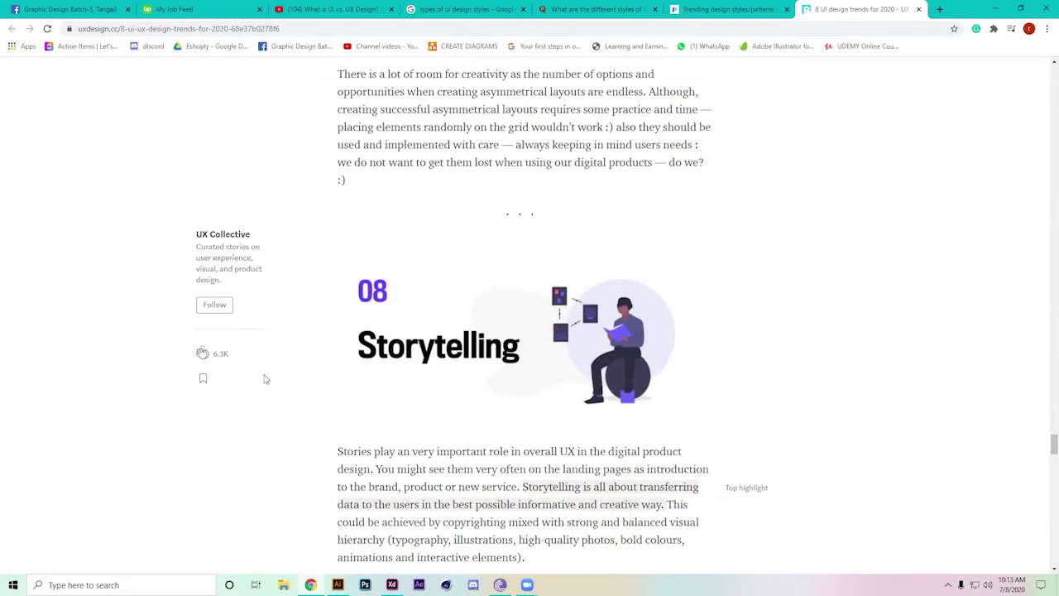
scroll(266, 379, down, 9)
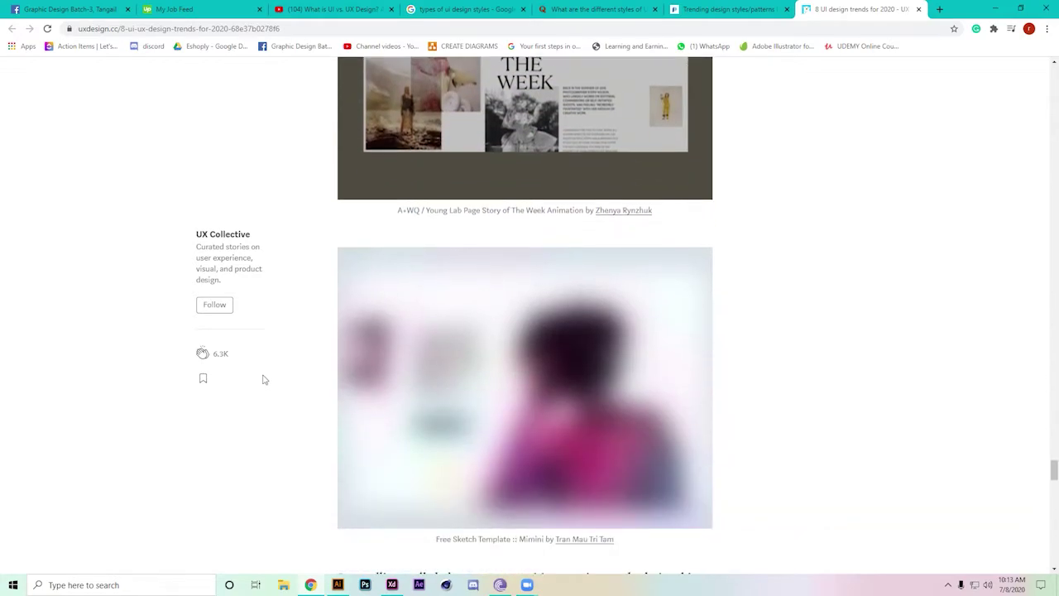
scroll(262, 380, down, 5)
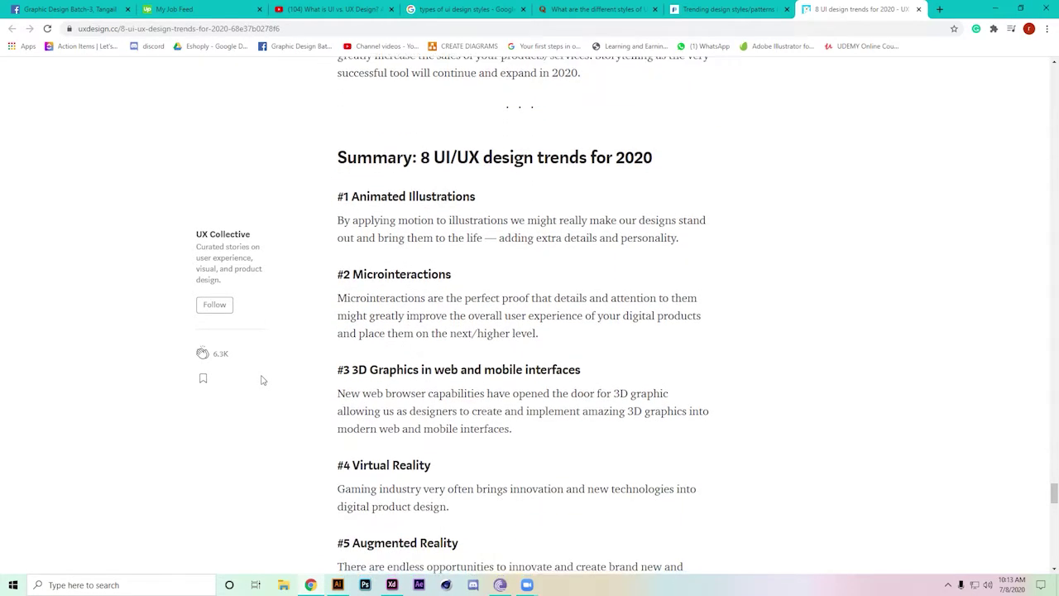
scroll(262, 379, down, 4)
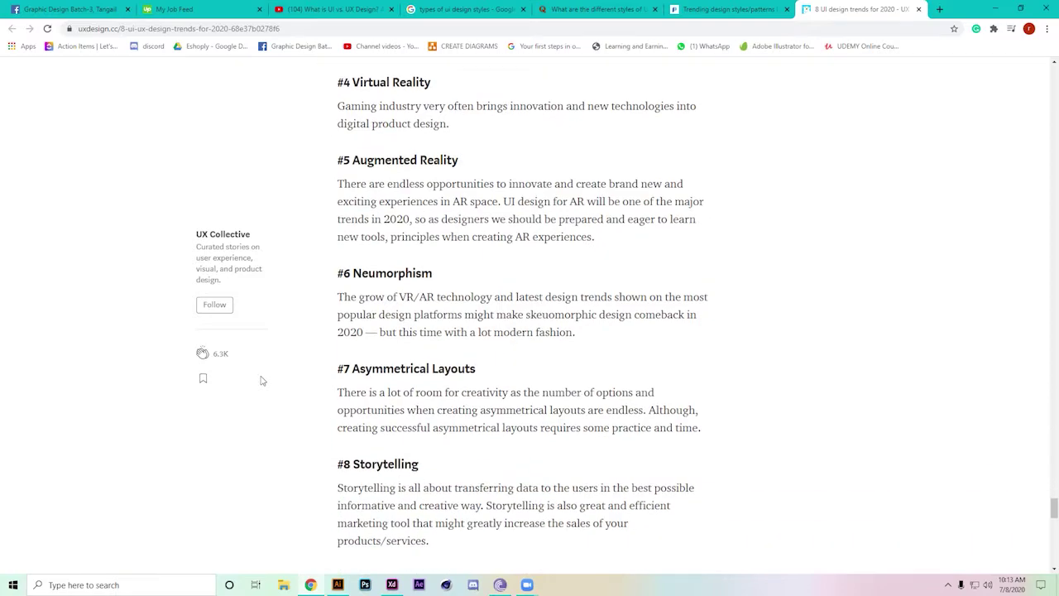
scroll(281, 374, down, 1)
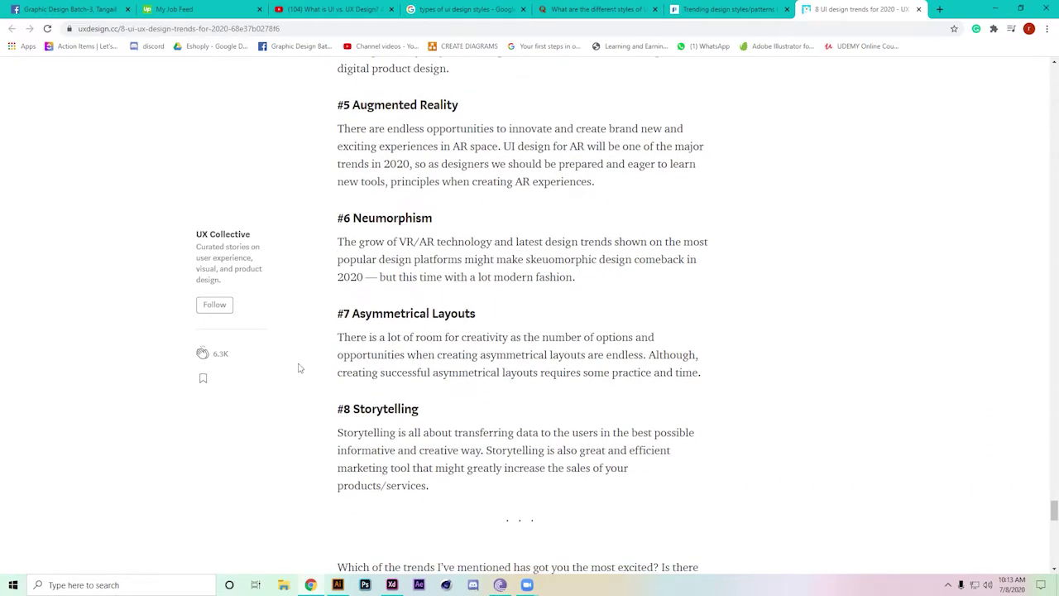
Step: Search Google in a new browser tab for "skeuomorphic design vs flat design", using the copied phrase and the matching suggestion
click(939, 10)
click(910, 29)
key(ctrl+v)
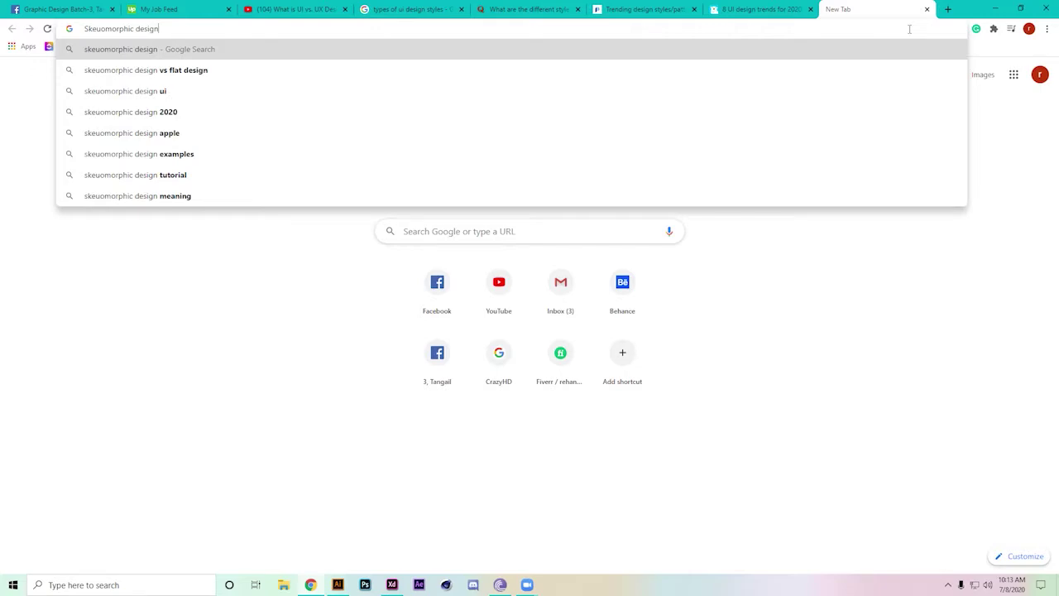
key(Down)
key(Return)
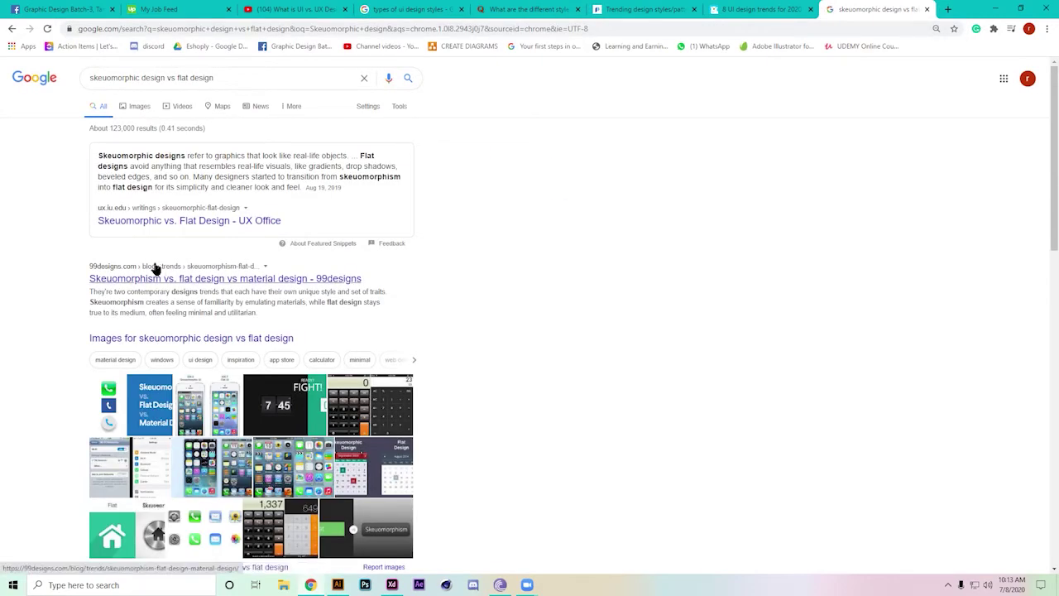
Step: Show the image results for the search and preview the iOS 6 Skeuomorphic UI versus iOS 7 Flat UI comparison
click(141, 106)
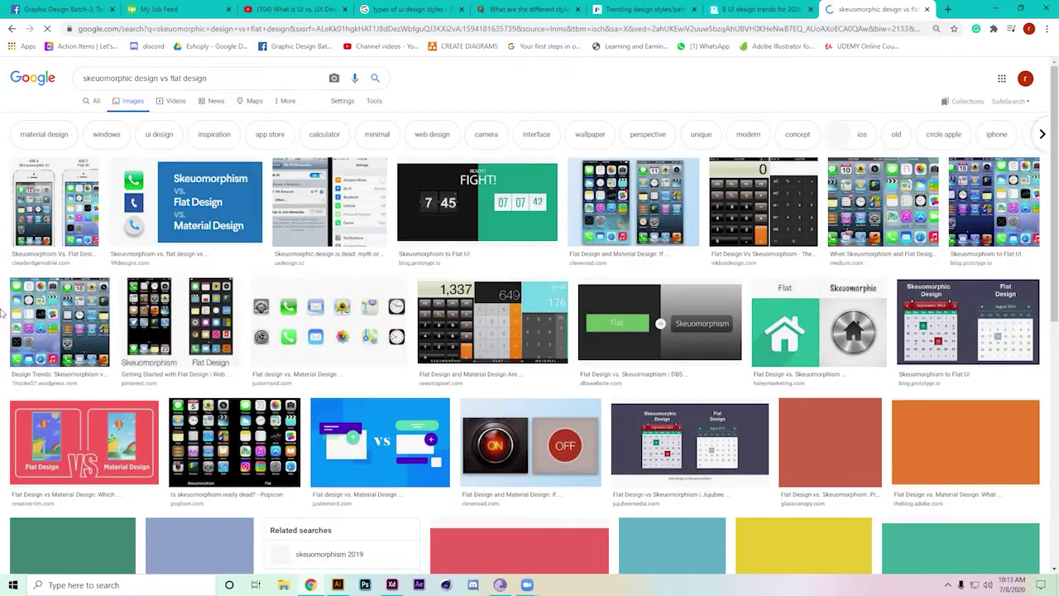
click(73, 205)
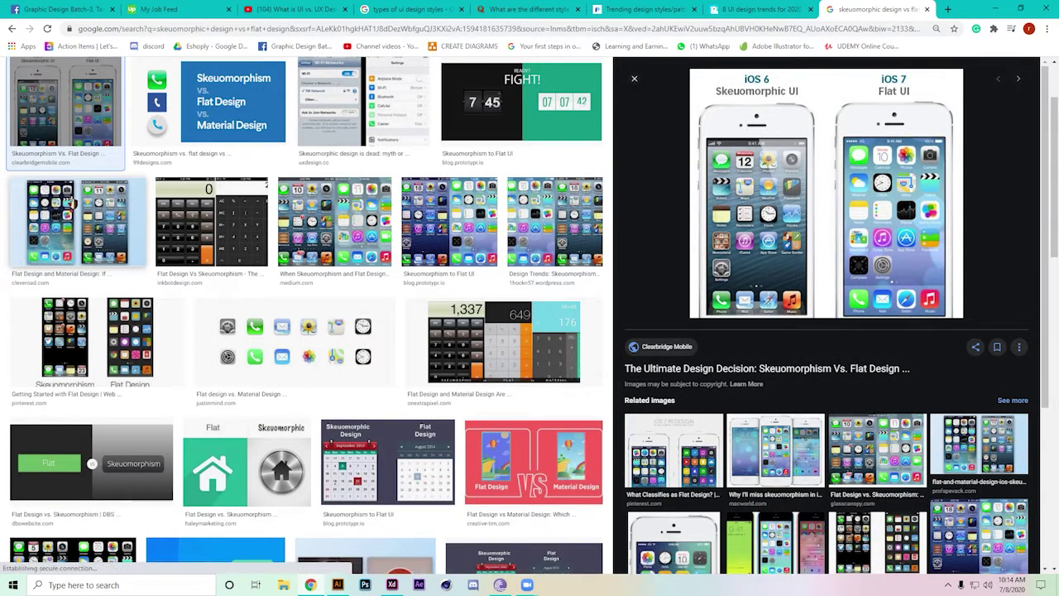
Step: Preview the iOS 7 redesign, the skeuomorphic versus flat app icons, and the calculator comparison among the image results
click(675, 454)
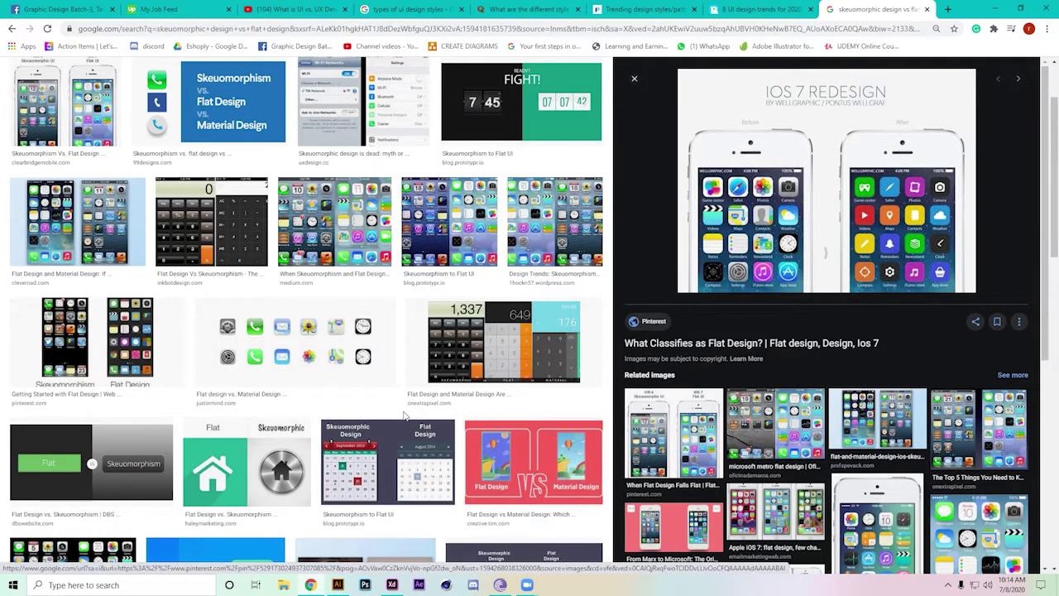
click(265, 368)
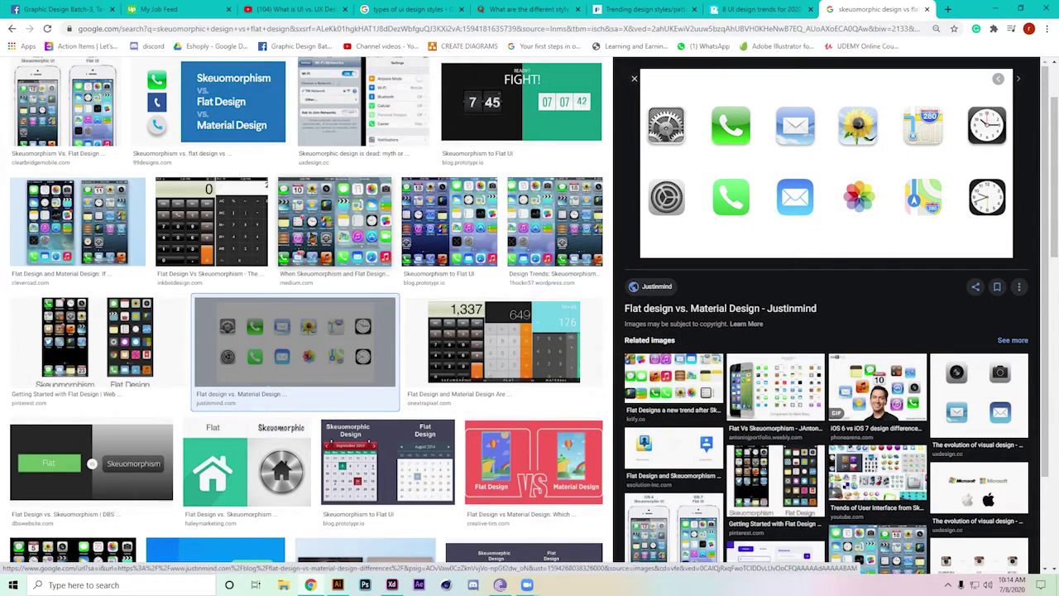
click(239, 215)
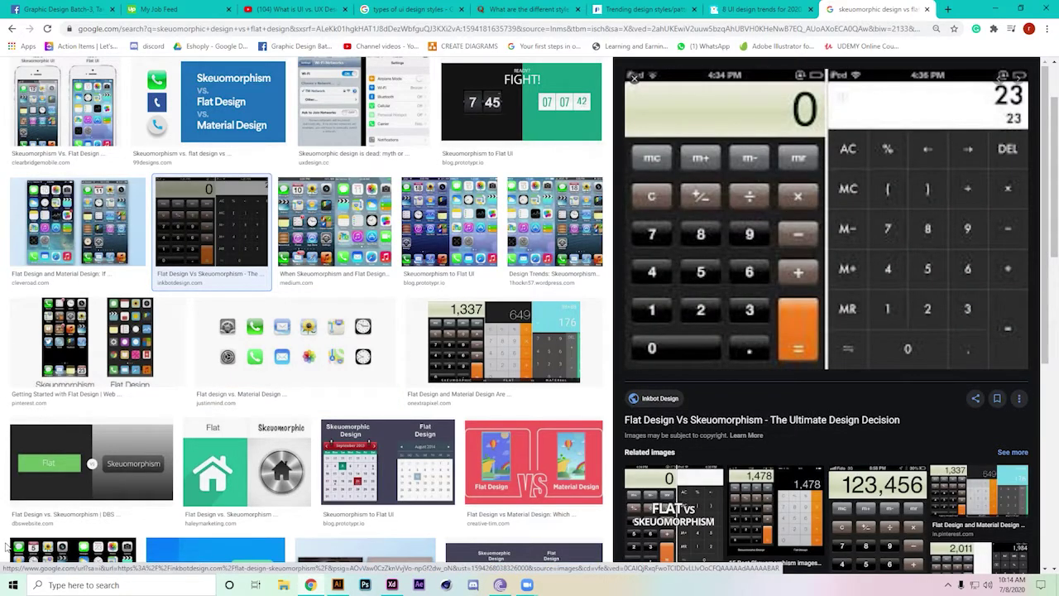
scroll(7, 546, down, 1)
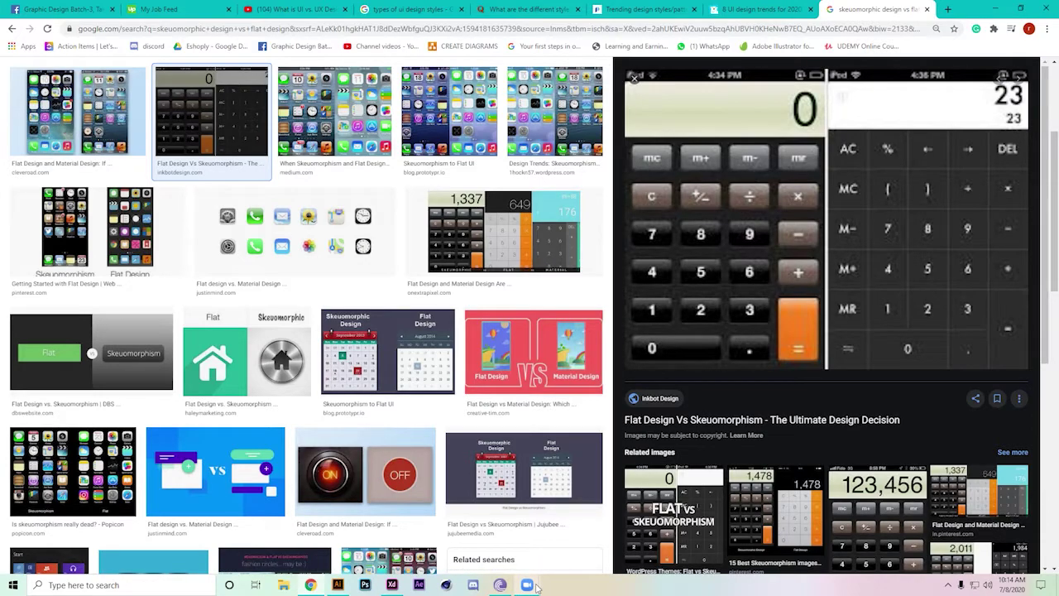
Step: Switch to the Zoom meeting and share the entire screen with the participants
mouse_move(528, 585)
click(599, 531)
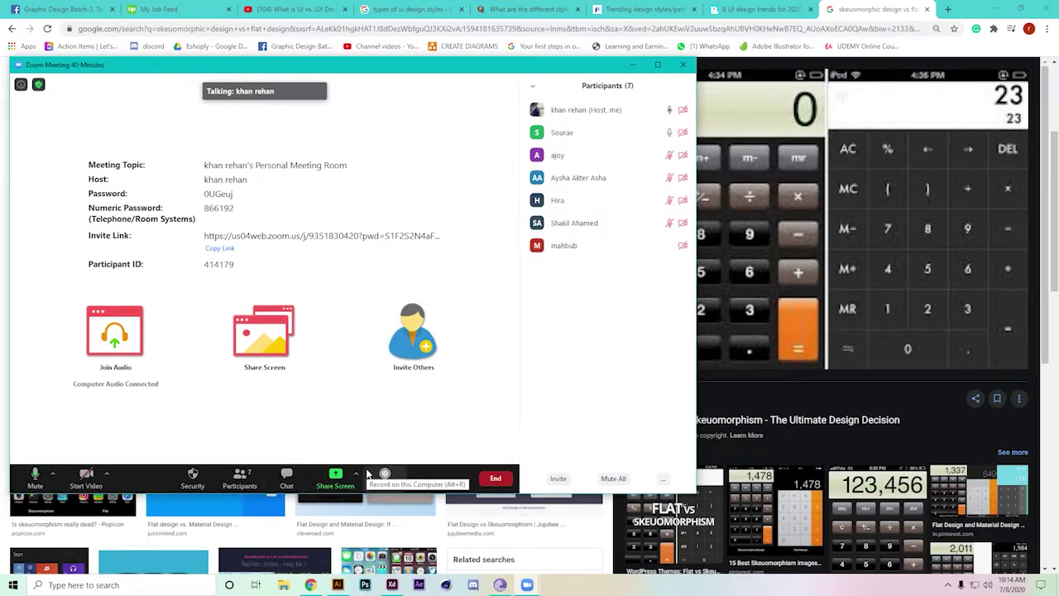
click(335, 476)
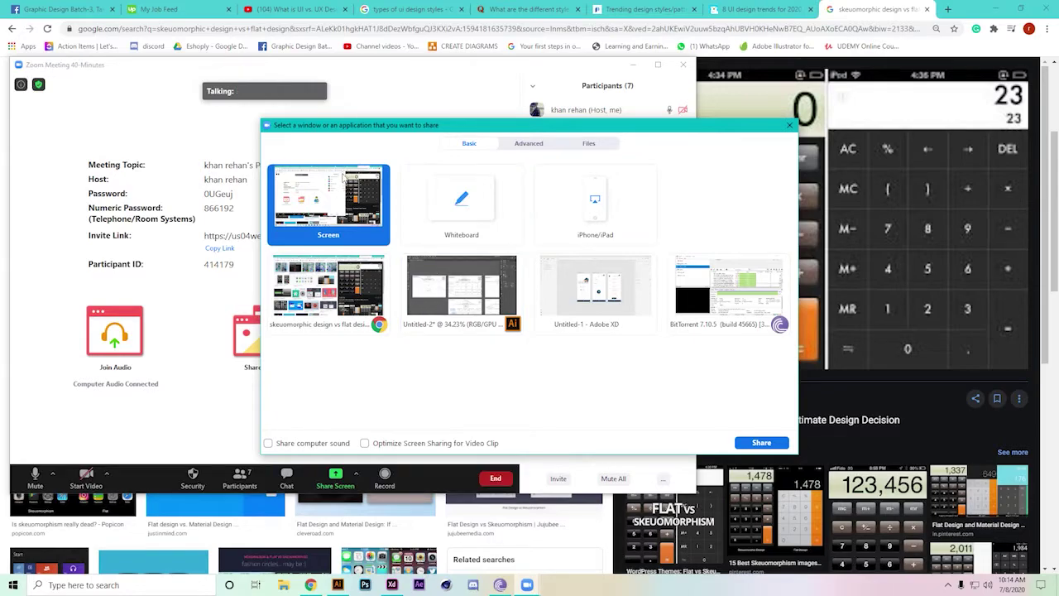
double_click(341, 209)
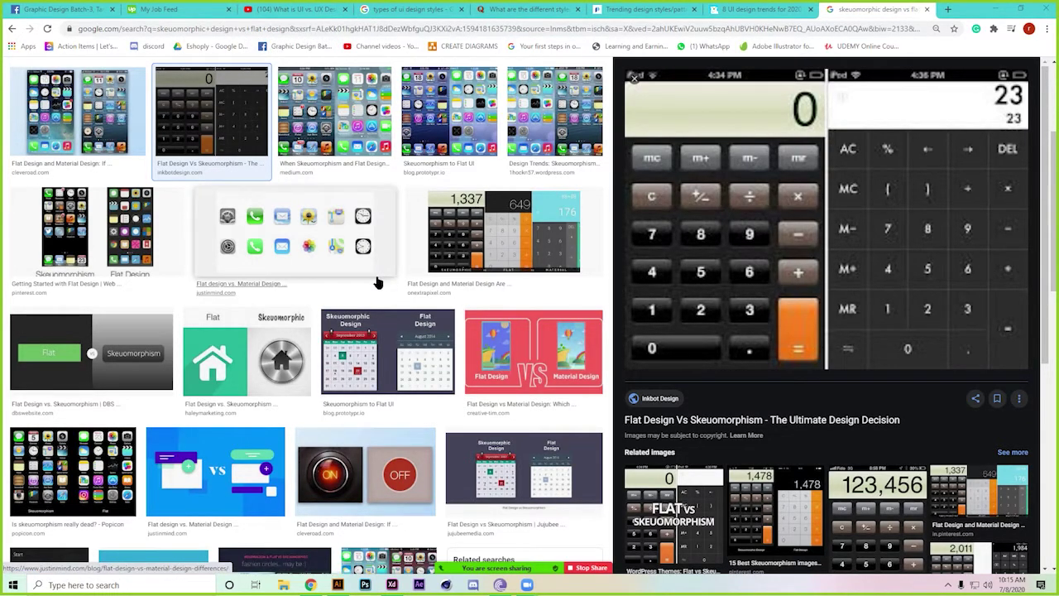
Step: Switch to Illustrator and write "are we finished watching?" as text on the blank artboard below the wireframes
click(338, 585)
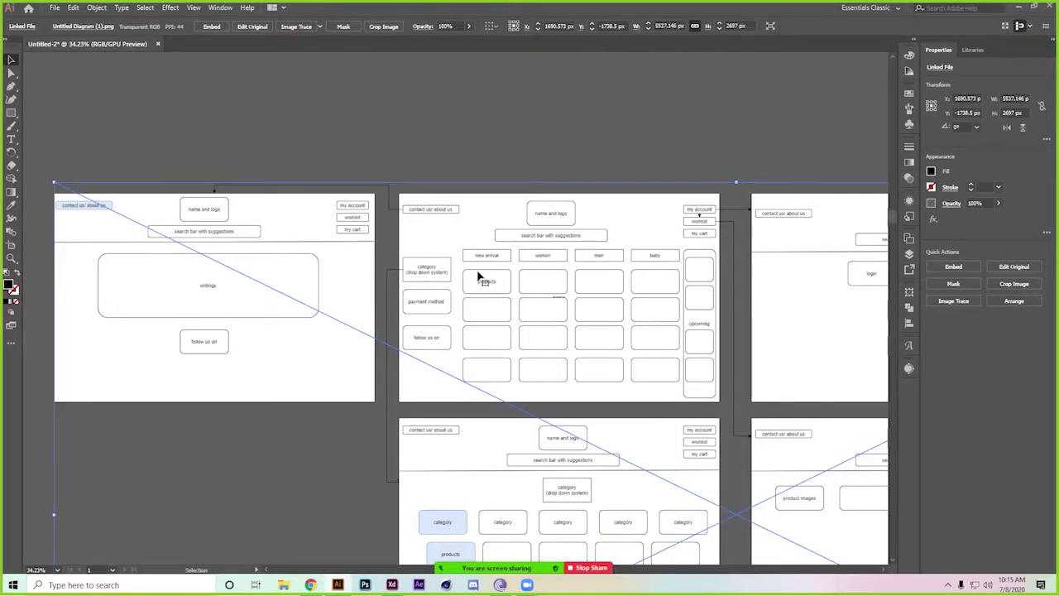
key(z)
drag(485, 268, 384, 243)
scroll(383, 243, down, 5)
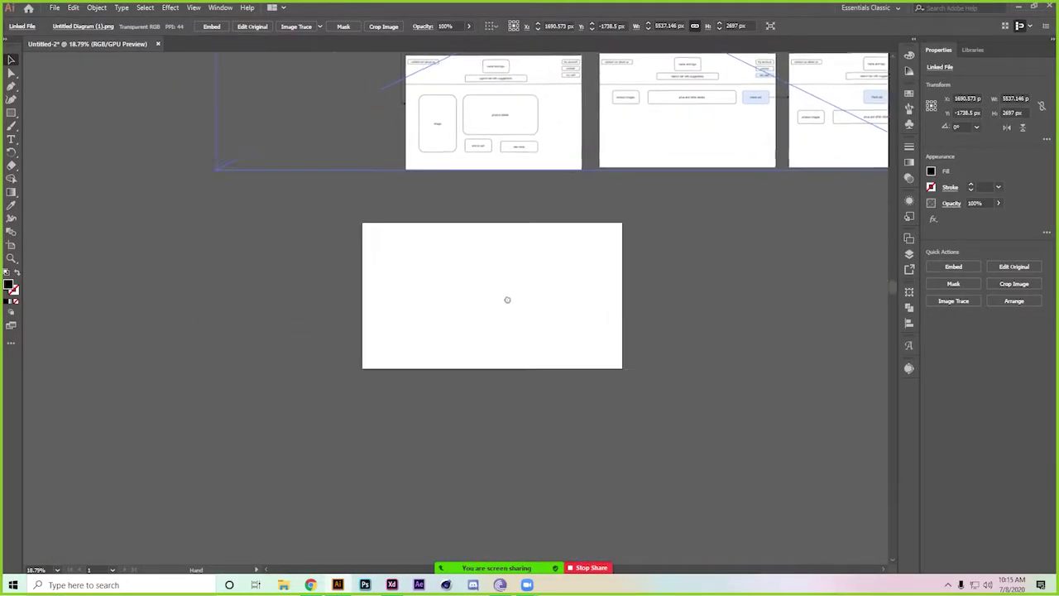
key(v)
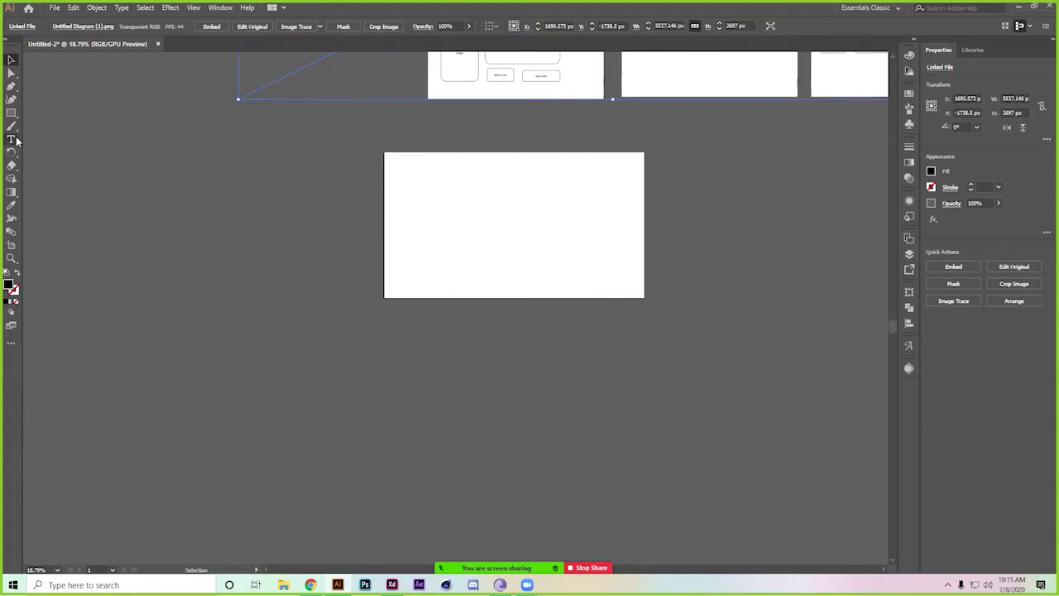
click(11, 139)
click(416, 188)
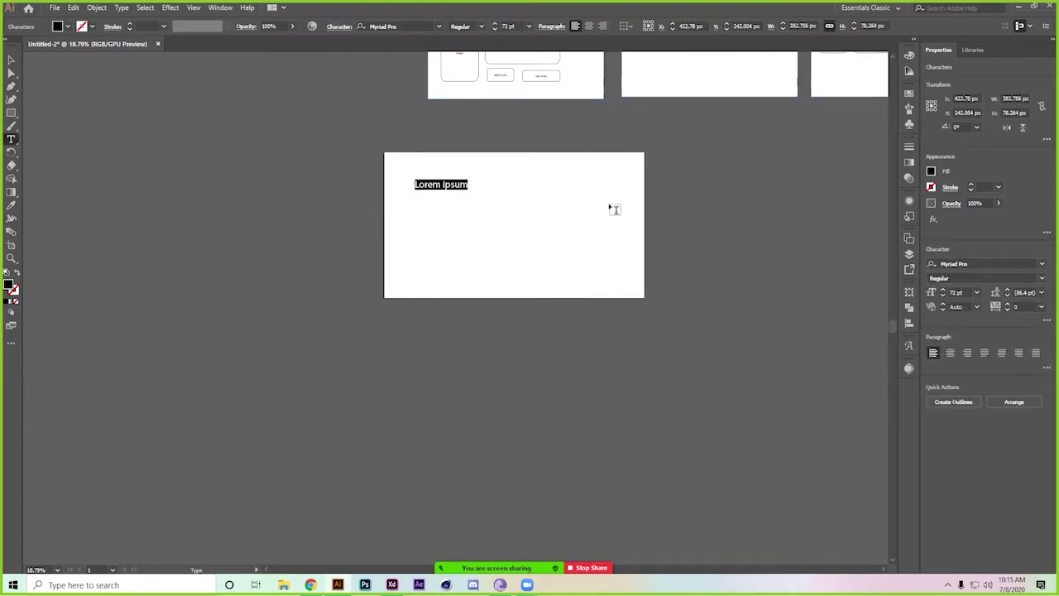
text(are we )
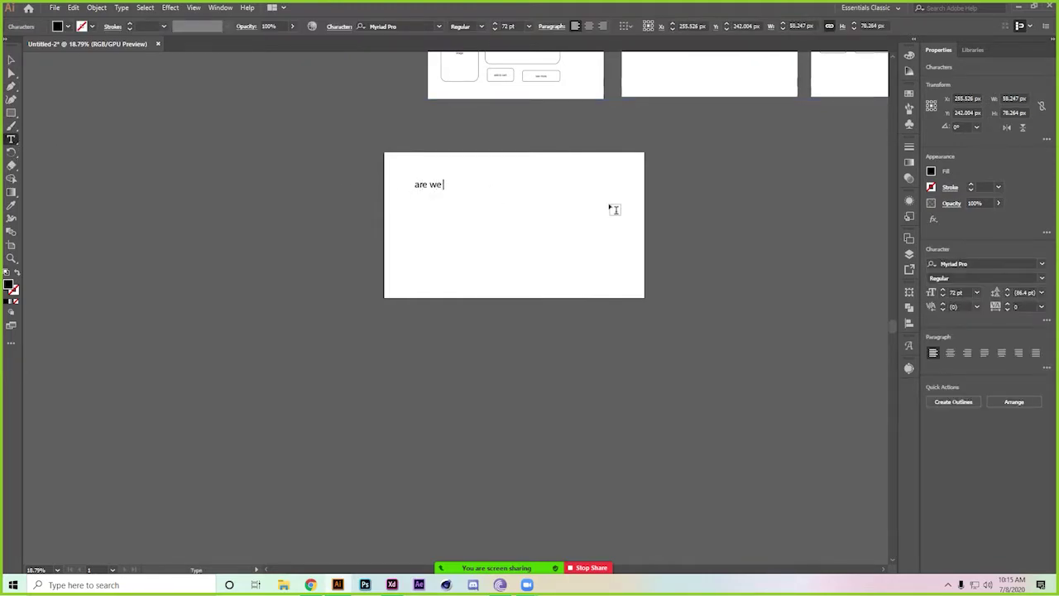
text(finished watching?)
key(Return)
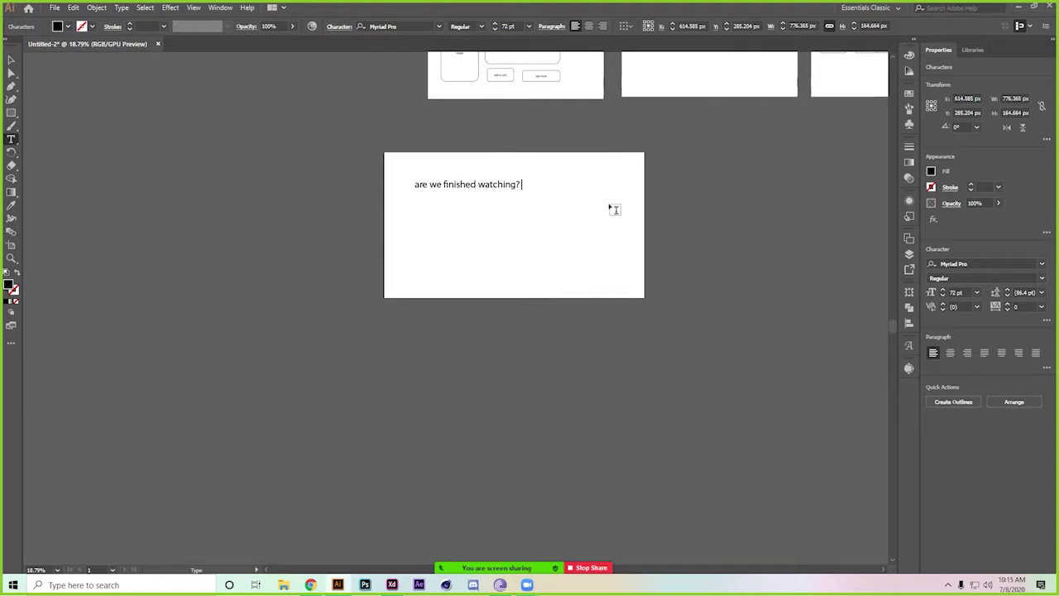
Step: Delete the whole question text from the blank artboard
key(BackSpace)
key(BackSpace)
key(BackSpace)
key(BackSpace)
key(BackSpace)
key(BackSpace)
key(BackSpace)
key(BackSpace)
key(BackSpace)
key(BackSpace)
key(BackSpace)
key(BackSpace)
key(BackSpace)
key(BackSpace)
key(BackSpace)
key(BackSpace)
key(BackSpace)
key(BackSpace)
key(BackSpace)
key(BackSpace)
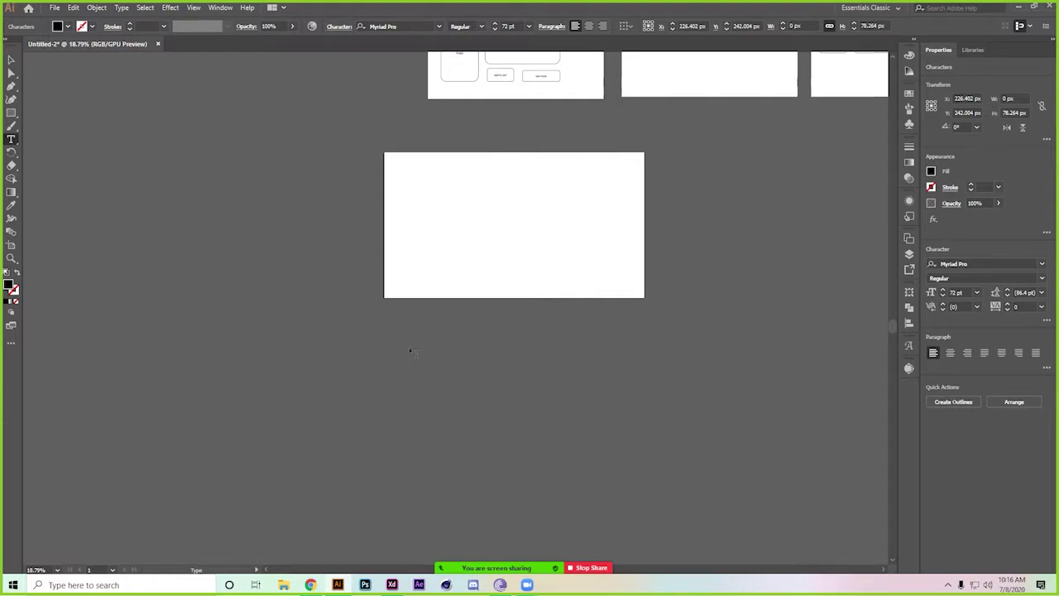
Step: Switch to Chrome's Facebook group page and open the E-shoply group conversation from the recent messages
click(283, 585)
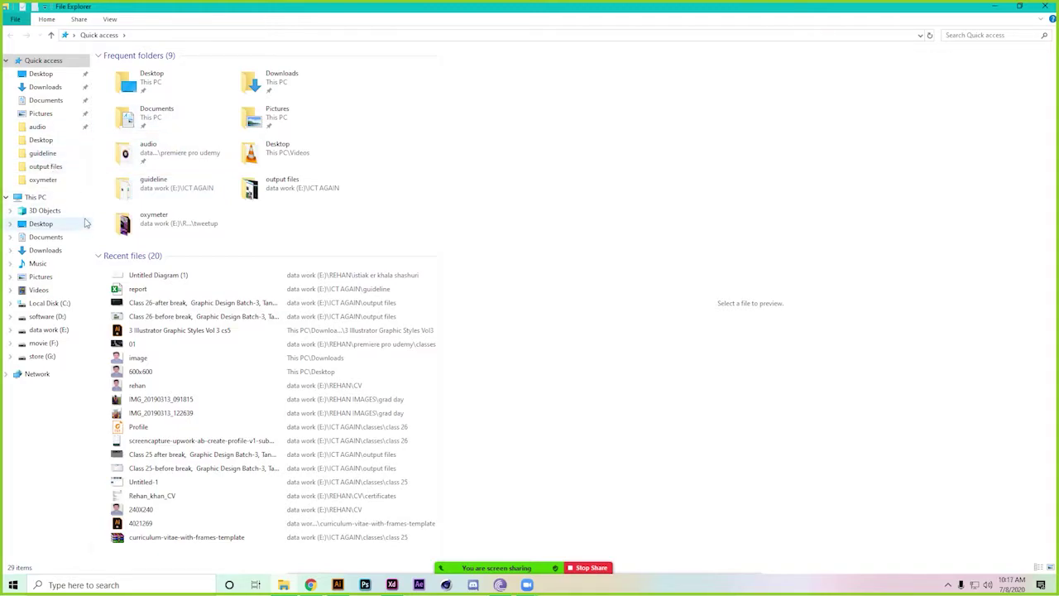
click(311, 585)
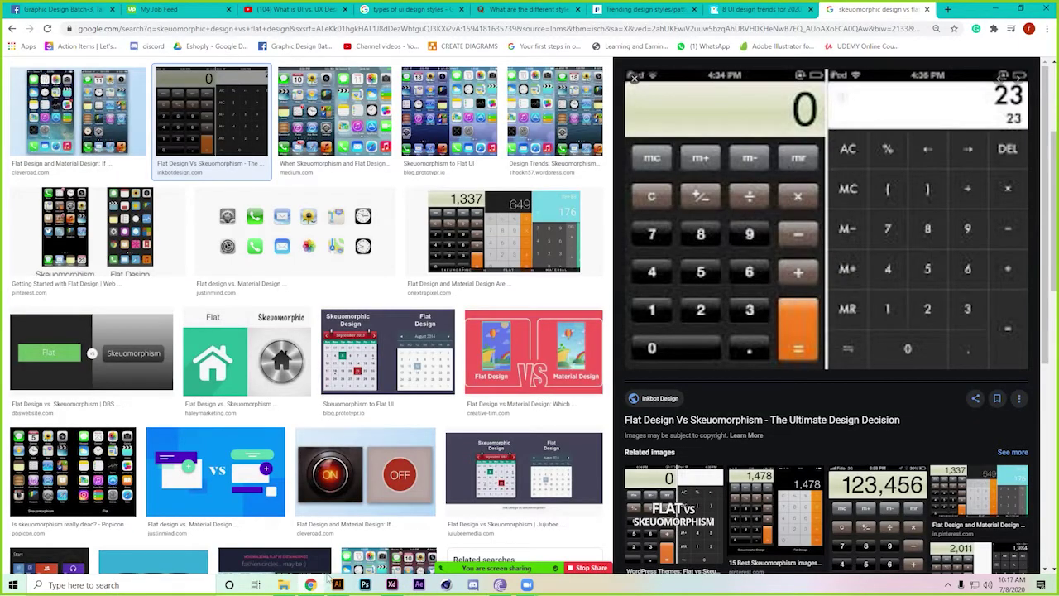
click(68, 8)
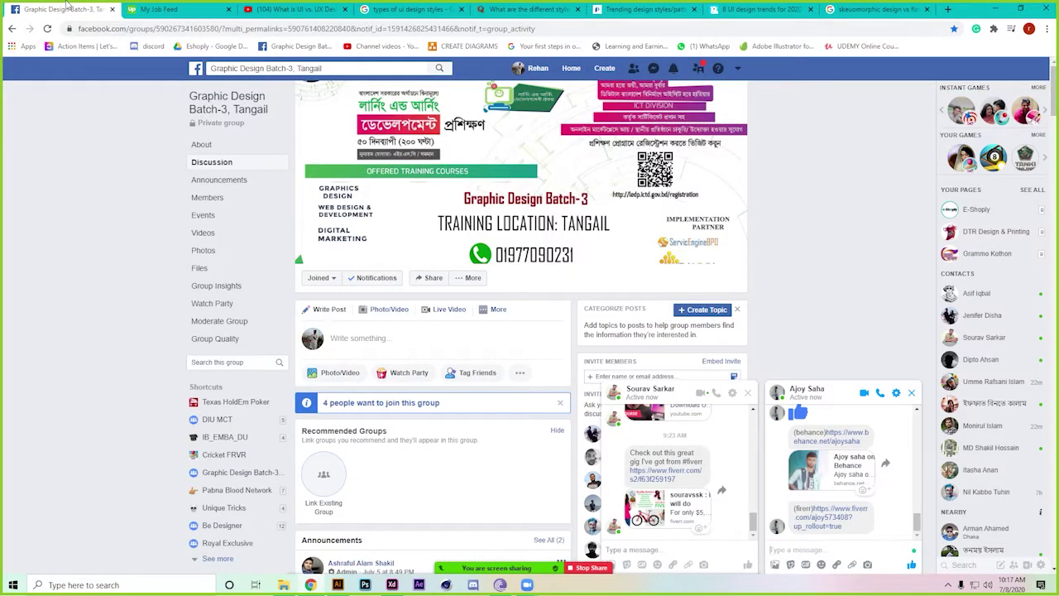
click(653, 67)
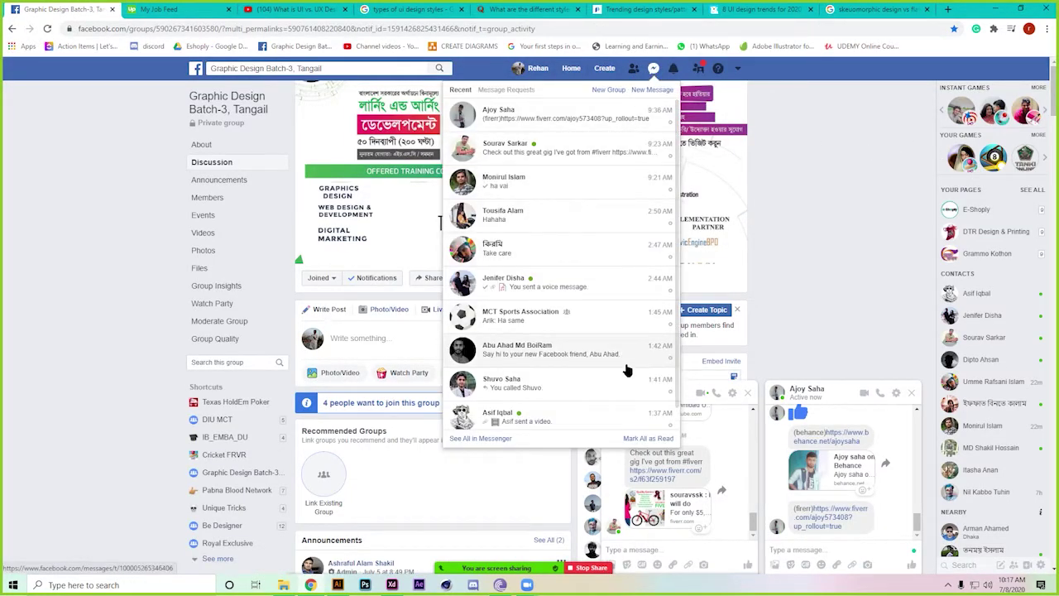
scroll(598, 358, down, 1)
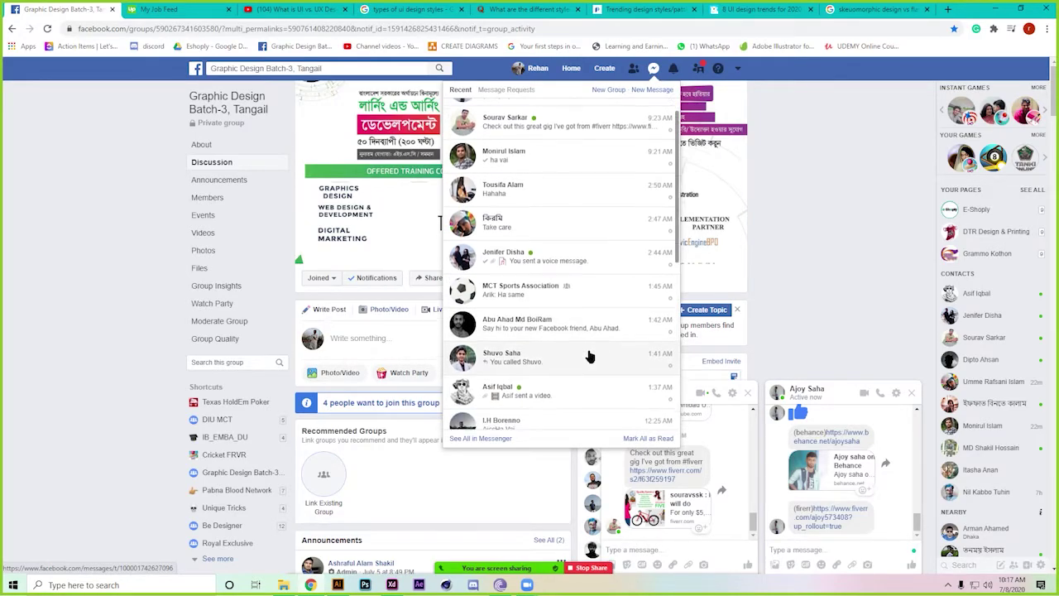
scroll(593, 356, down, 5)
scroll(589, 356, down, 2)
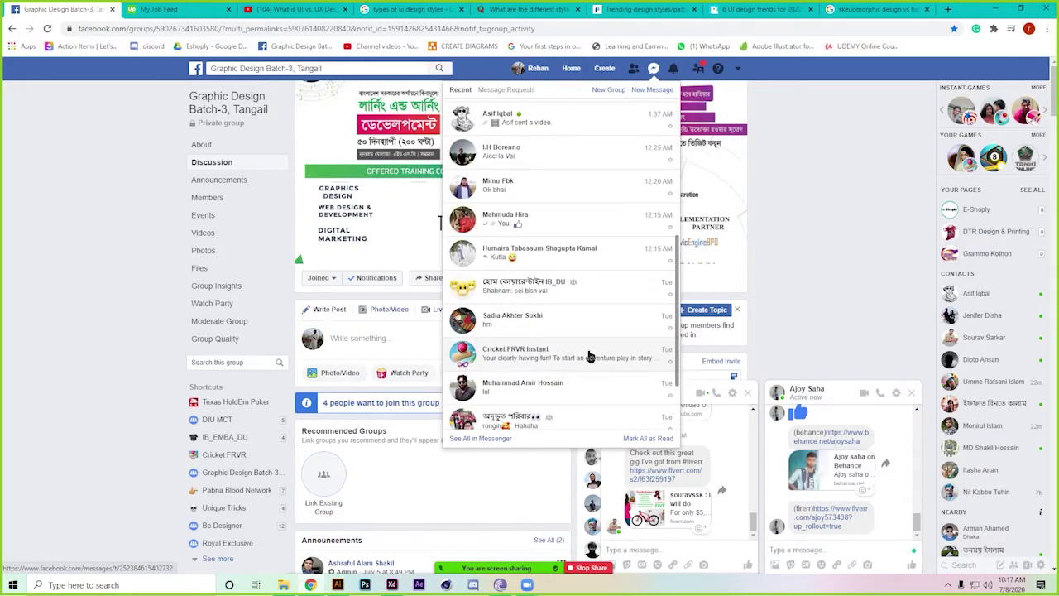
scroll(589, 356, down, 2)
scroll(589, 356, down, 1)
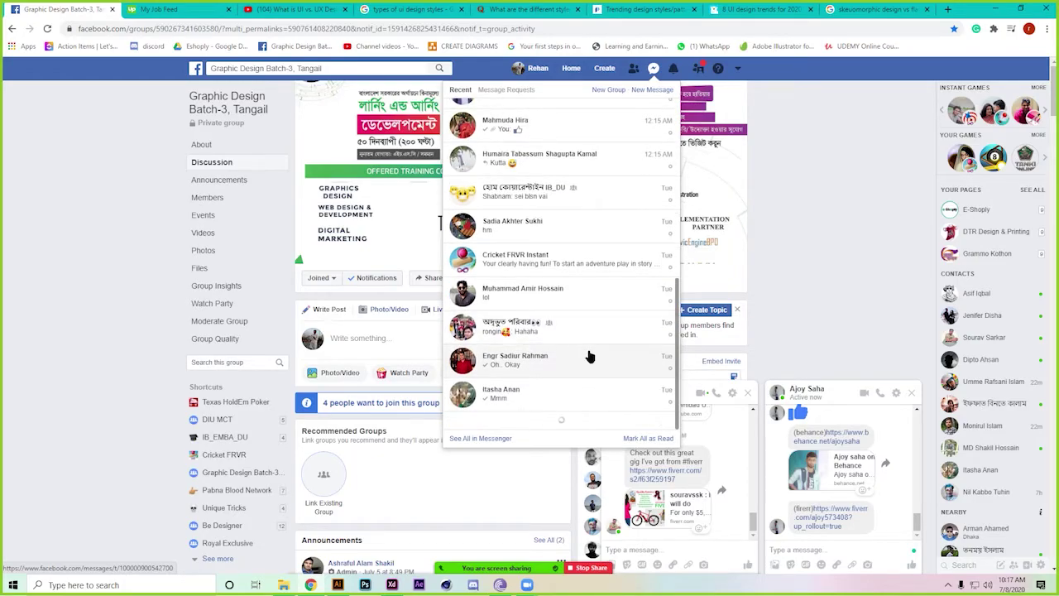
scroll(589, 356, down, 3)
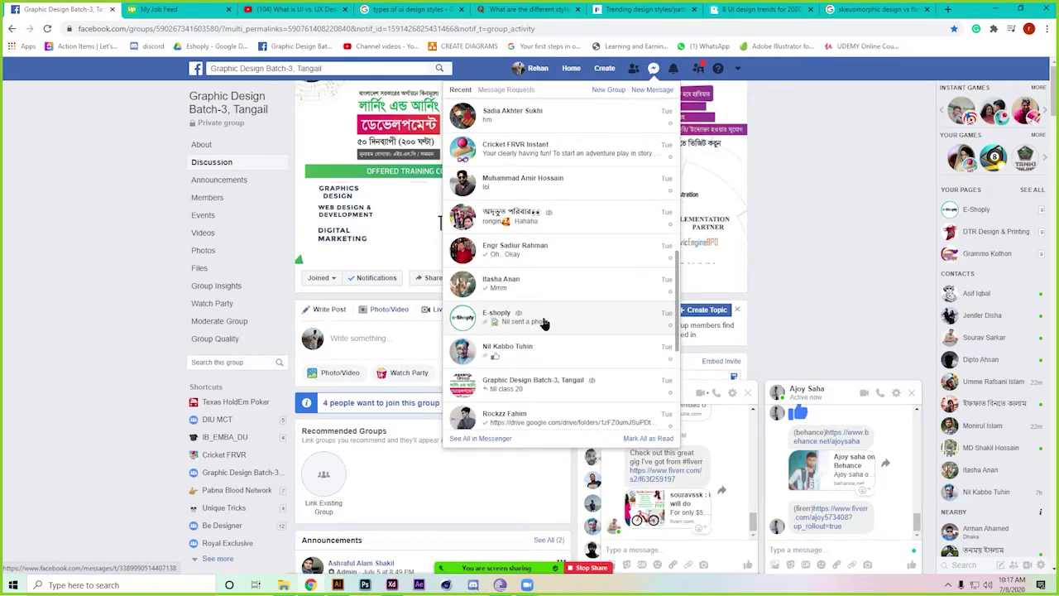
click(498, 308)
Step: Dismiss the empty group post and view the online shop page mockup shared in the E-shoply chat at full size
click(501, 337)
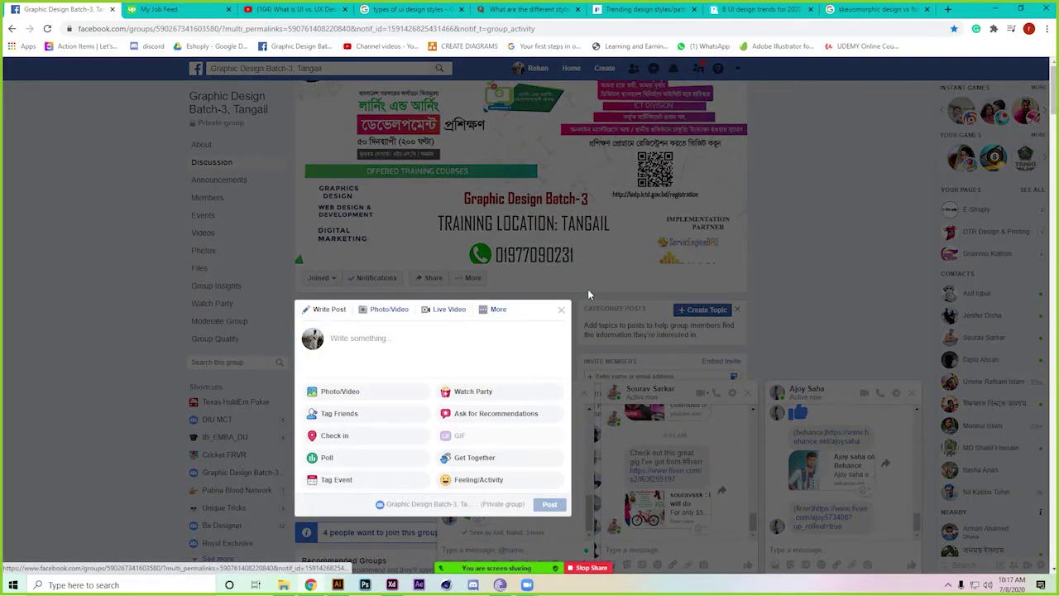
click(561, 310)
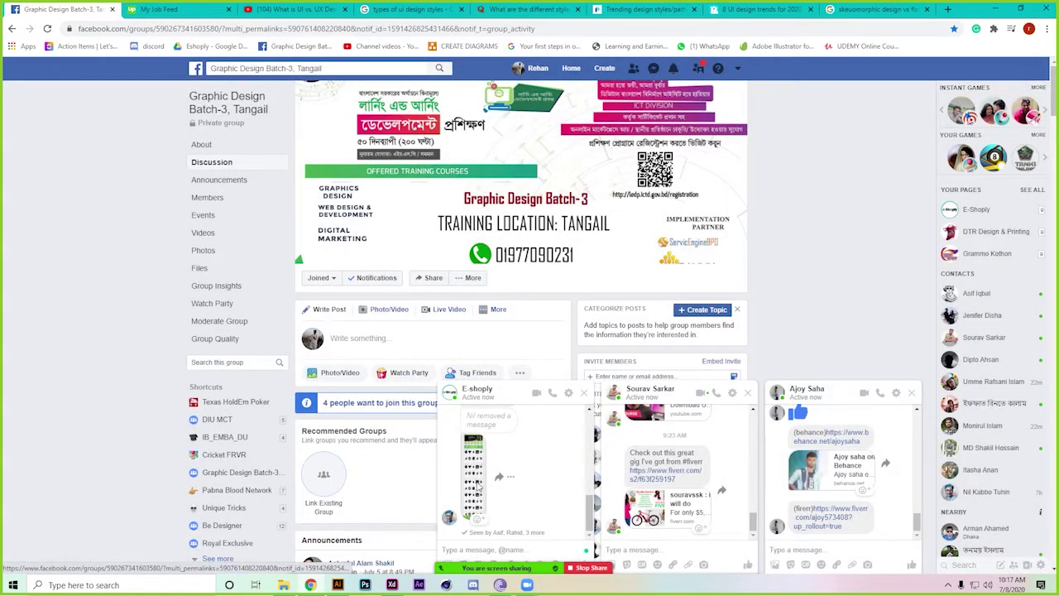
click(475, 480)
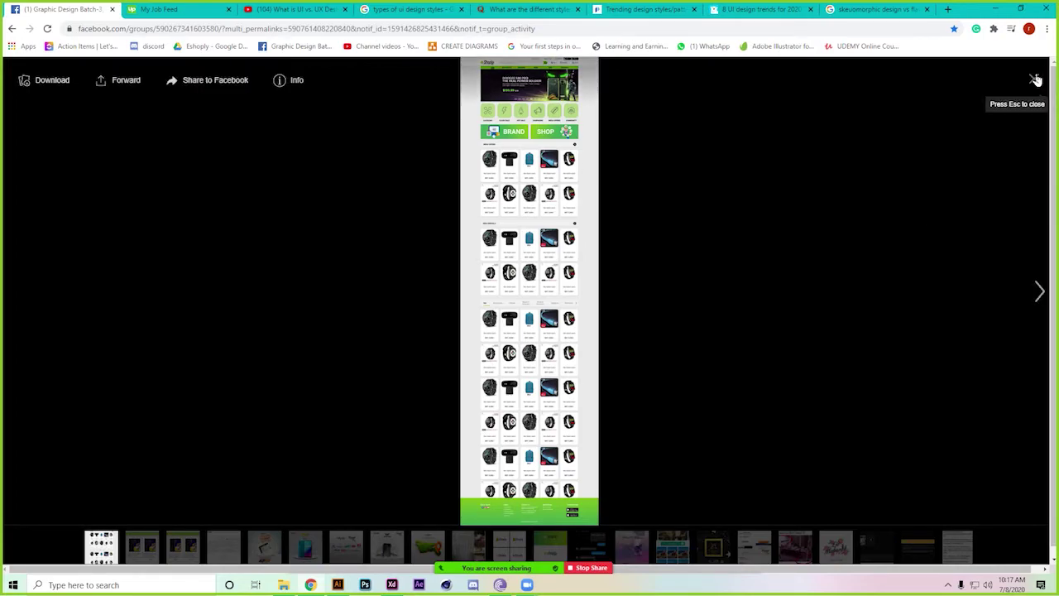
click(1035, 79)
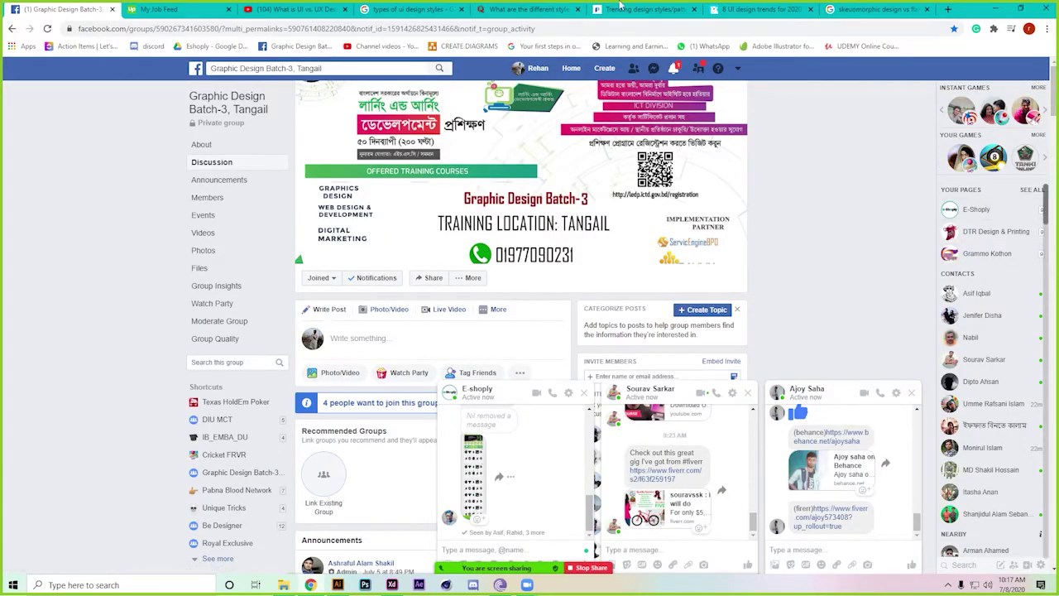
Step: Return to the start of the Prototypr article "Trending design styles/patterns in UI" and highlight its title
click(529, 9)
click(626, 9)
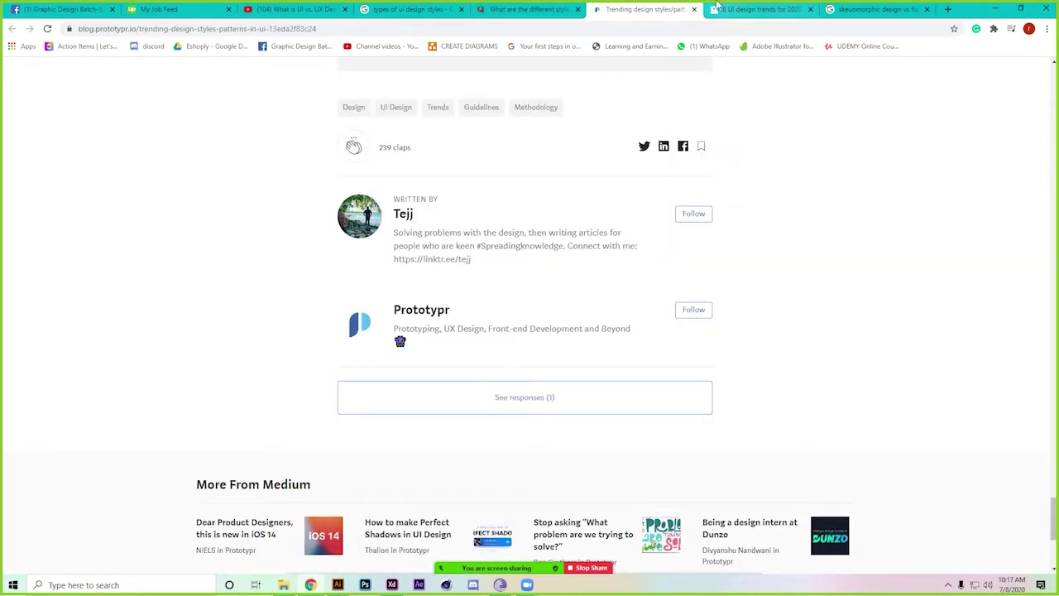
click(762, 9)
click(875, 9)
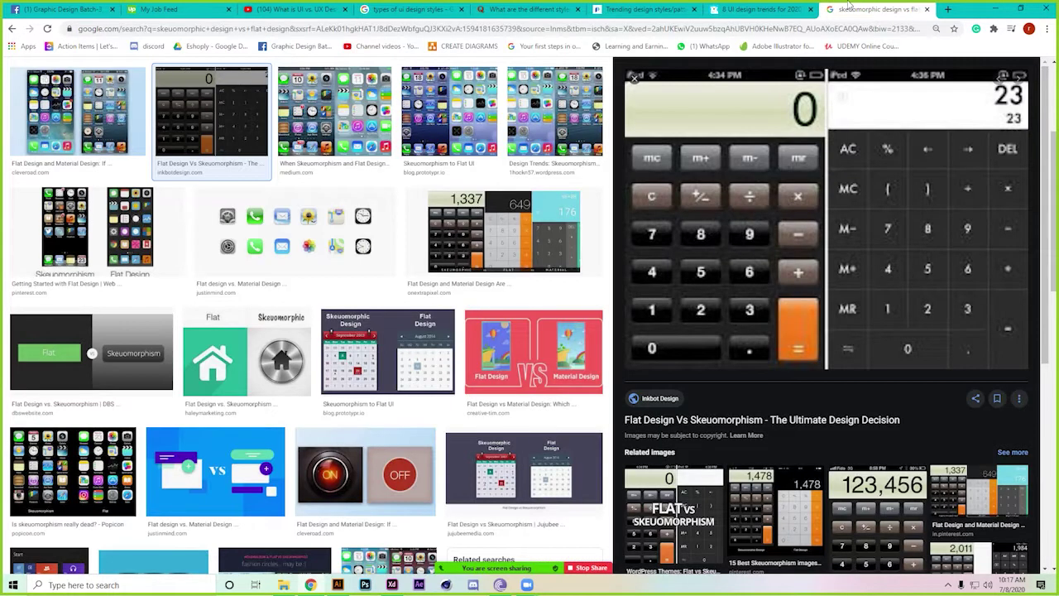
click(640, 7)
scroll(235, 439, up, 4)
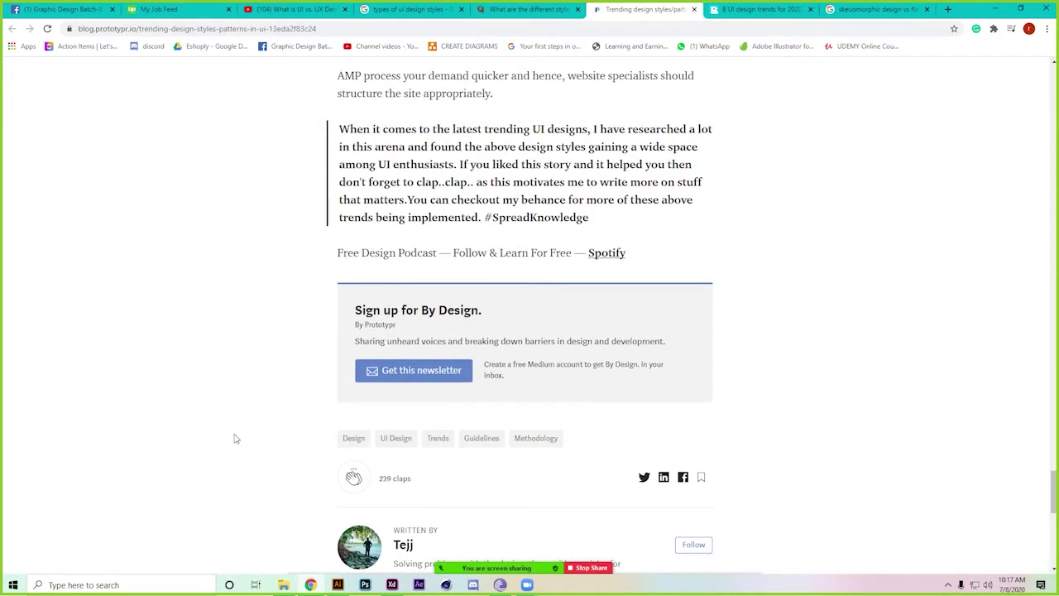
scroll(235, 438, up, 10)
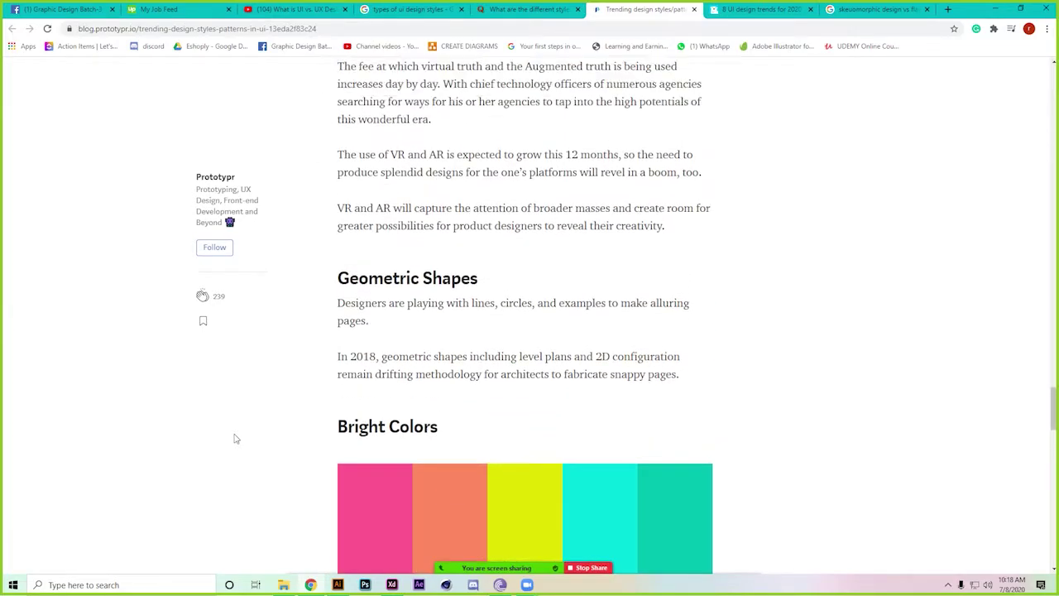
scroll(235, 439, up, 10)
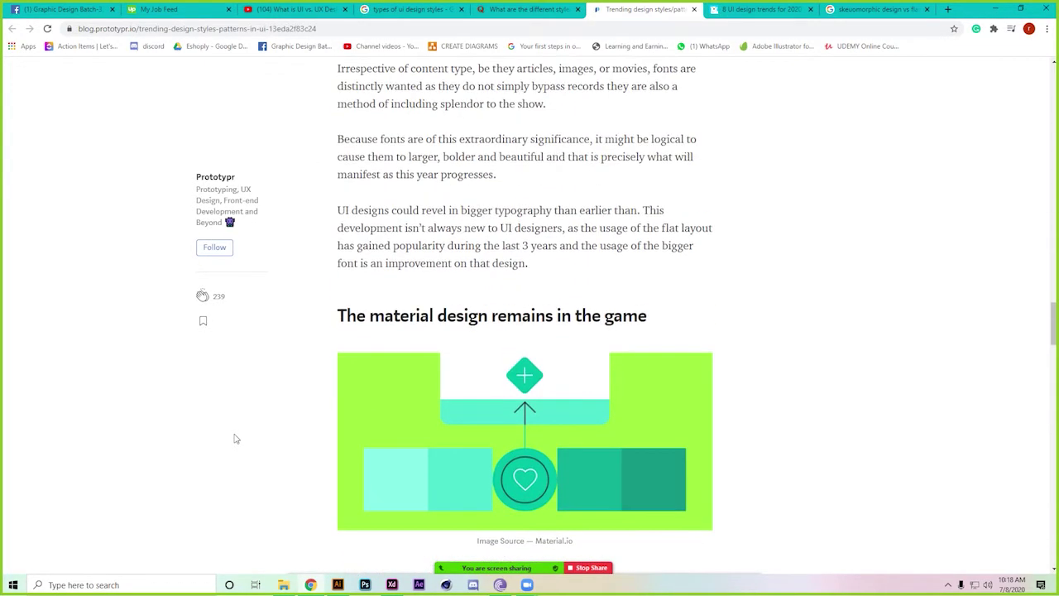
scroll(235, 439, up, 10)
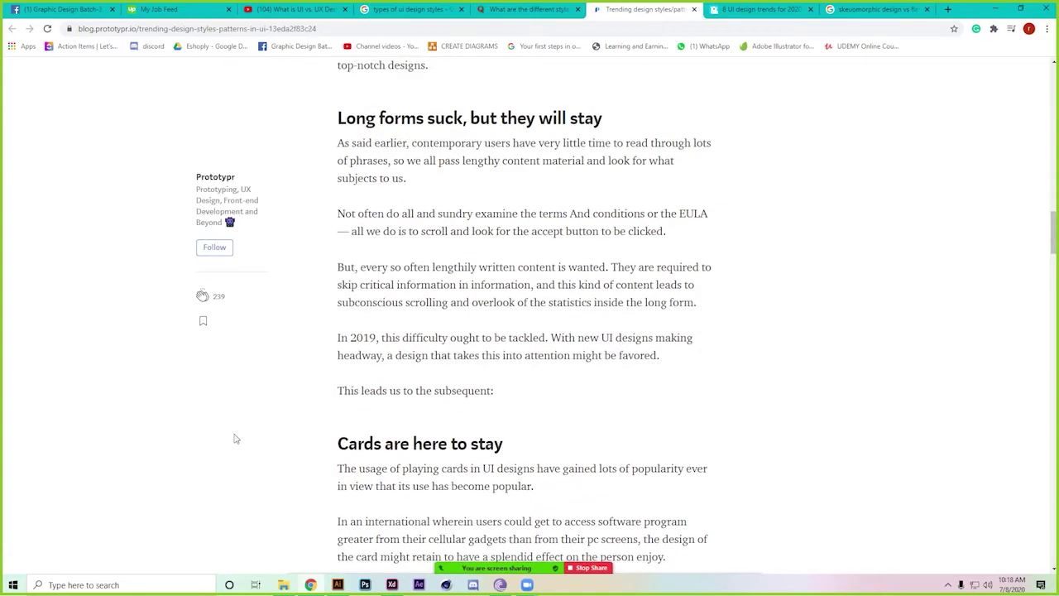
scroll(235, 438, up, 10)
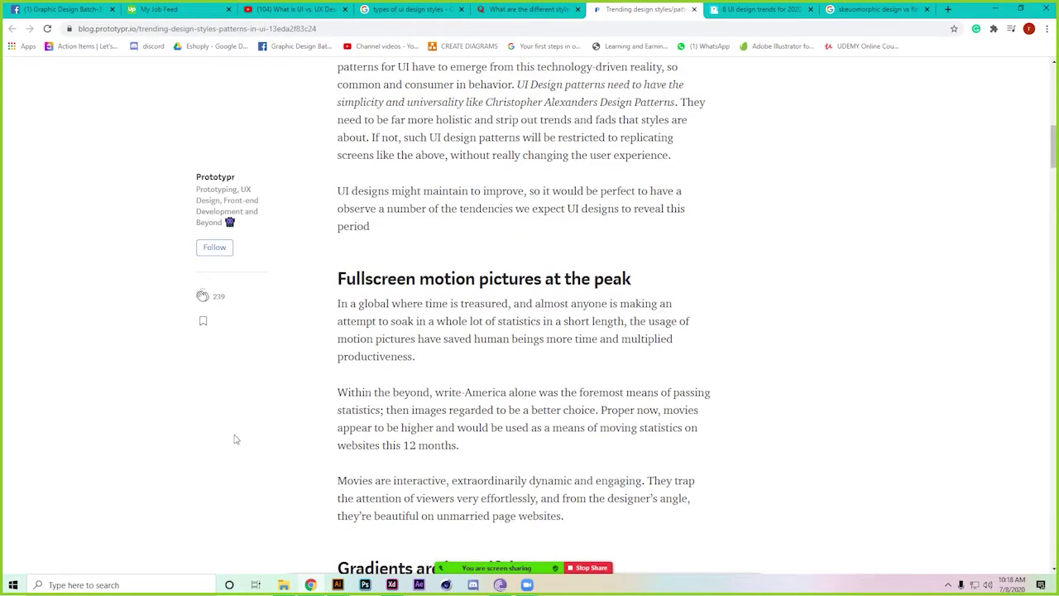
scroll(235, 439, up, 8)
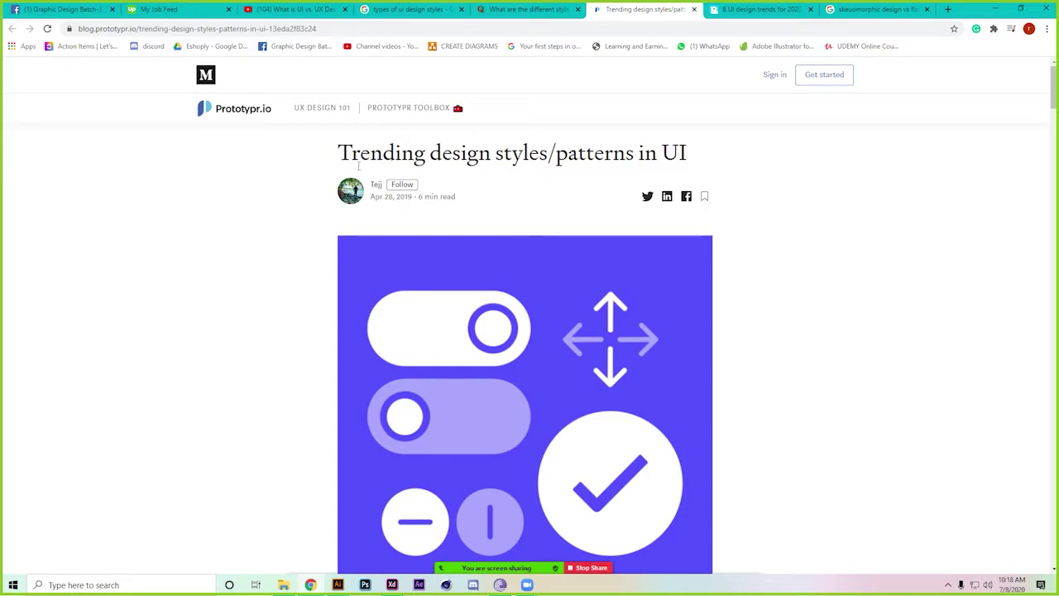
drag(369, 155, 680, 156)
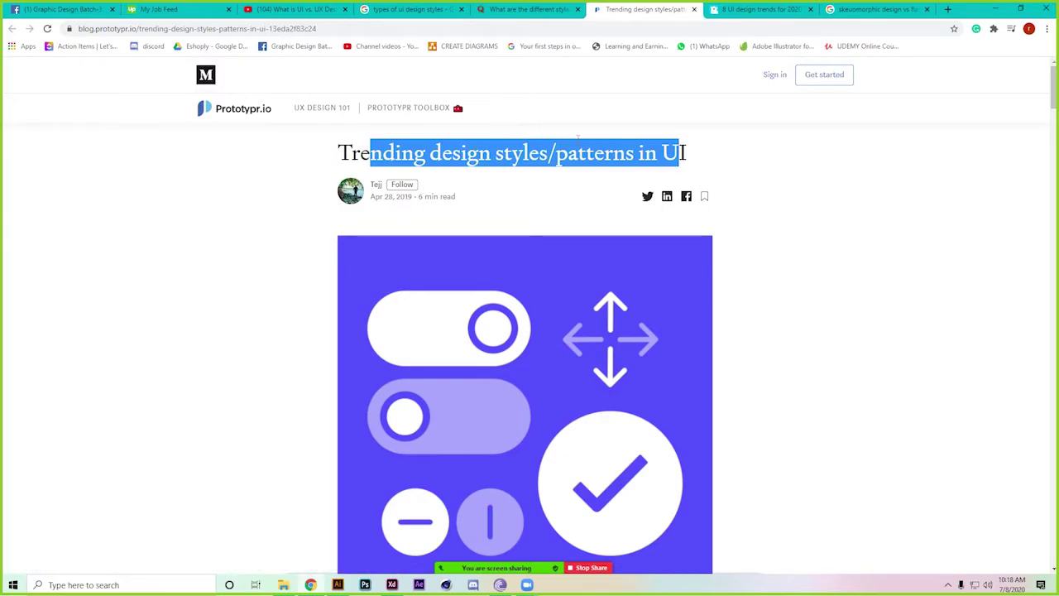
Step: Switch to the UX Collective article "8 UI design trends for 2020", return to its beginning and highlight its title
click(721, 9)
scroll(341, 331, up, 4)
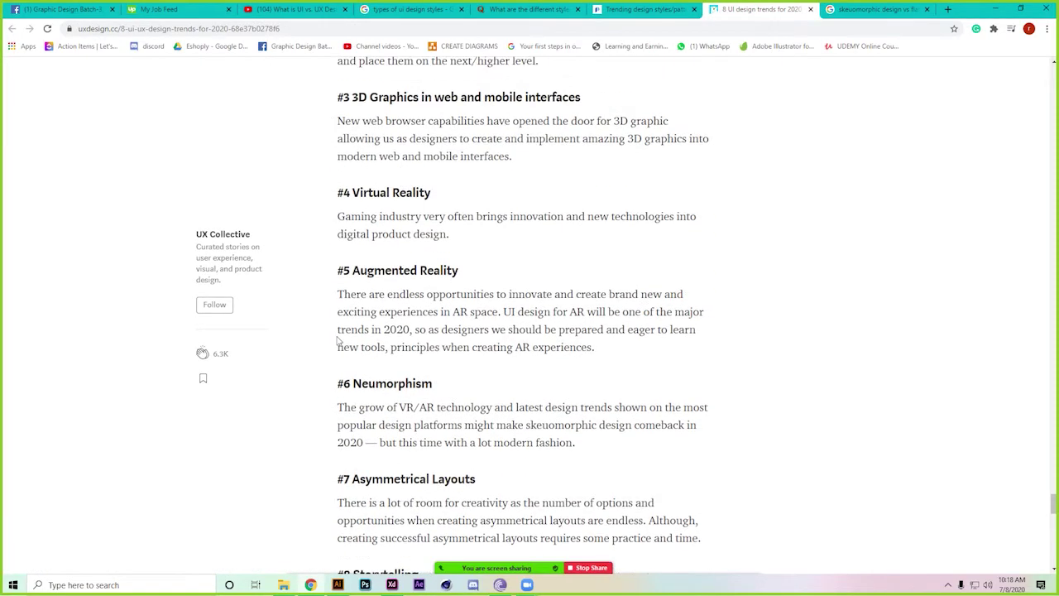
scroll(338, 340, up, 12)
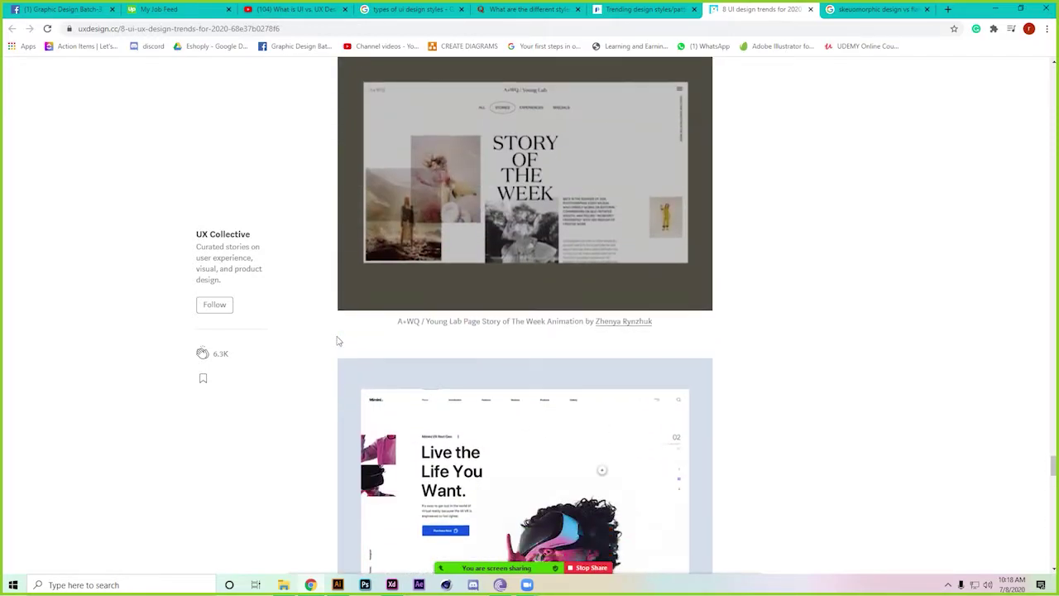
scroll(338, 340, up, 10)
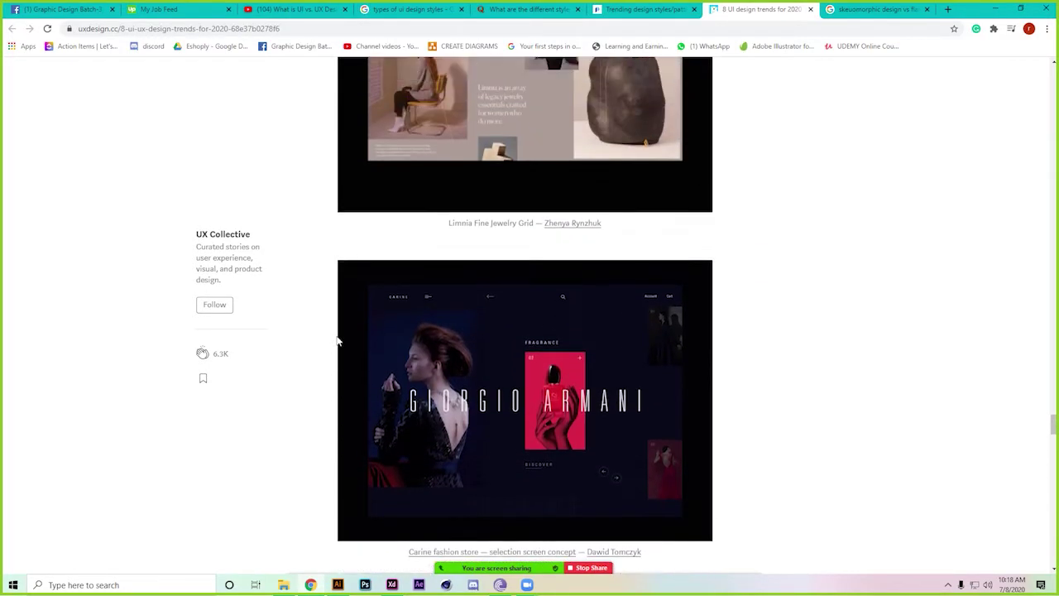
scroll(337, 340, up, 12)
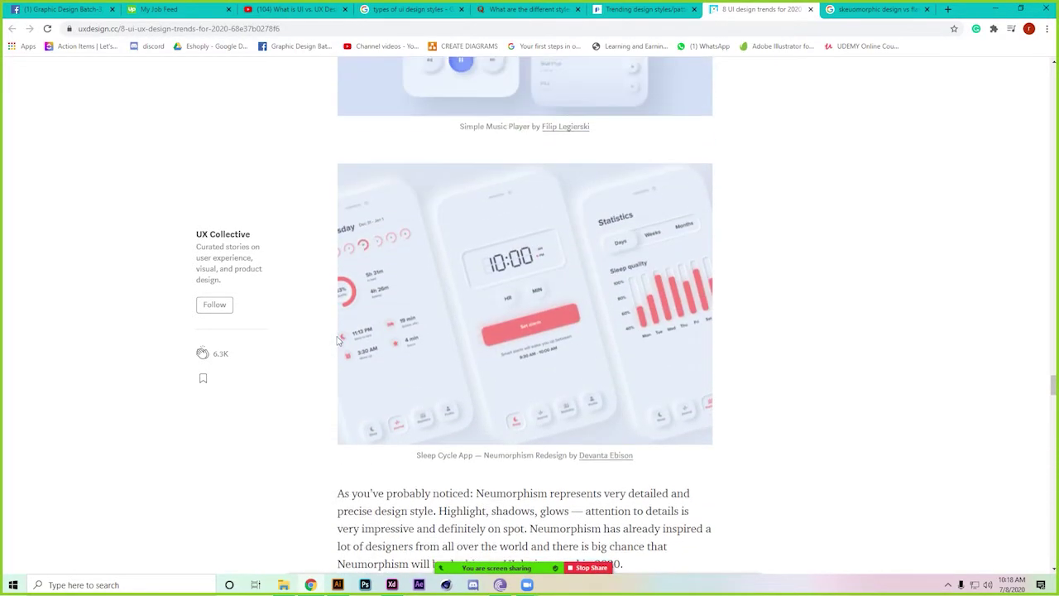
scroll(337, 340, up, 10)
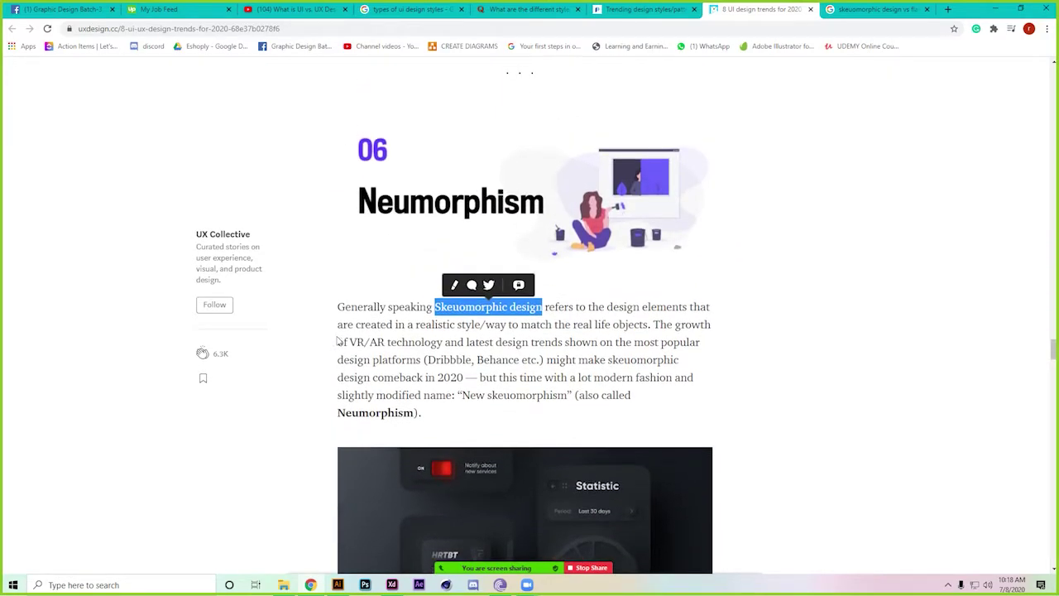
scroll(338, 340, up, 2)
scroll(863, 230, up, 8)
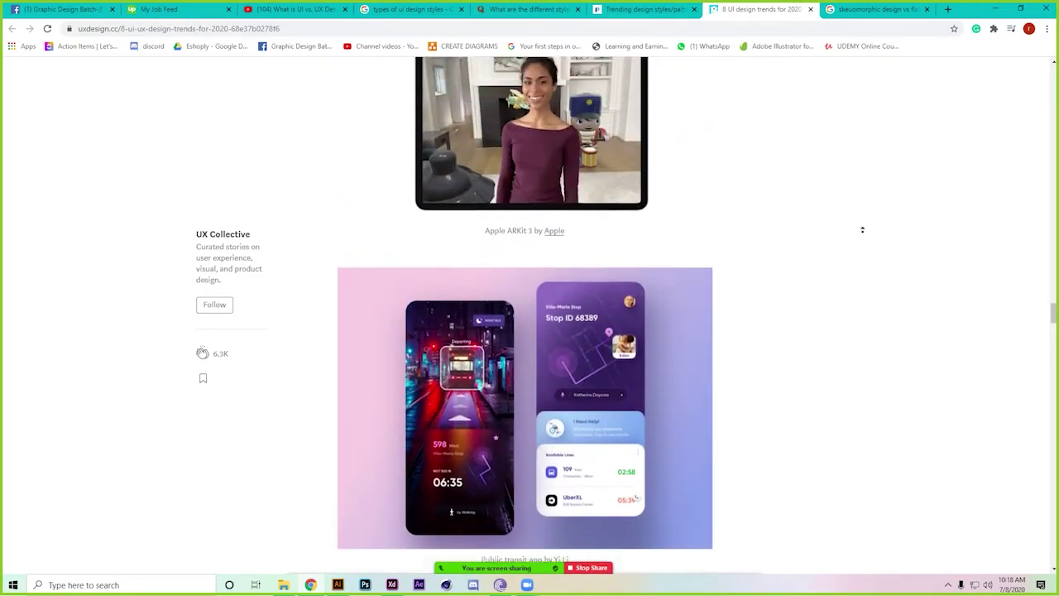
scroll(862, 229, up, 12)
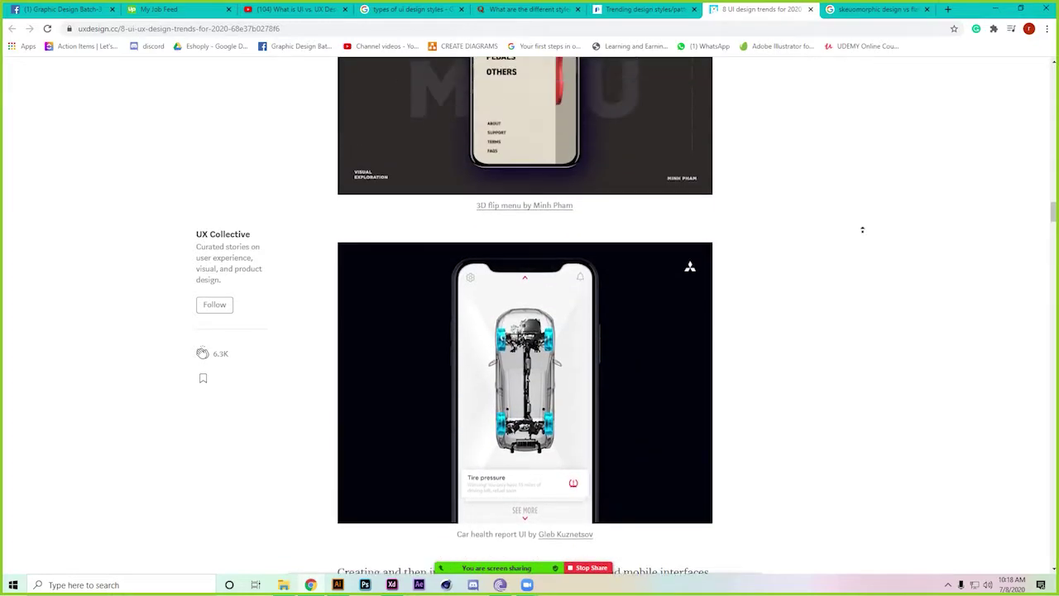
scroll(863, 229, up, 15)
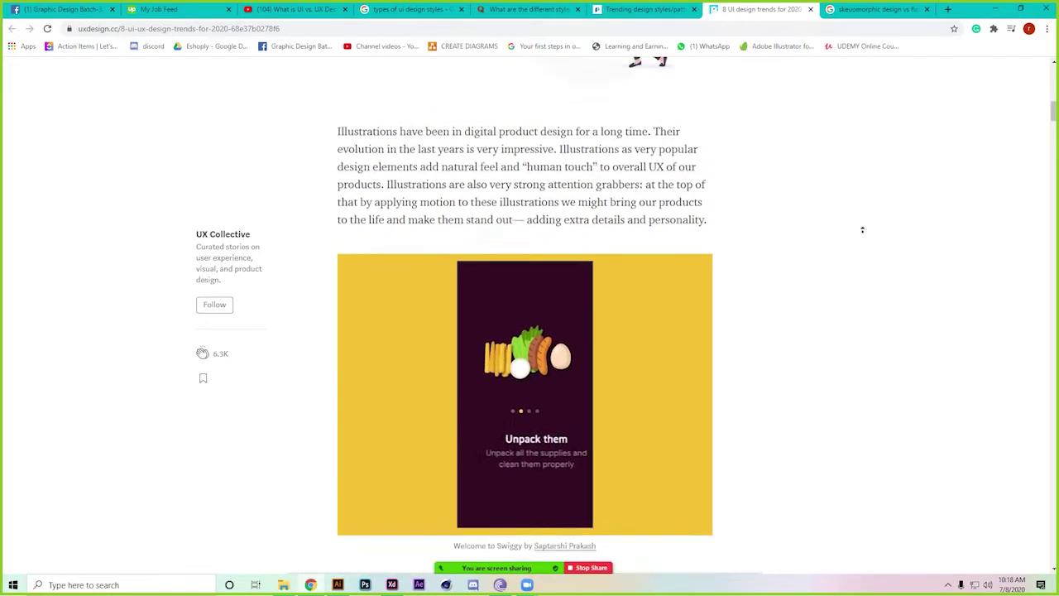
scroll(862, 229, up, 4)
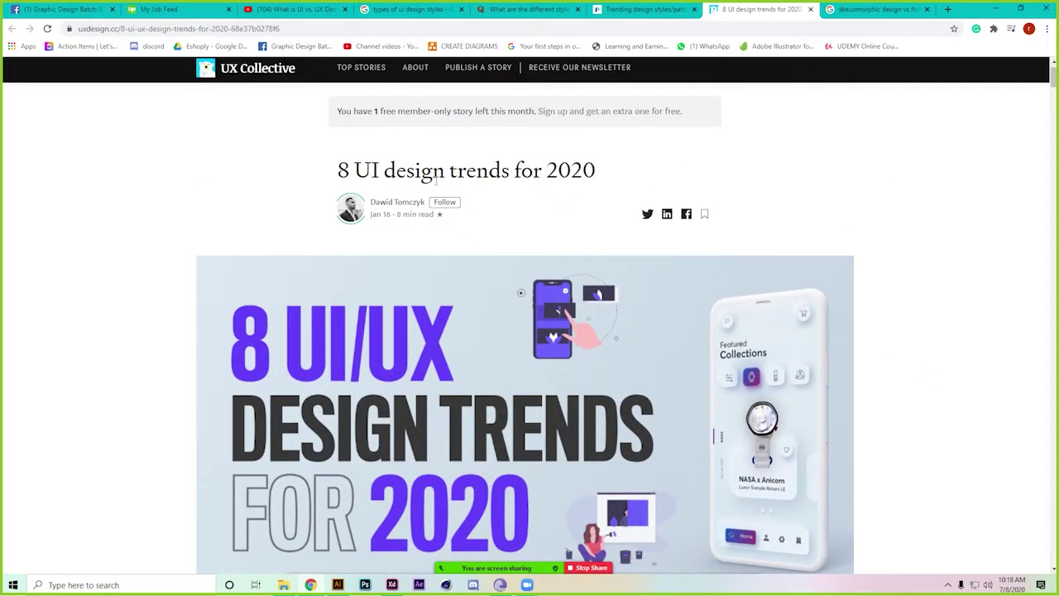
drag(326, 168, 702, 183)
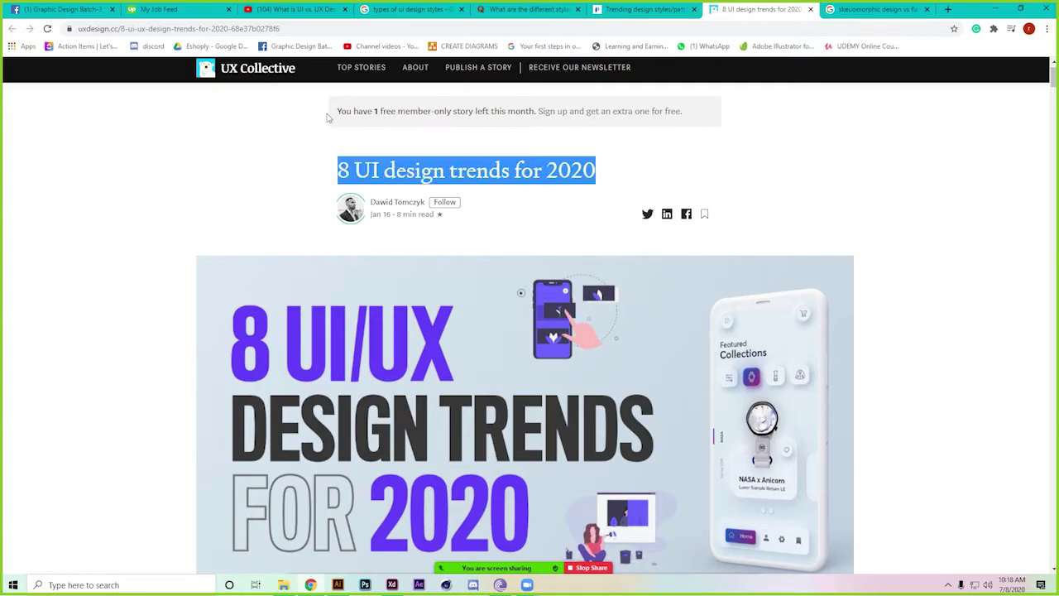
Step: Copy the article's web address and open the Zoom meeting's group chat
click(229, 26)
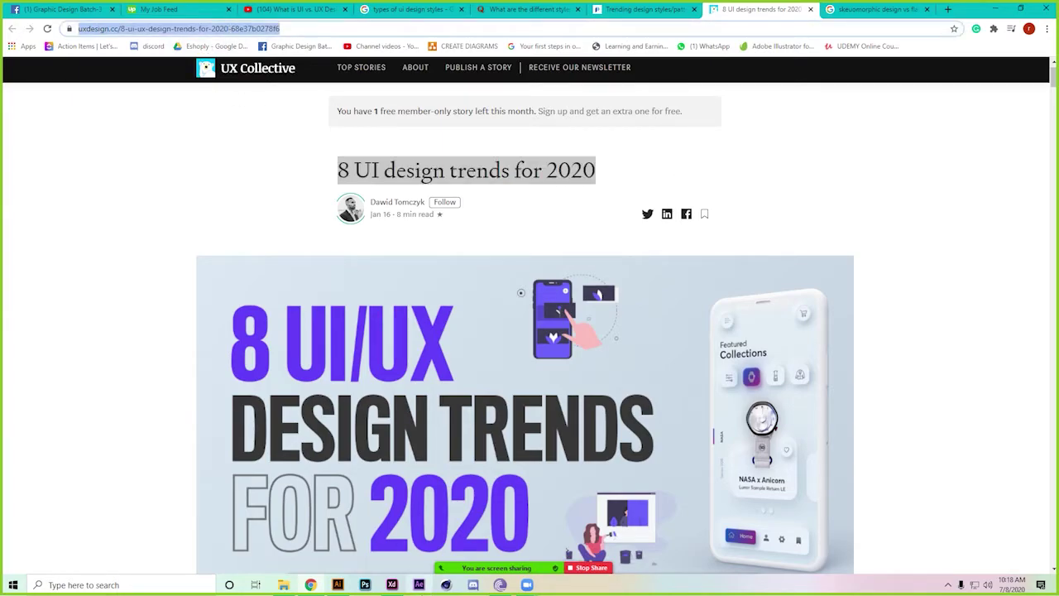
mouse_move(497, 568)
click(744, 560)
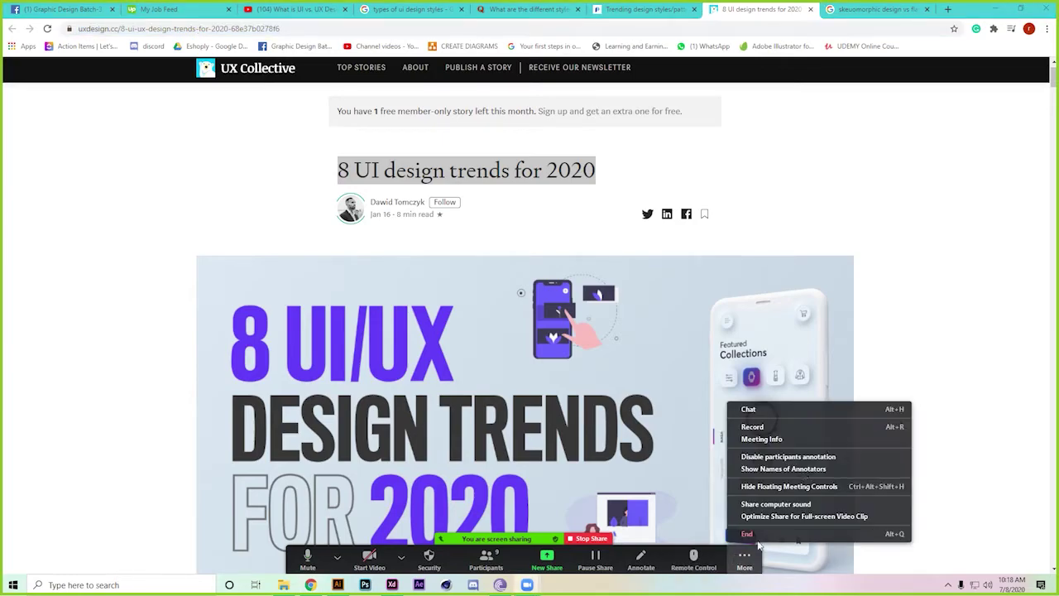
click(744, 560)
mouse_move(683, 567)
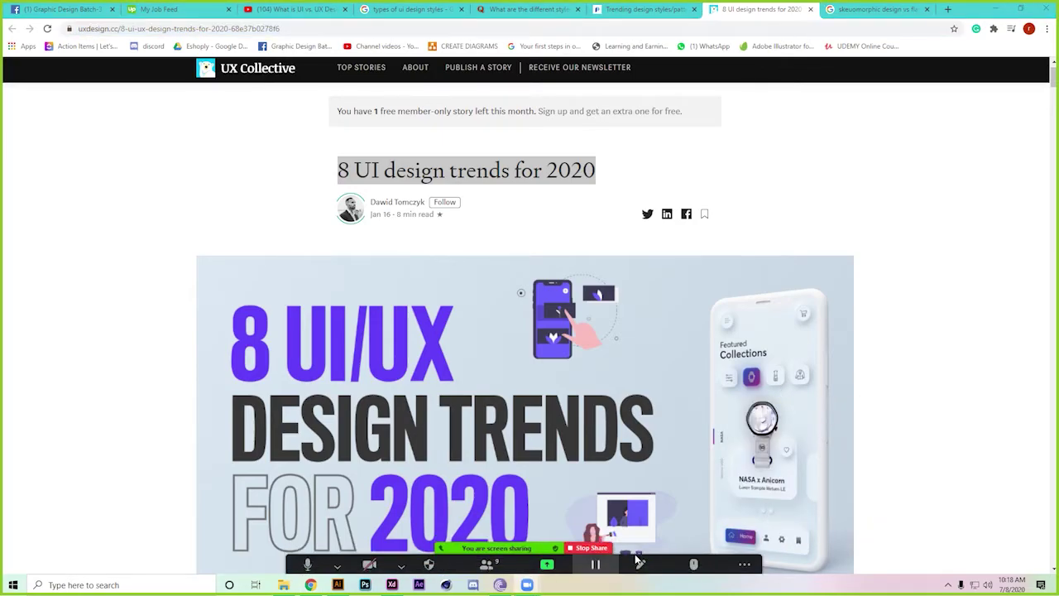
click(744, 560)
click(769, 408)
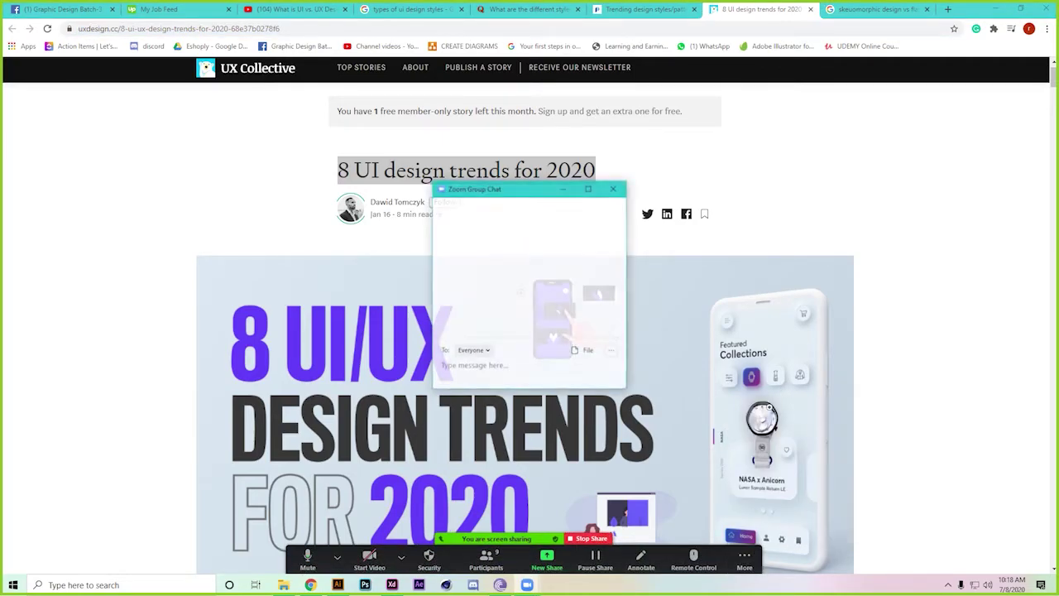
Step: Switch to the Facebook group page and close all three open chat windows
click(38, 7)
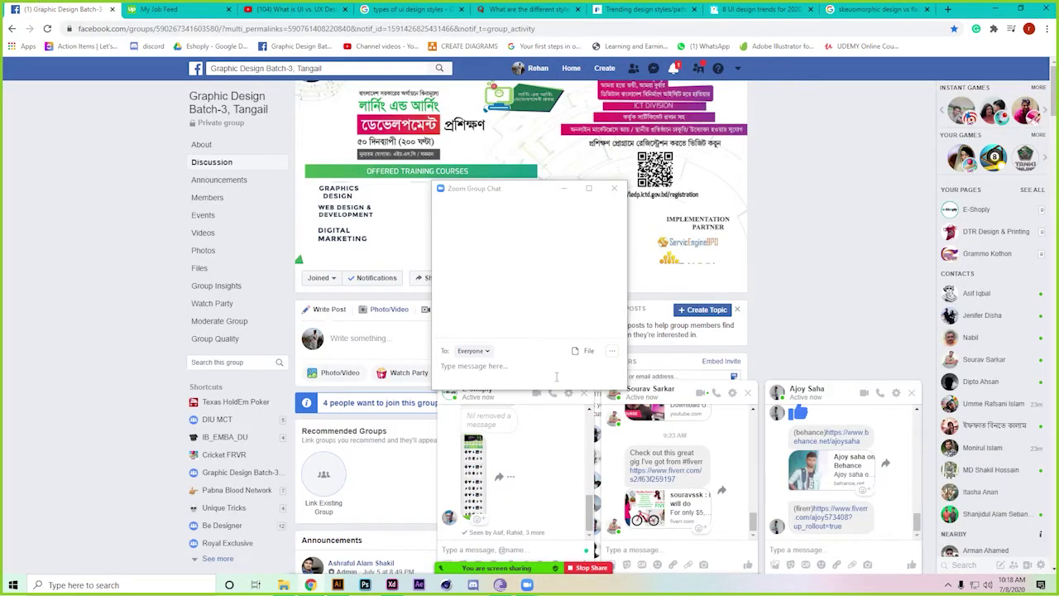
click(913, 397)
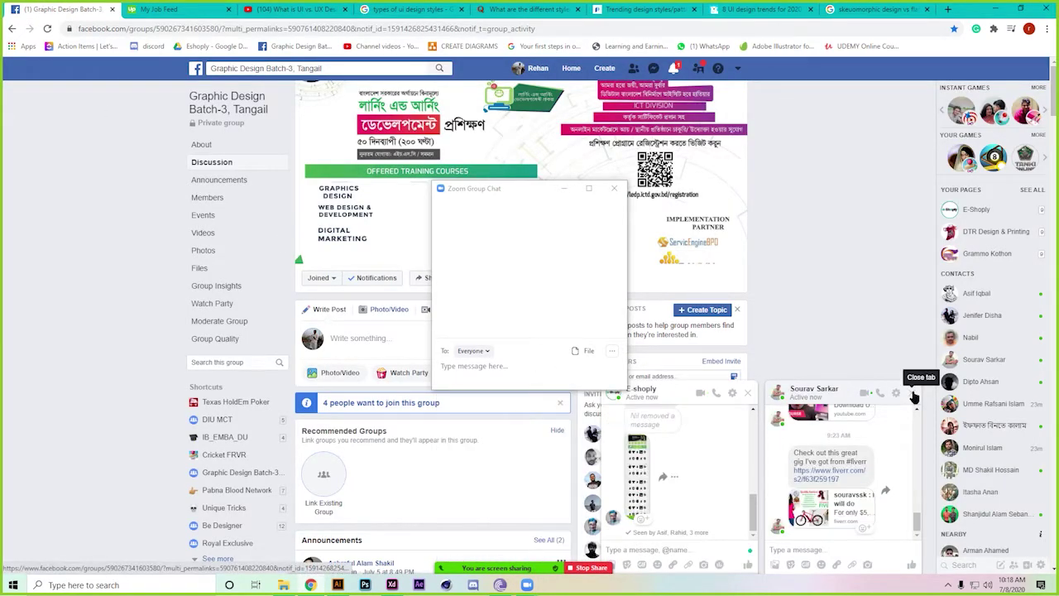
click(913, 397)
click(914, 397)
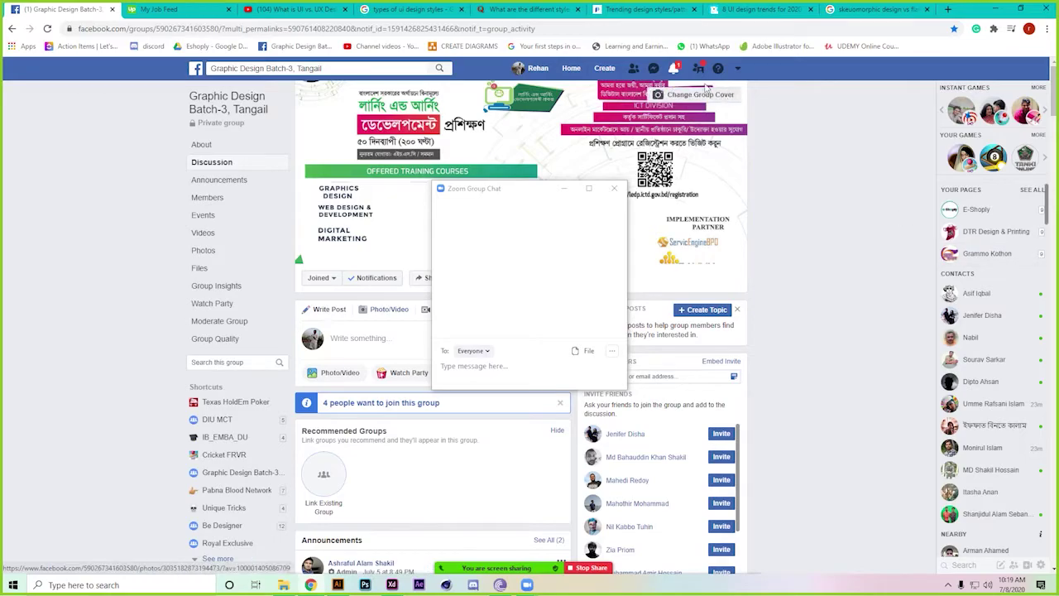
click(654, 67)
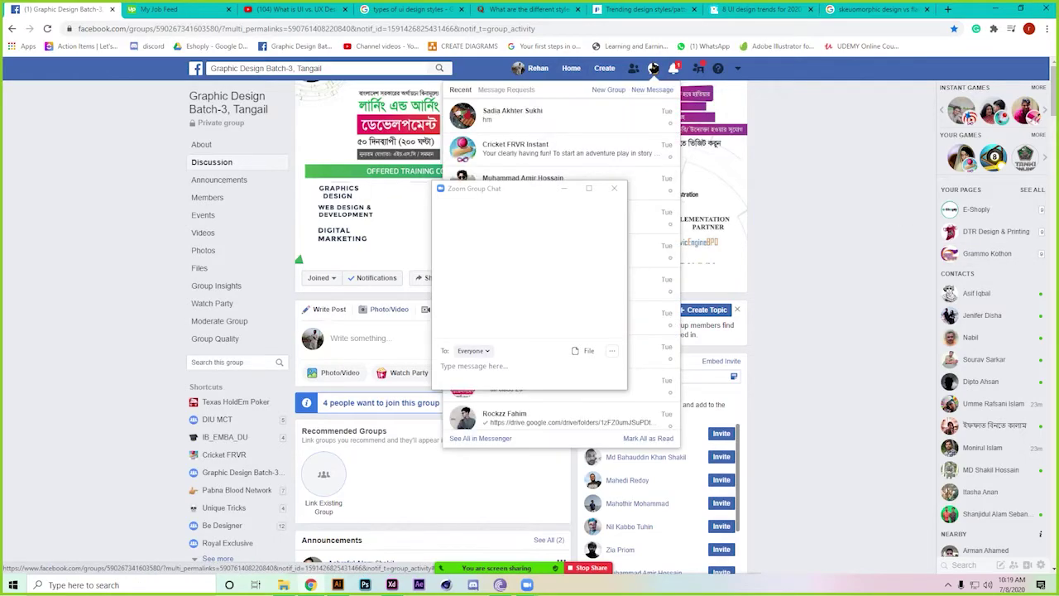
click(614, 188)
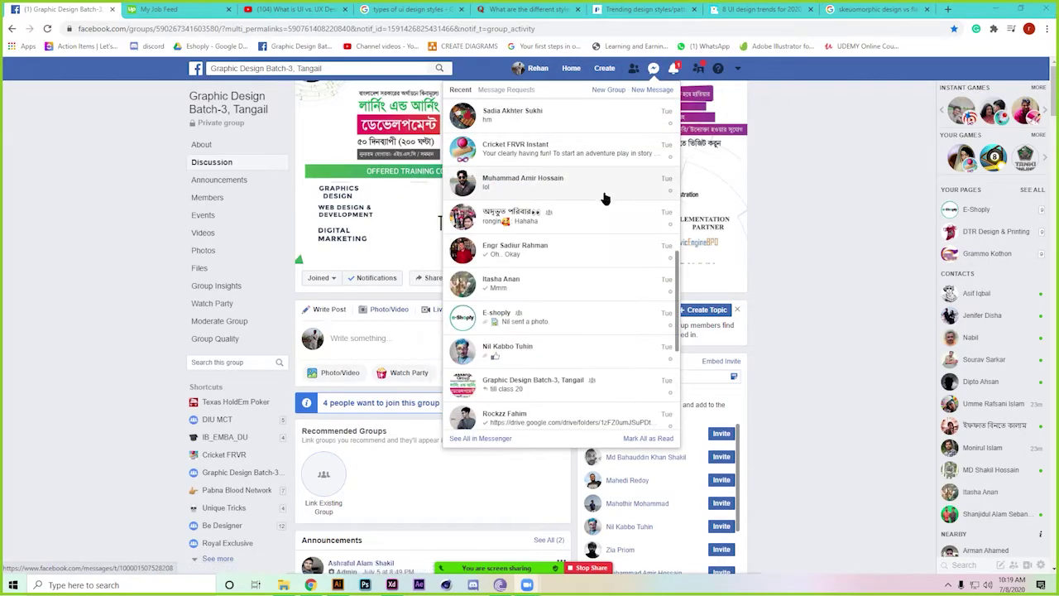
click(546, 383)
text(https://uxdesign.cc/8-ui-ux-design-trends-for-2020-68e37b0278f6)
key(Return)
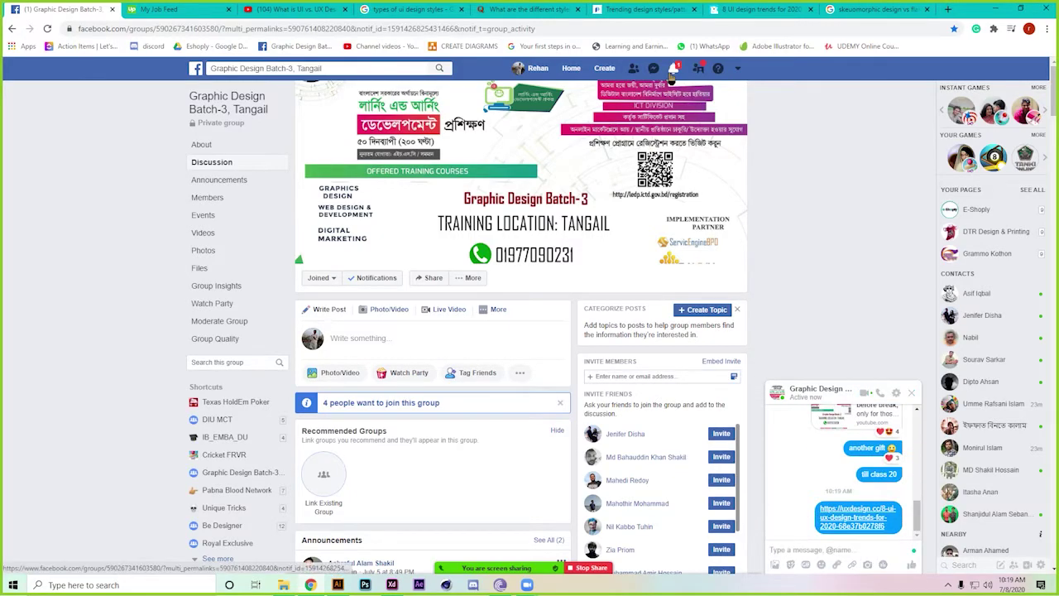
Step: Return to the UX Collective article and examine the Animated Illustrations section with its Swiggy onboarding example
click(851, 8)
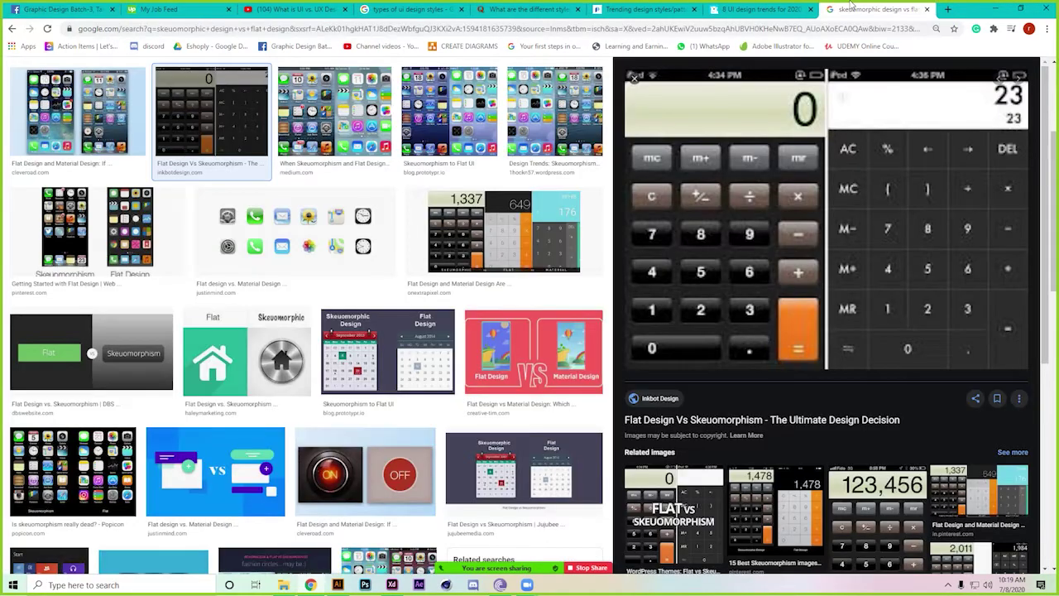
click(774, 10)
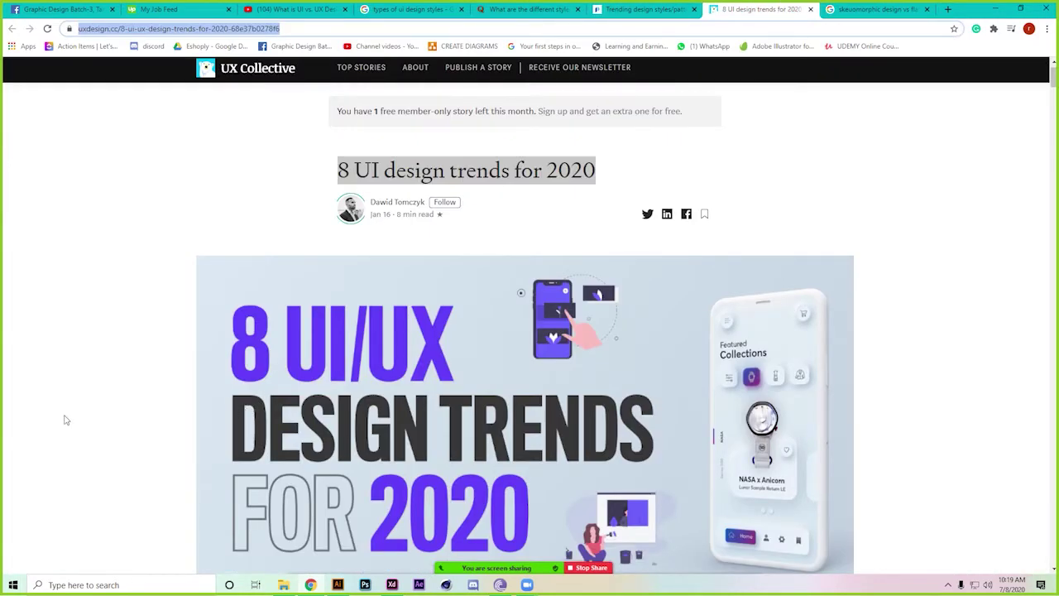
scroll(66, 420, down, 1)
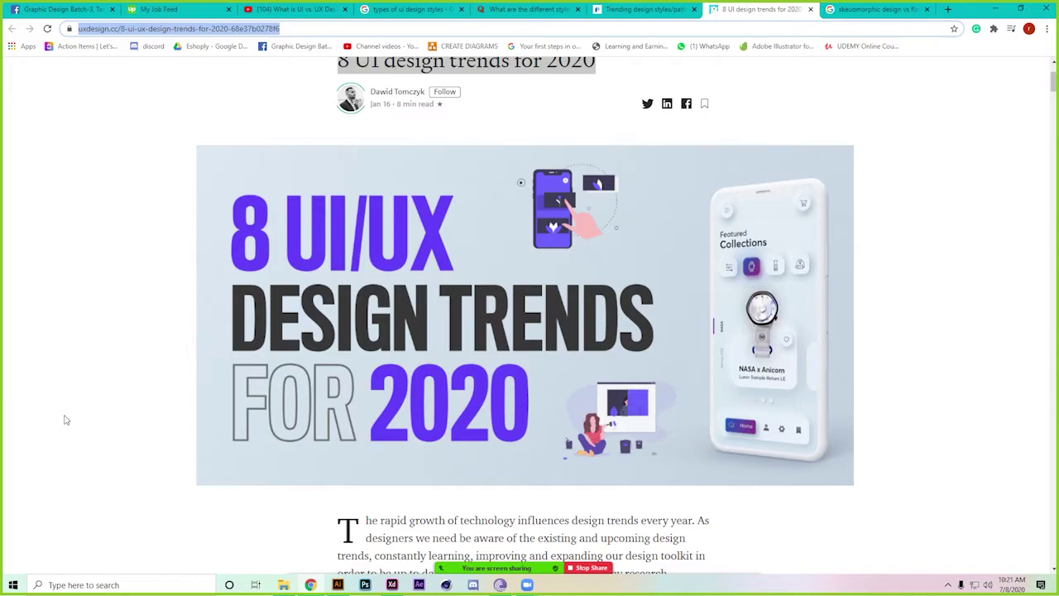
scroll(67, 419, down, 5)
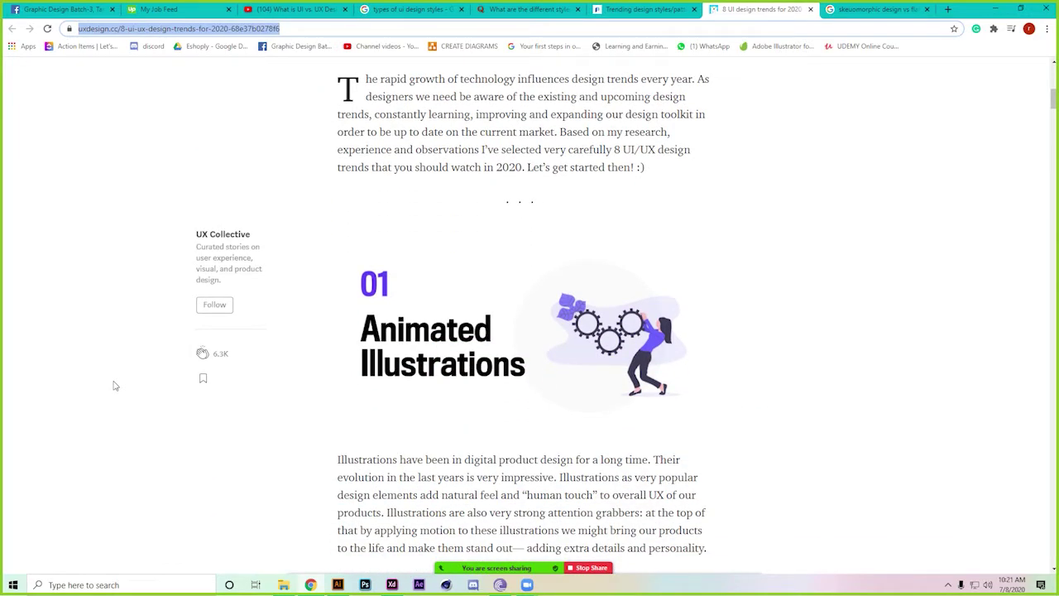
scroll(116, 384, down, 5)
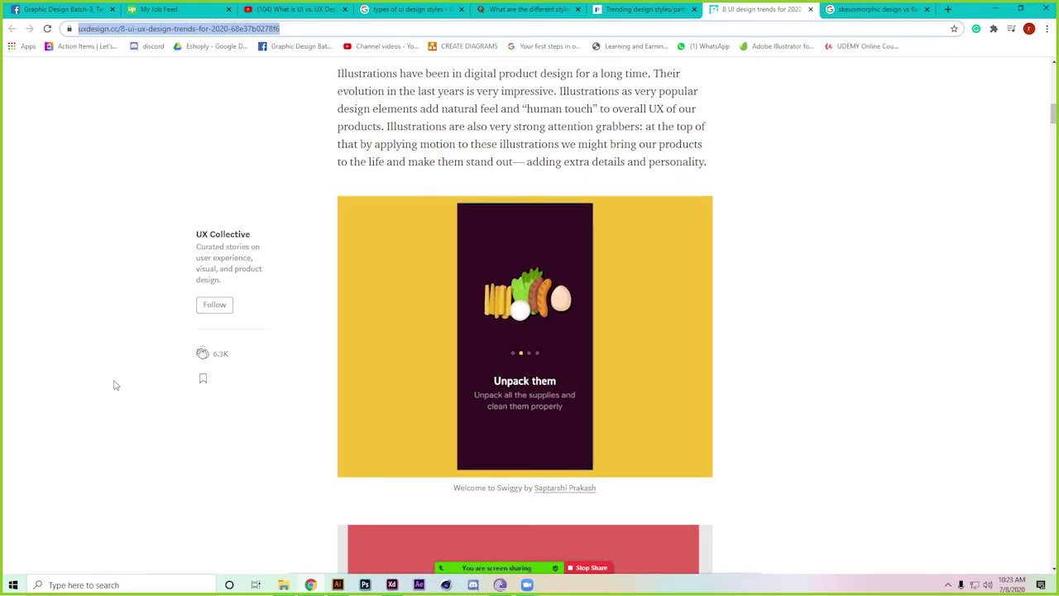
scroll(116, 385, up, 3)
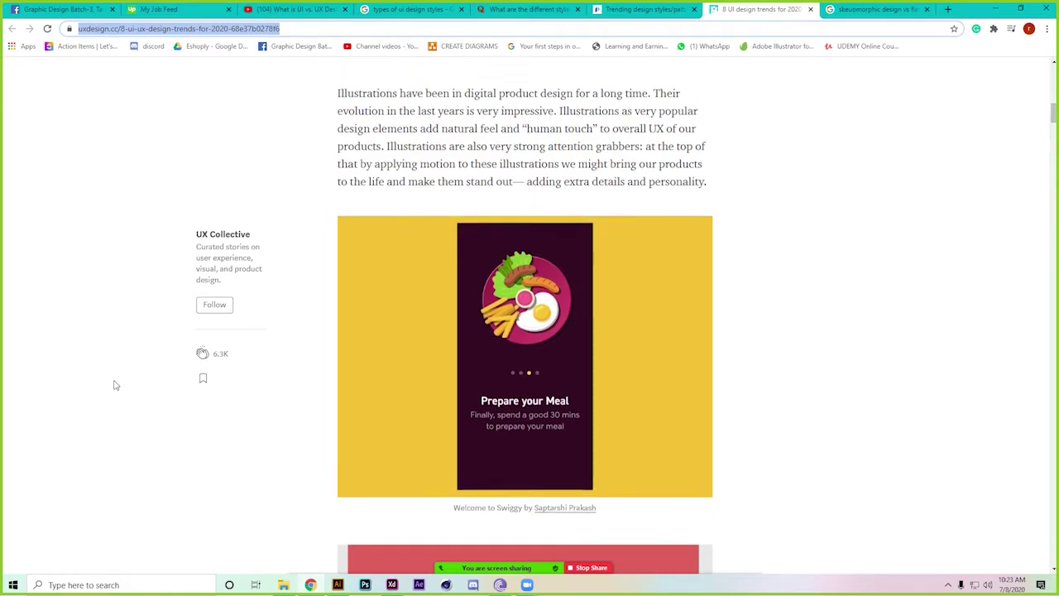
scroll(158, 401, down, 1)
scroll(157, 401, down, 2)
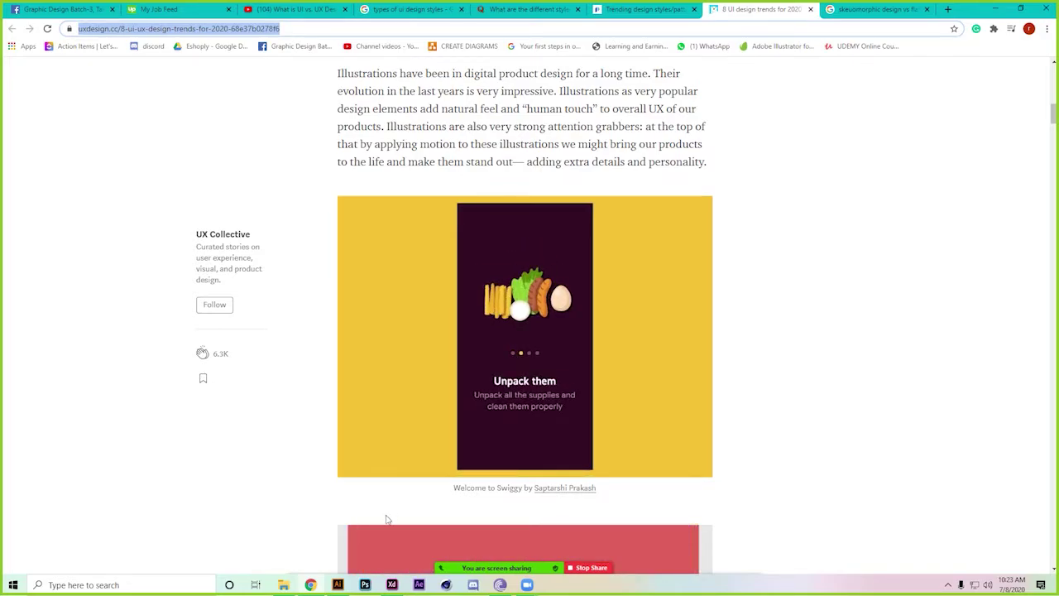
Step: Switch to Illustrator and draw a flat, wide black triangle with its apex upward on the blank artboard using the Pen tool
click(337, 585)
click(414, 185)
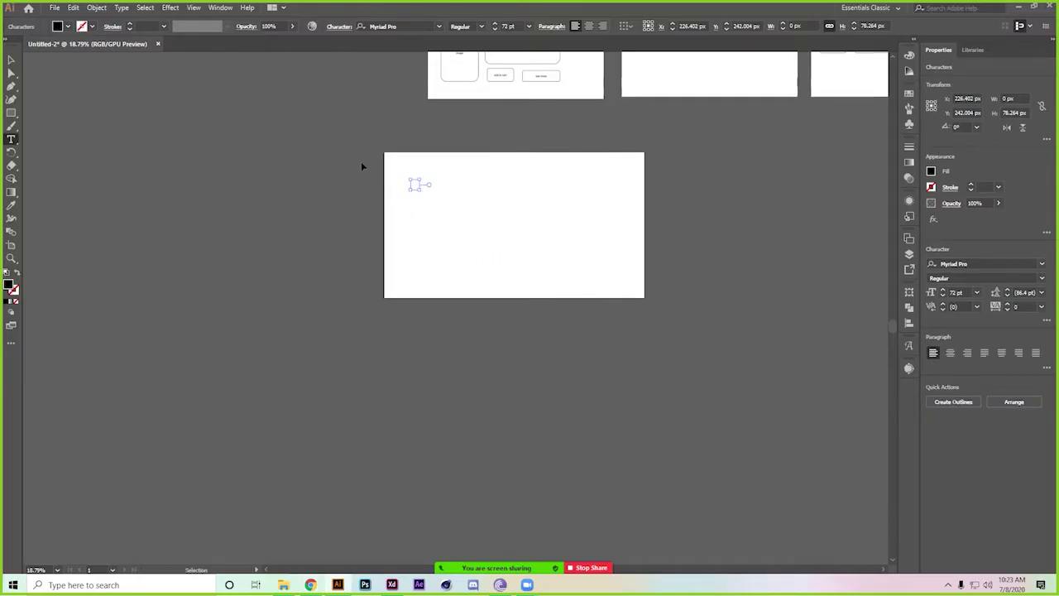
scroll(492, 334, up, 5)
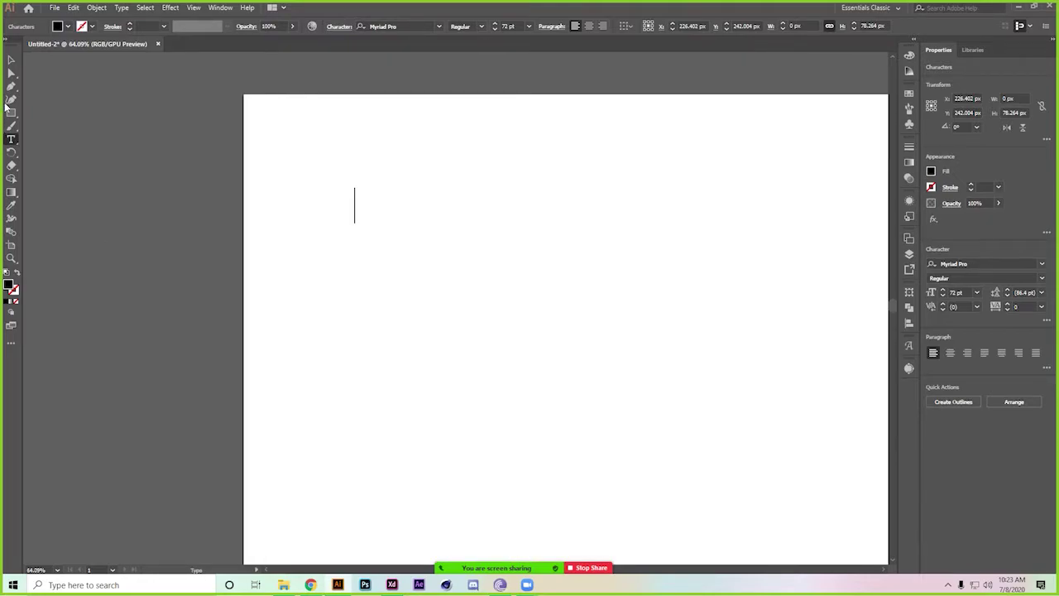
click(10, 86)
click(293, 286)
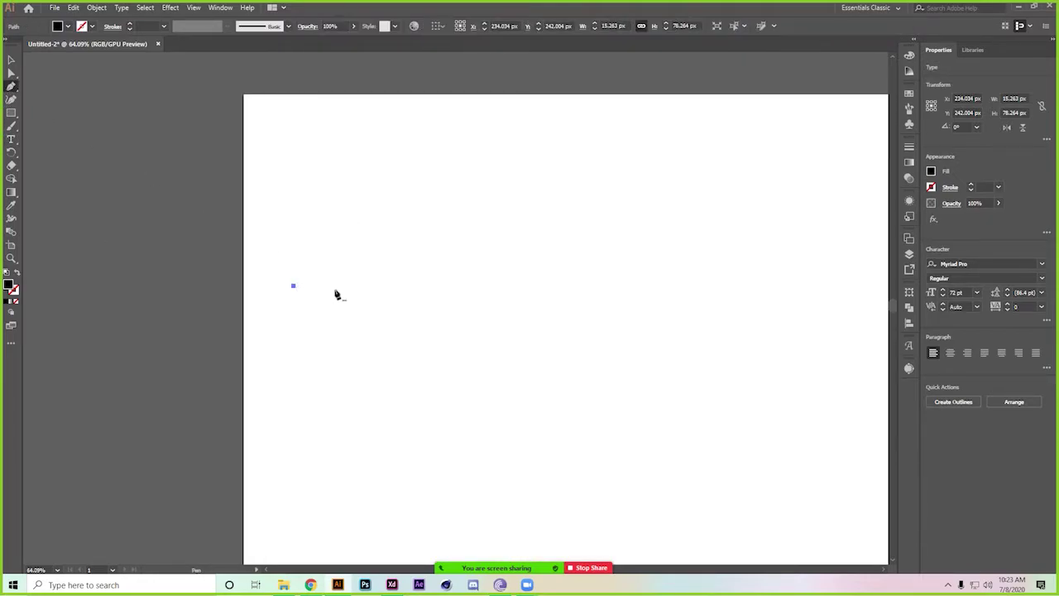
click(522, 286)
click(467, 262)
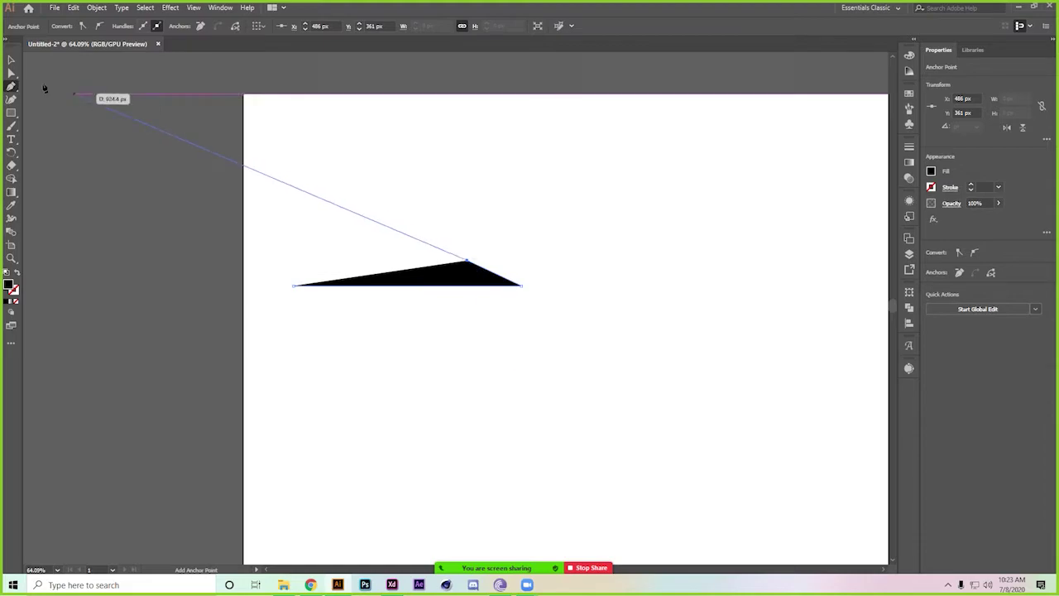
key(v)
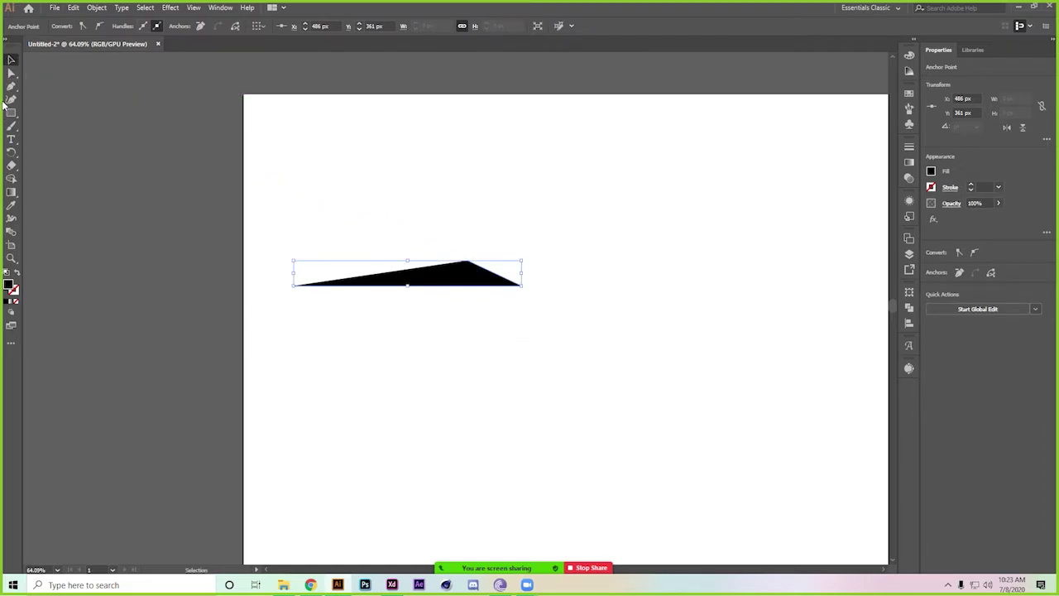
Step: Draw a second black triangle about 520 px wide just below the first, with its apex downward, and deselect it
click(11, 87)
click(530, 312)
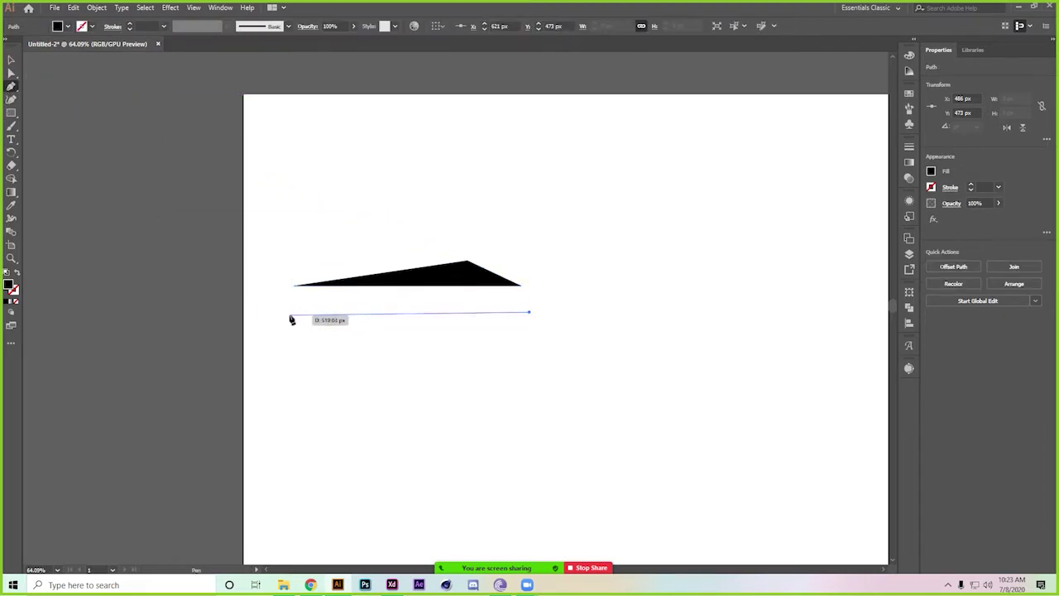
click(288, 312)
click(363, 342)
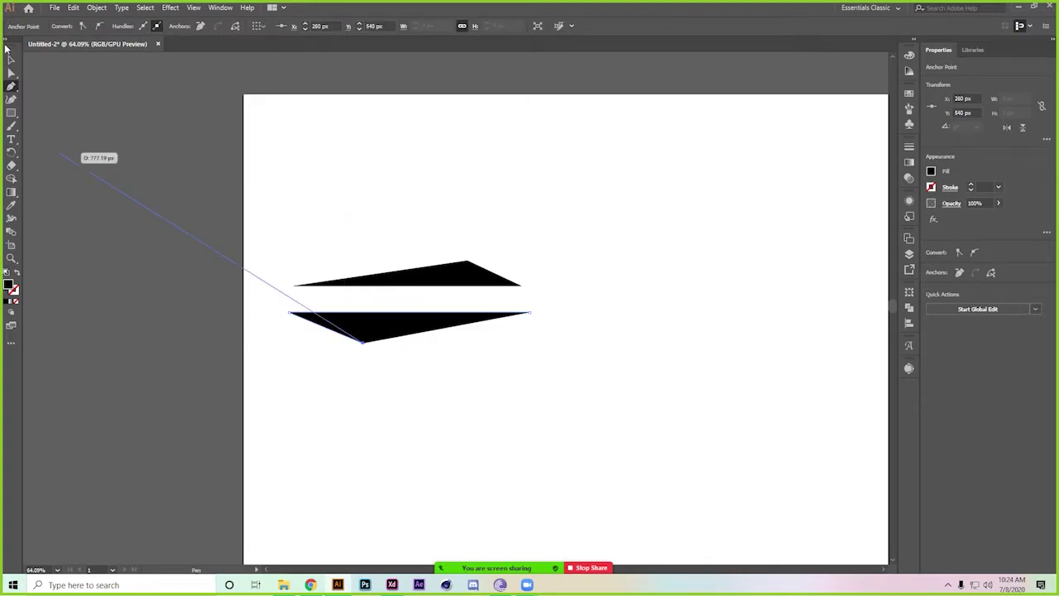
key(v)
click(227, 165)
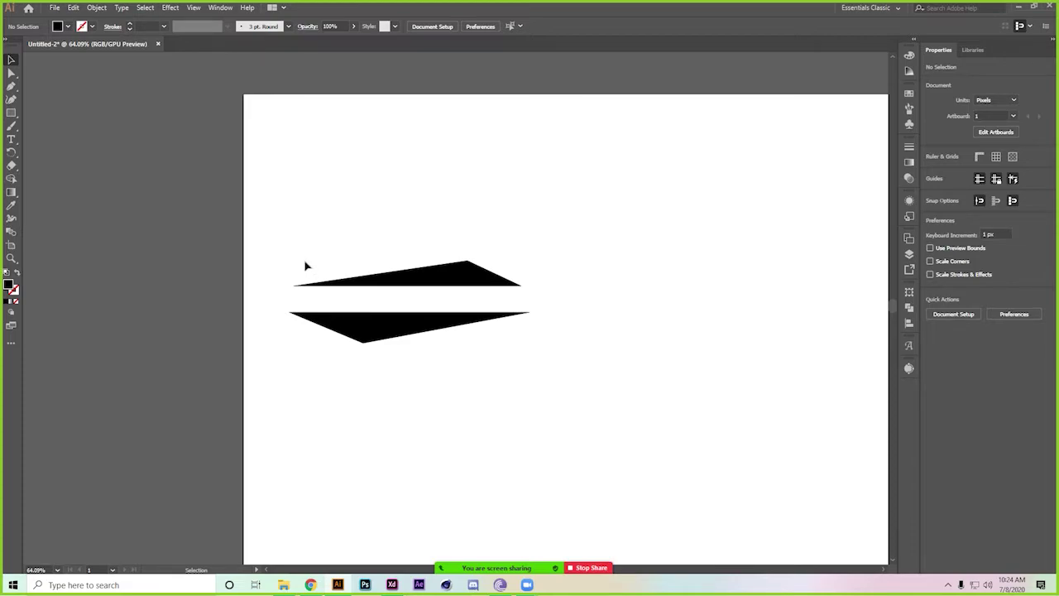
Step: Draw an upright black rectangle about 347 by 675 px on the artboard, to the right of the two flat triangles
drag(482, 241, 629, 248)
drag(629, 342, 199, 383)
scroll(447, 314, right, 5)
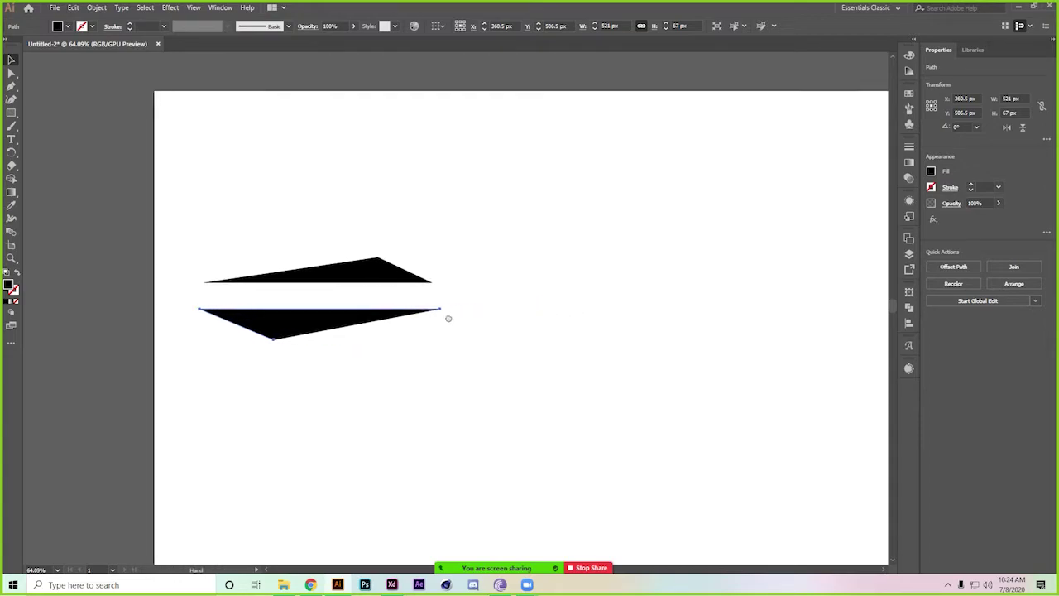
click(11, 113)
mouse_move(425, 155)
mouse_down()
mouse_move(610, 409)
mouse_move(586, 468)
mouse_up()
Step: Draw a narrow, upright black triangle just right of the rectangle with the Pen tool, its side corner near the upper end facing outward
click(12, 85)
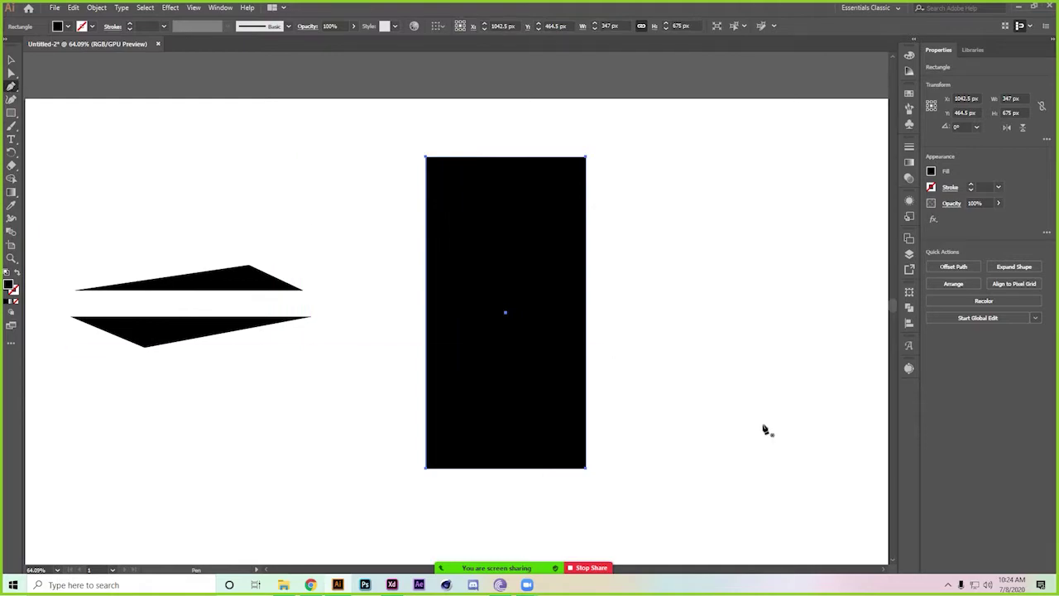
click(636, 427)
click(643, 196)
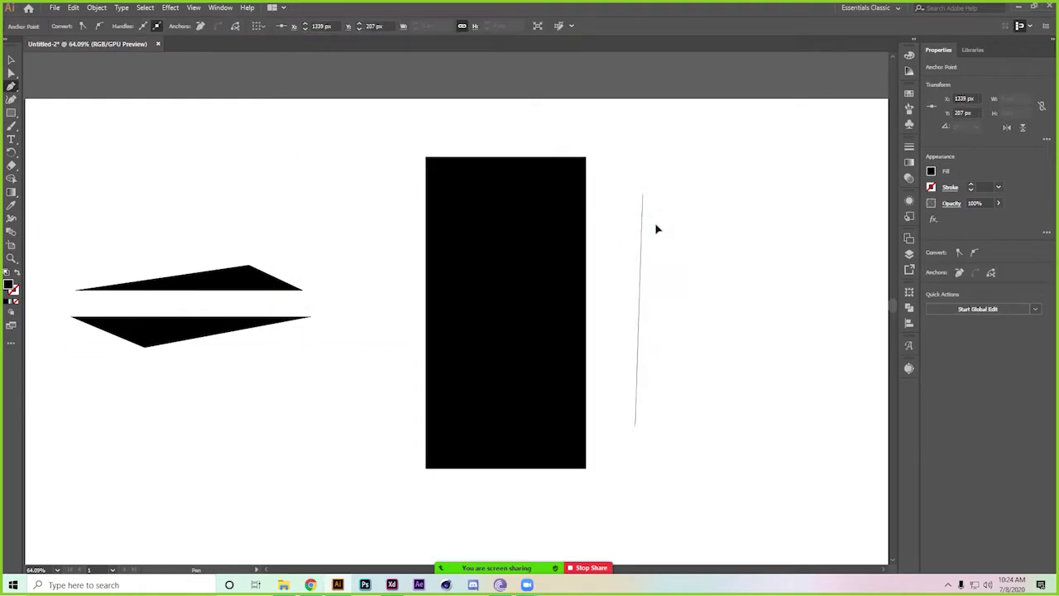
key(Escape)
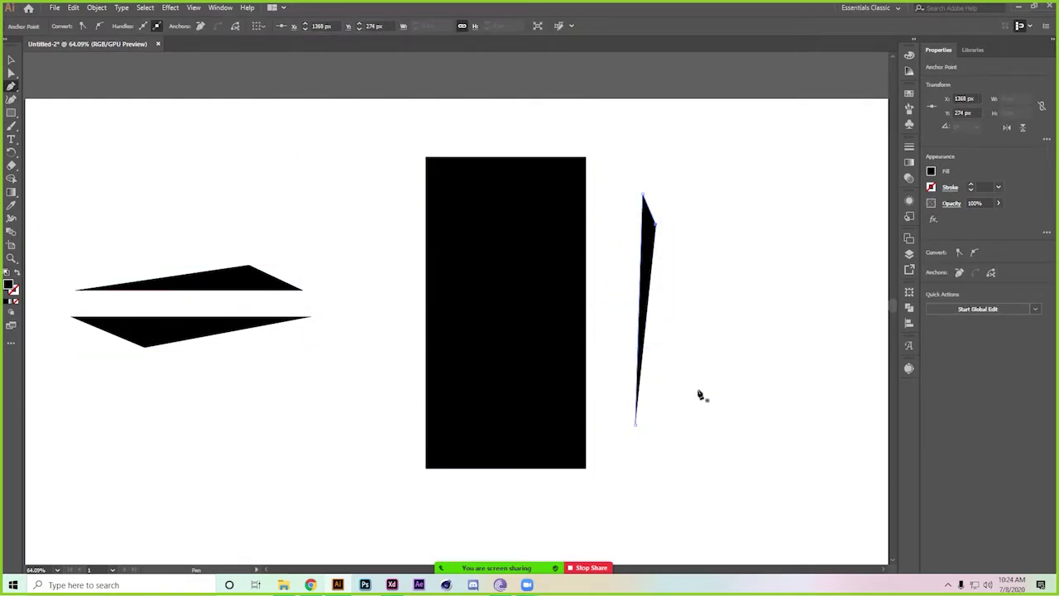
Step: Draw a second narrow, upright black triangle beside the first, its side corner near the lower end facing the first, and deselect it
click(696, 192)
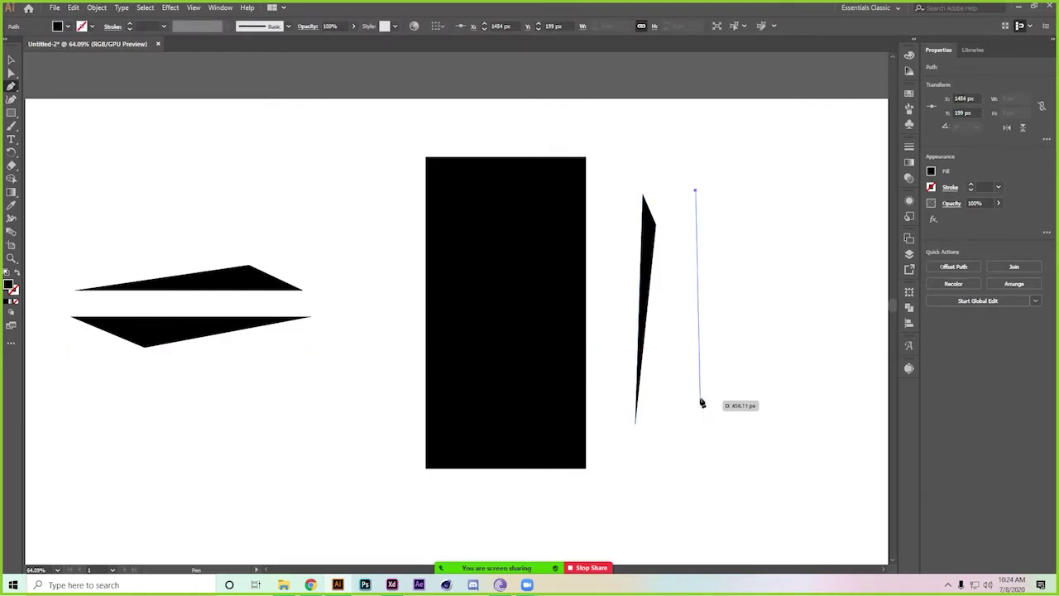
click(695, 408)
click(680, 379)
key(Escape)
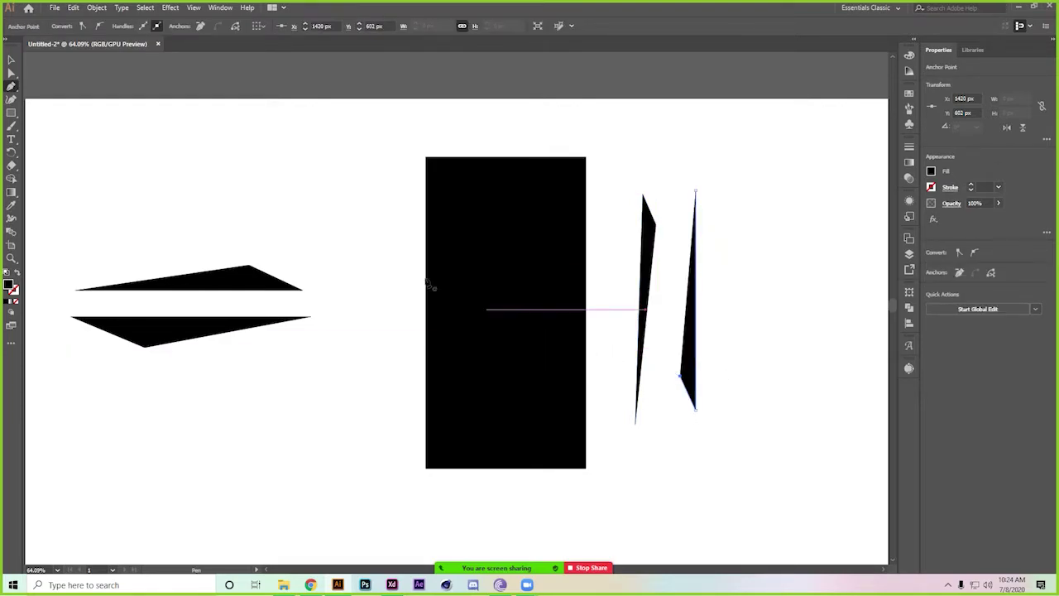
click(8, 61)
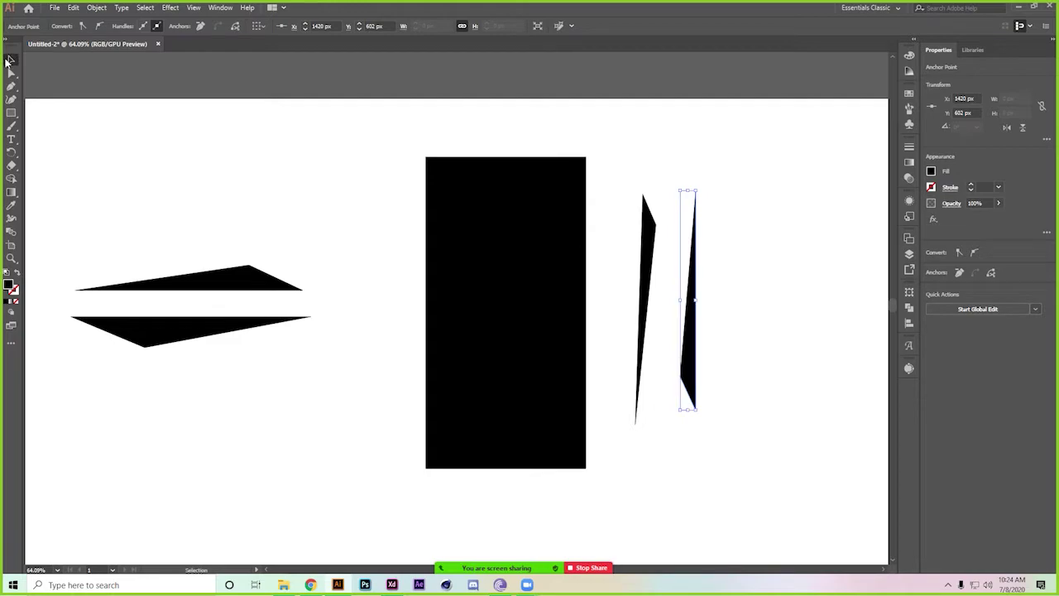
click(200, 100)
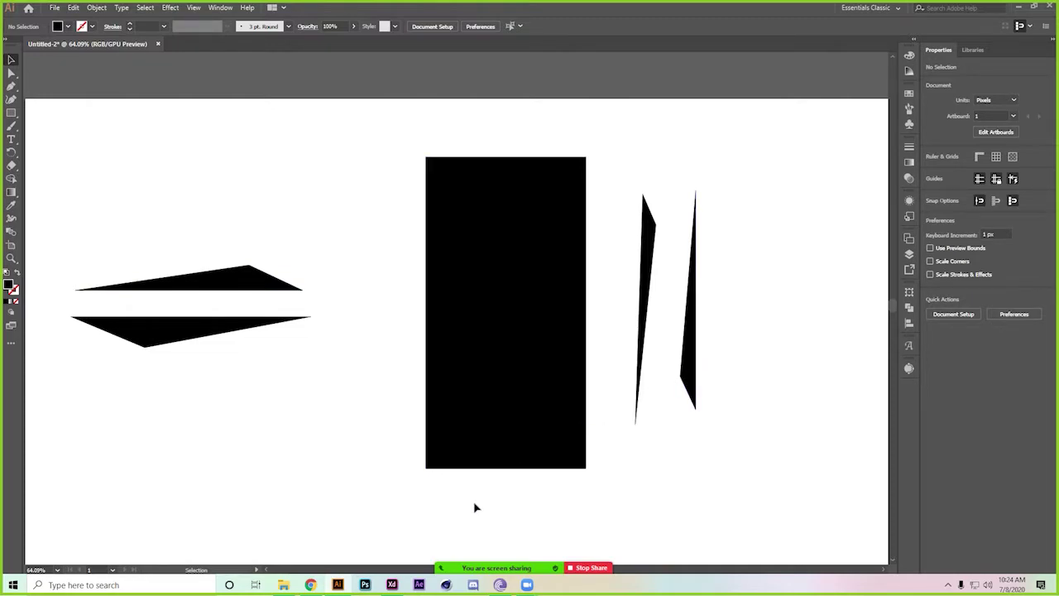
Step: Return to the UX Collective article in Chrome and examine the remaining Animated Illustrations examples and the Microinteractions section with its menu toggle animation
click(312, 585)
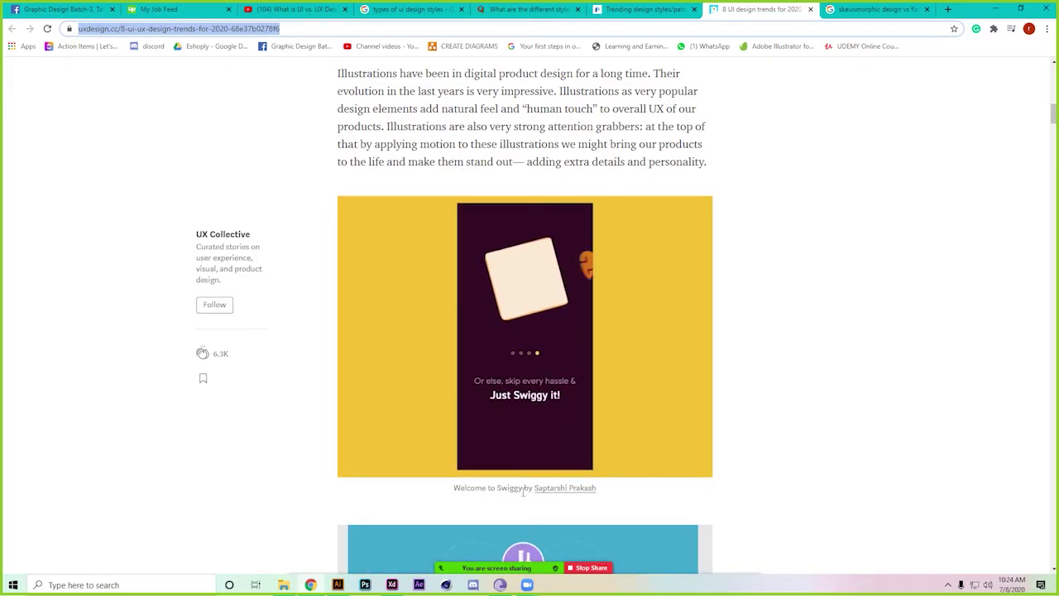
scroll(522, 492, down, 1)
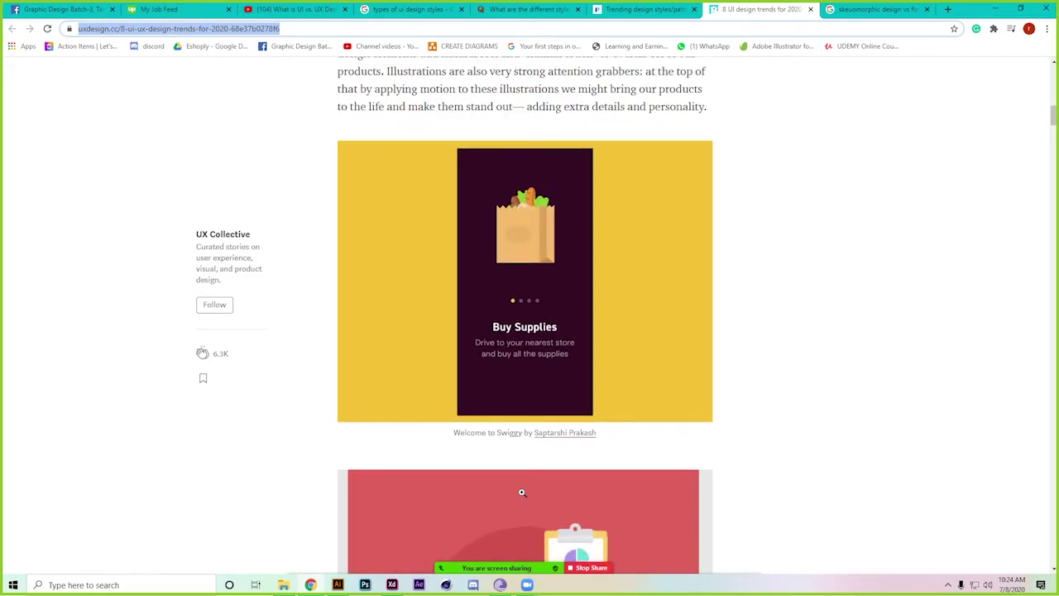
scroll(522, 492, down, 5)
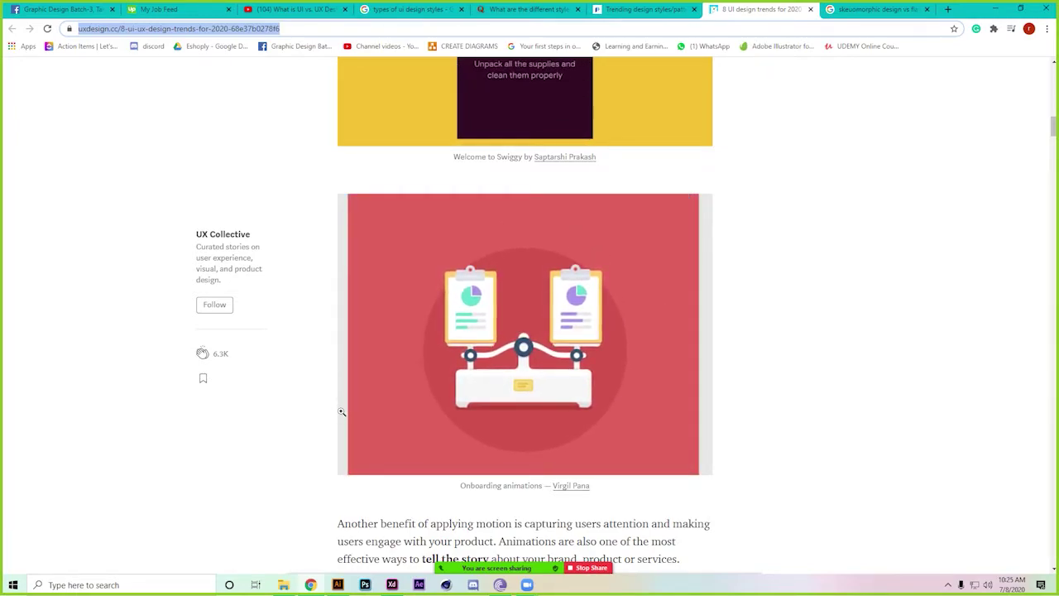
scroll(342, 414, down, 3)
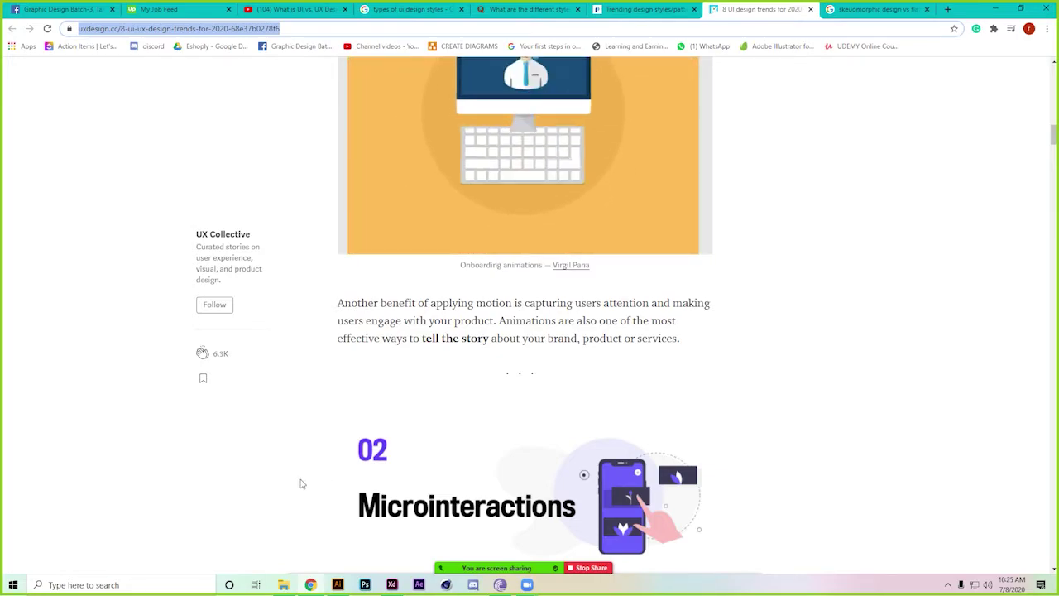
scroll(302, 484, down, 2)
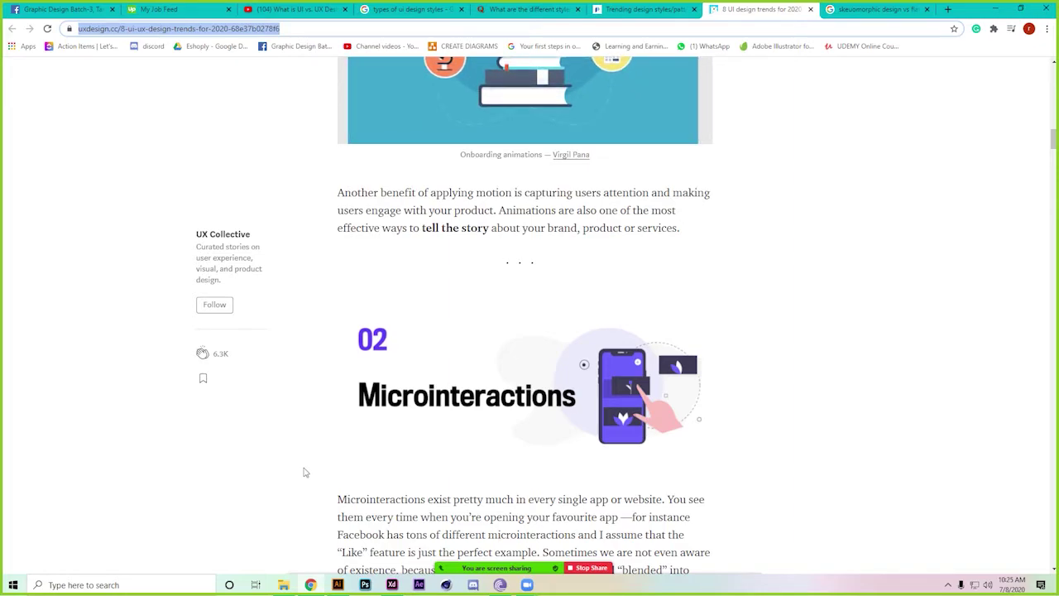
scroll(276, 461, down, 3)
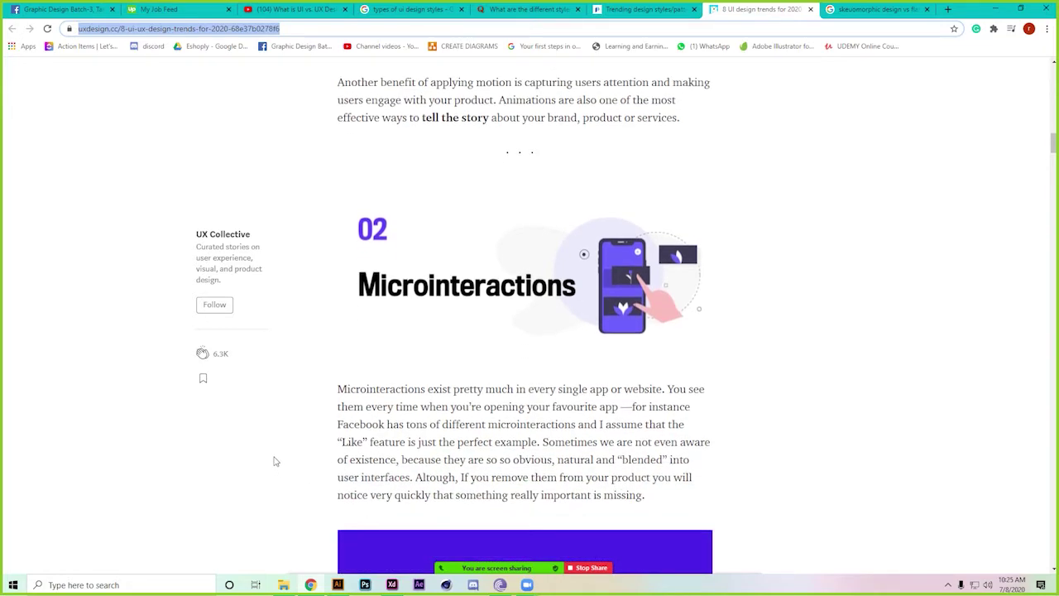
scroll(276, 461, down, 2)
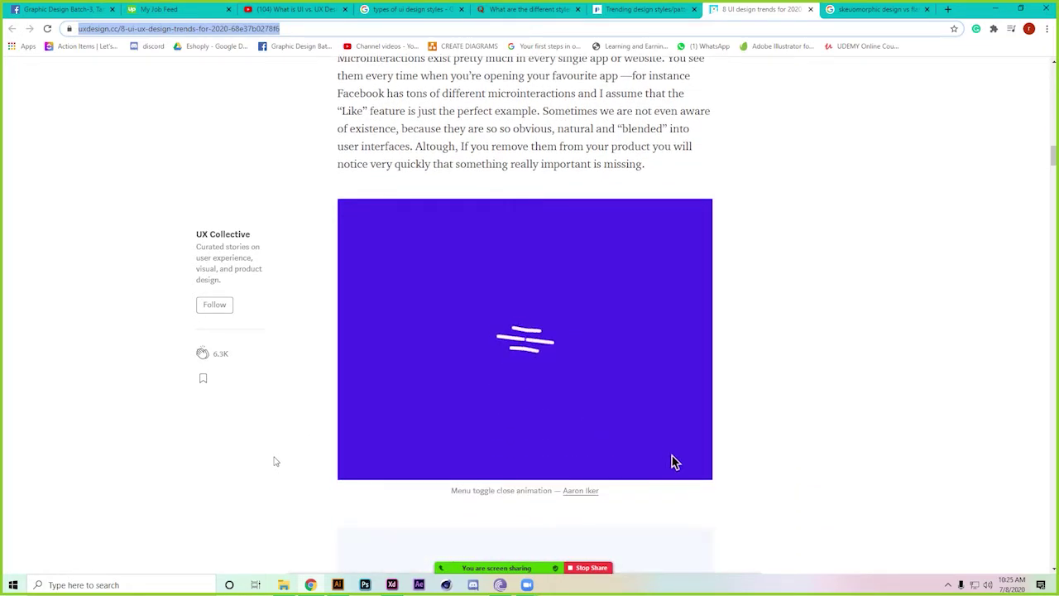